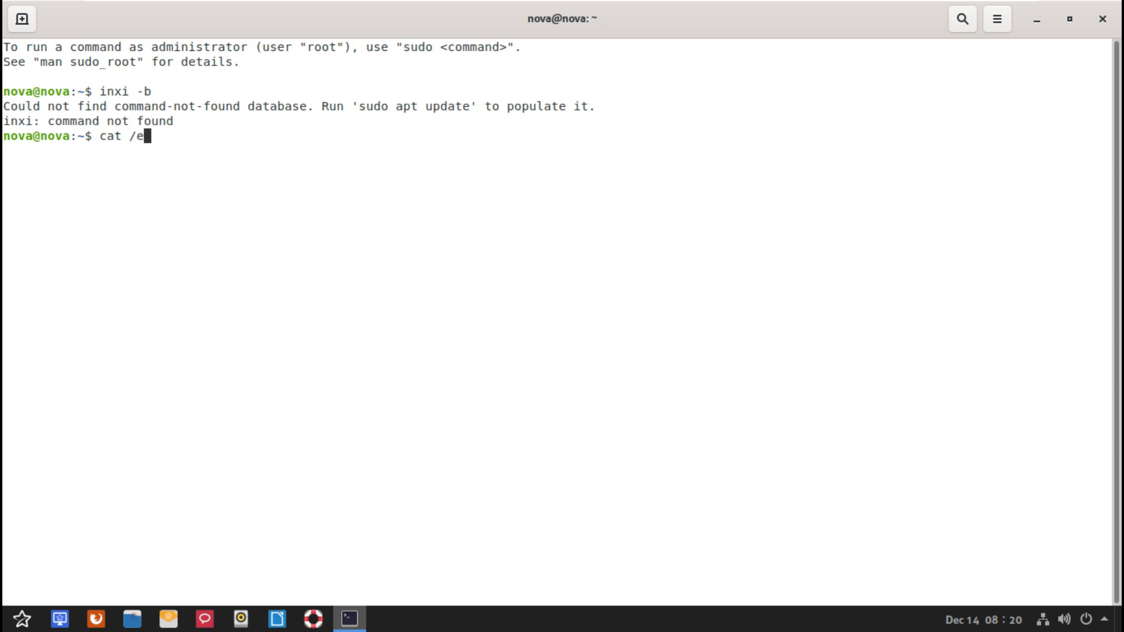
Complete the cat command's path as /etc/issue.
{"action": "type", "text": "/issue"}
Show the OS release (Nva 8.0), the neofetch summary and full kernel details with uname -a.
{"action": "key", "text": "Return"}
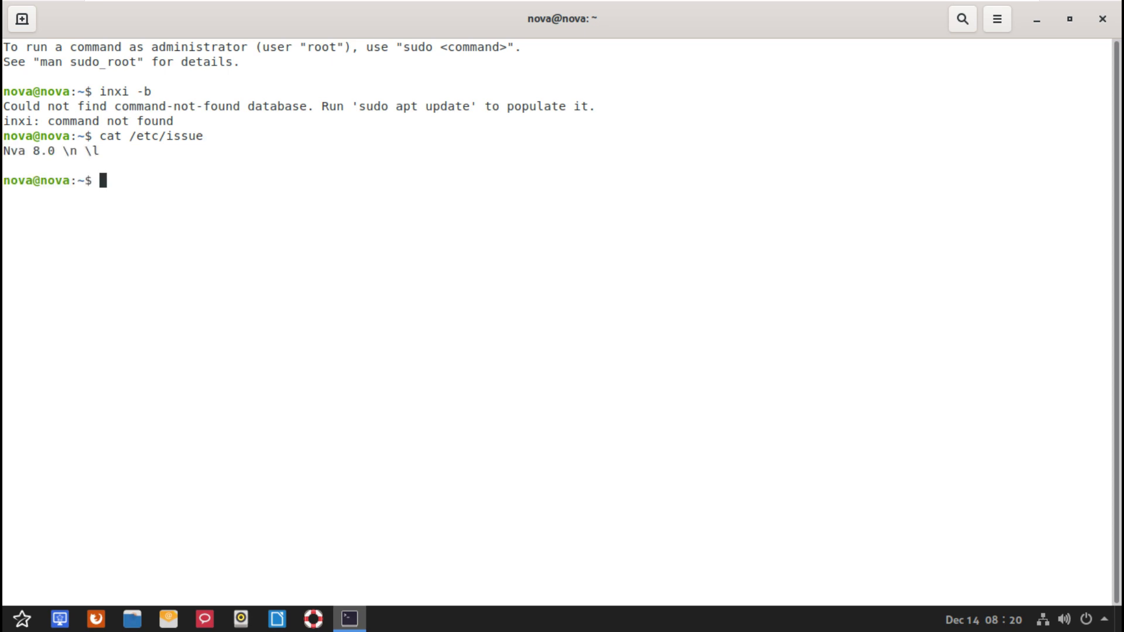
{"action": "type", "text": "neofetch"}
{"action": "key", "text": "Return"}
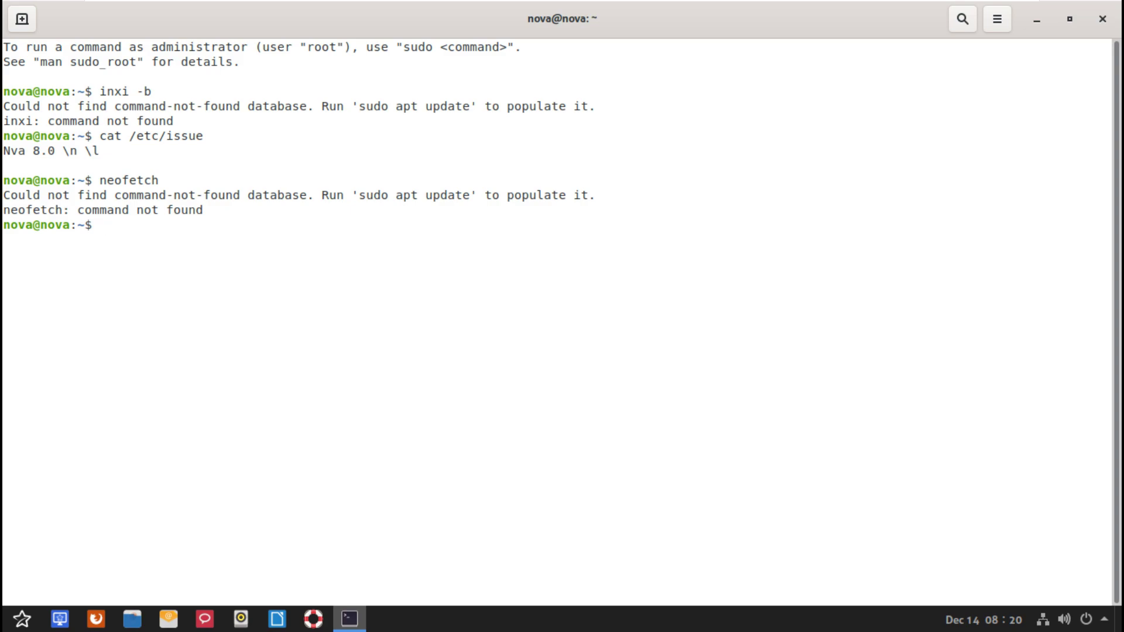
{"action": "type", "text": "uname -a"}
{"action": "key", "text": "Return"}
Print the kernel release 5.4.0-84-generic with uname -r, then start htop.
{"action": "type", "text": "un"}
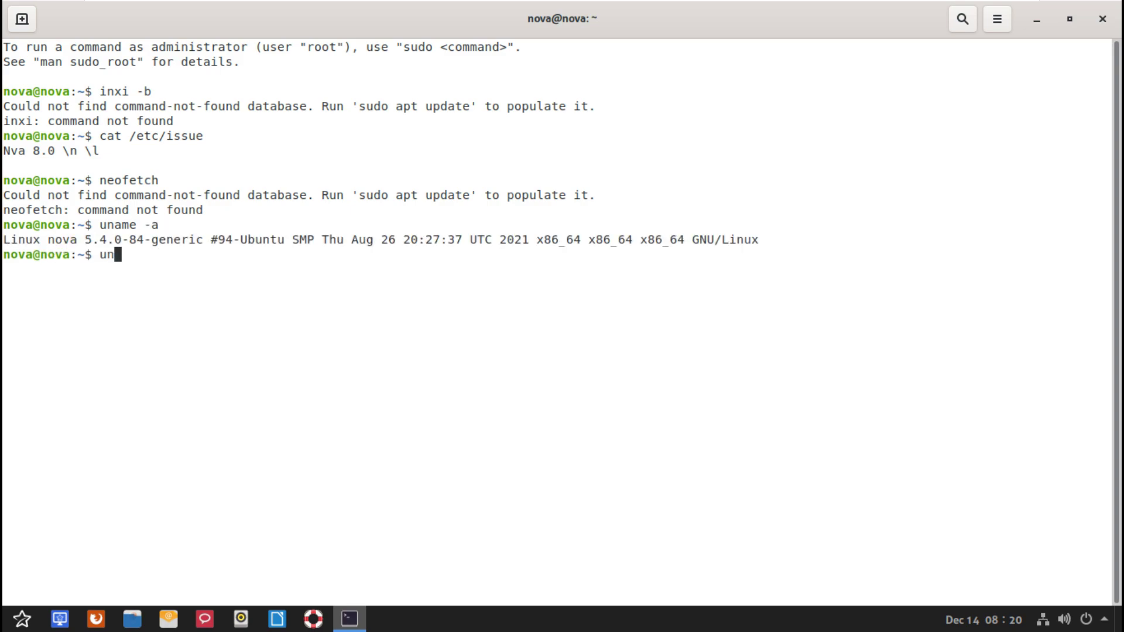
{"action": "type", "text": "ame -r"}
{"action": "key", "text": "Return"}
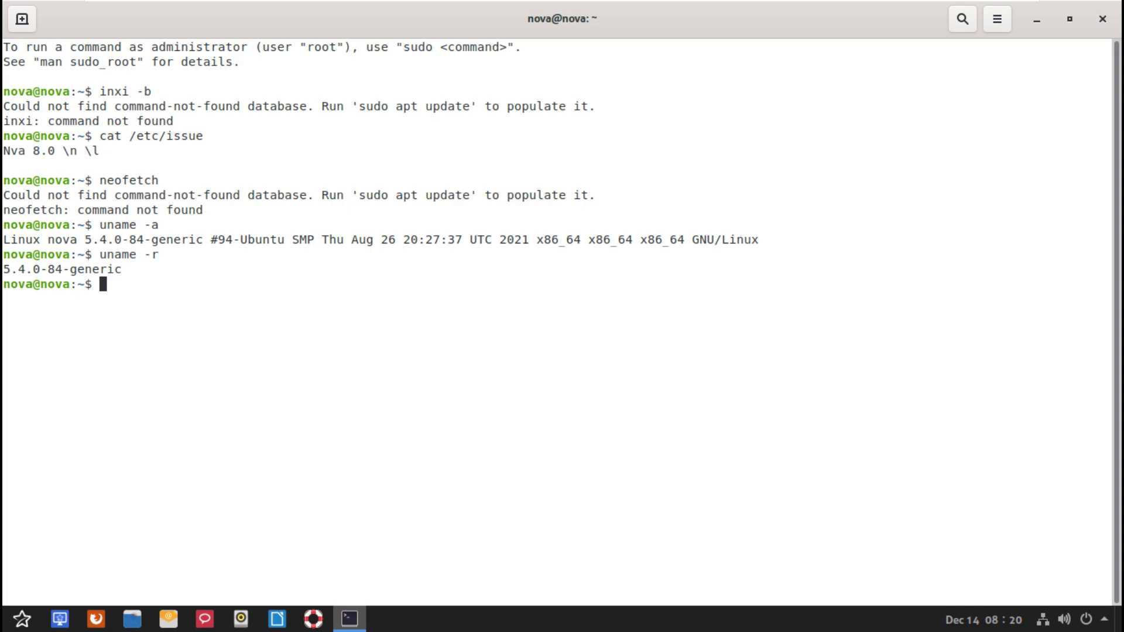
{"action": "type", "text": "htop"}
{"action": "key", "text": "Return"}
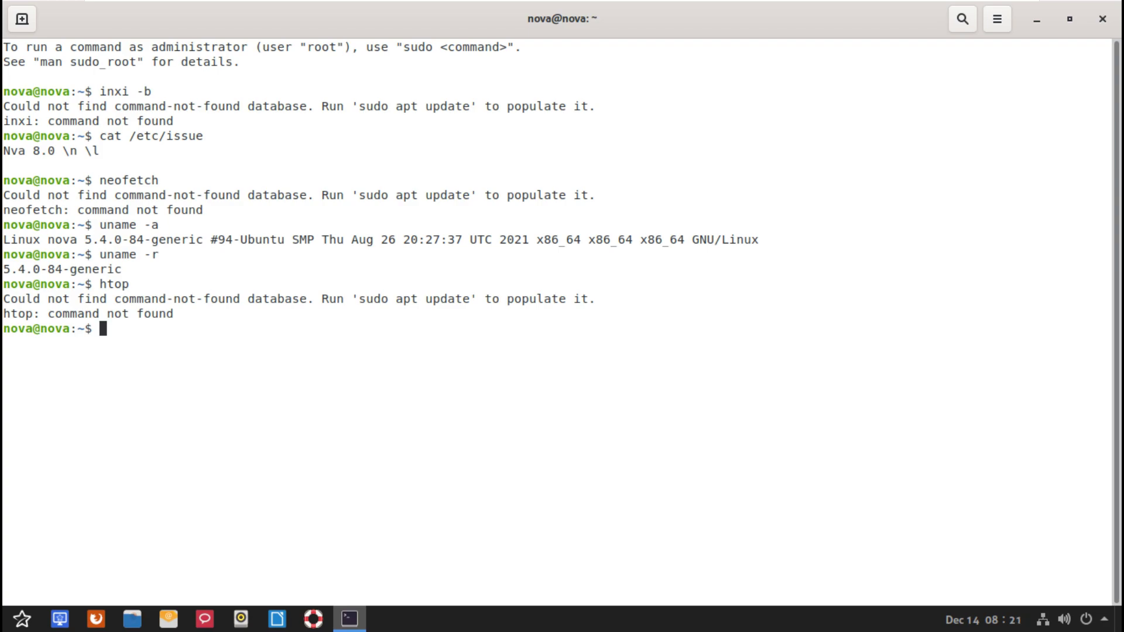
View the terminal's version information, then close the terminal window.
{"action": "left_click", "coordinate": [997, 19]}
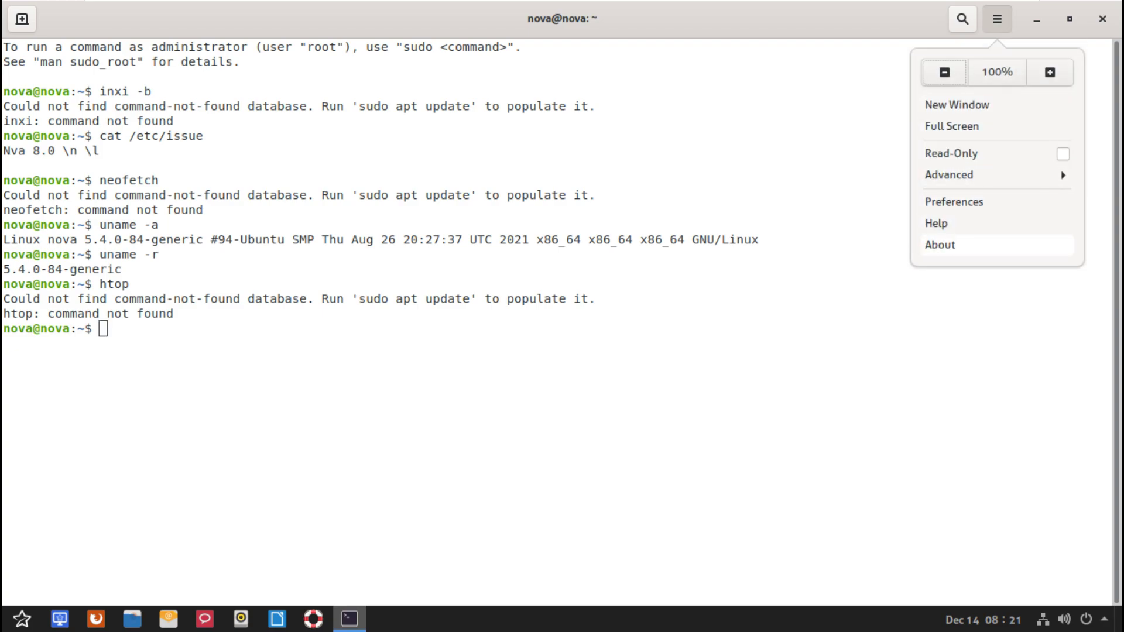
{"action": "left_click", "coordinate": [940, 245]}
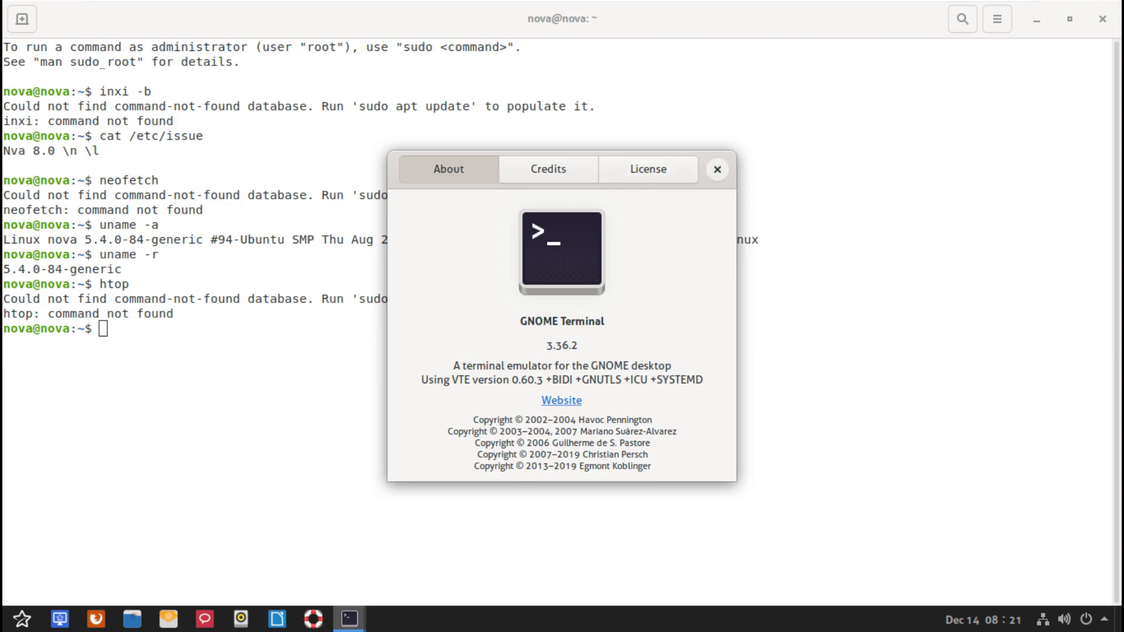
{"action": "left_click", "coordinate": [717, 170]}
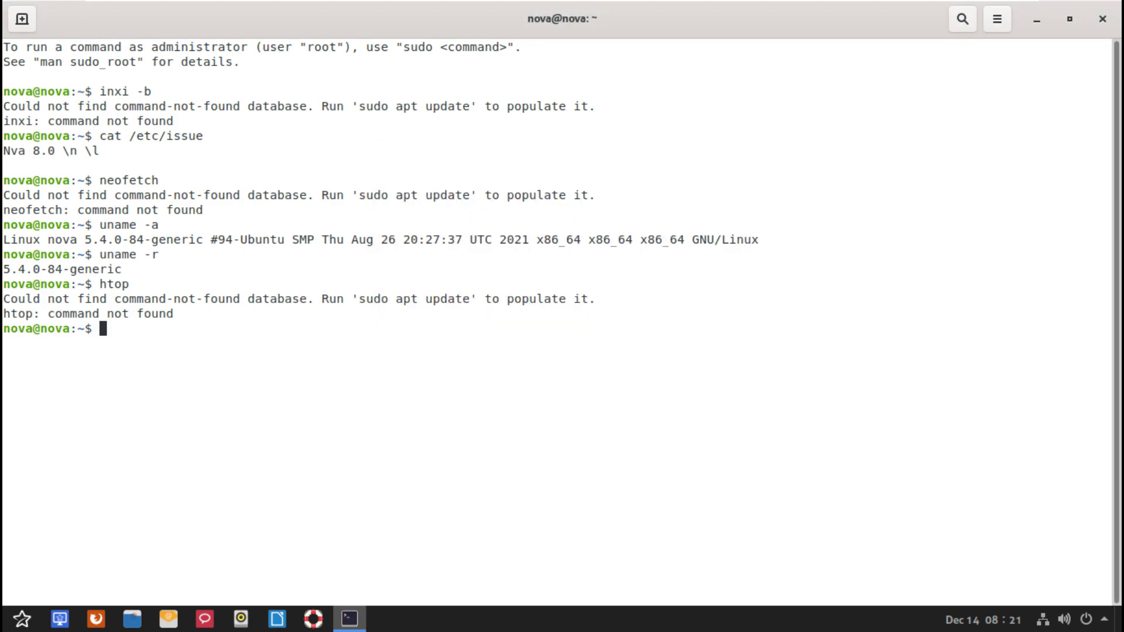
{"action": "left_click", "coordinate": [1102, 19]}
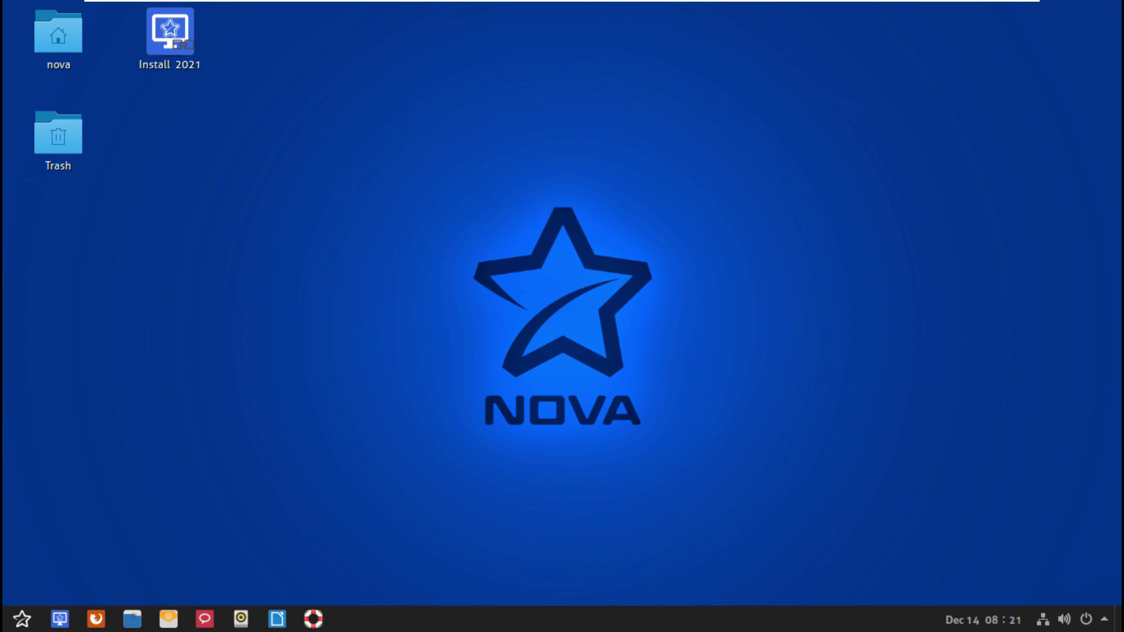
Scroll through the installed applications overview and launch Software.
{"action": "right_click", "coordinate": [565, 619]}
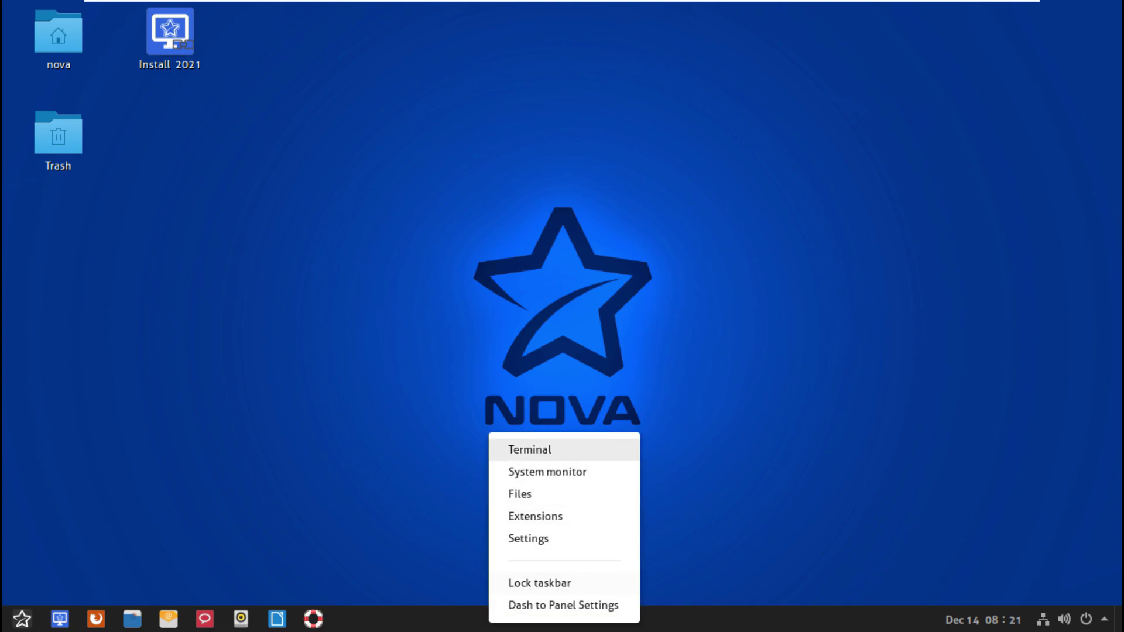
{"action": "left_click", "coordinate": [530, 450]}
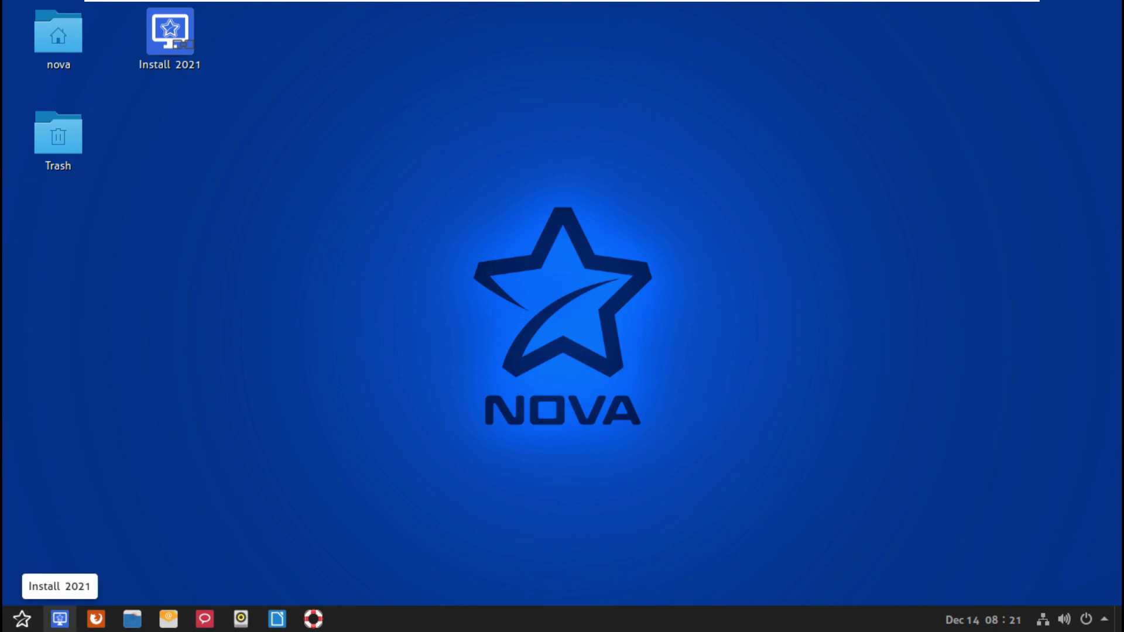
{"action": "left_click", "coordinate": [21, 619]}
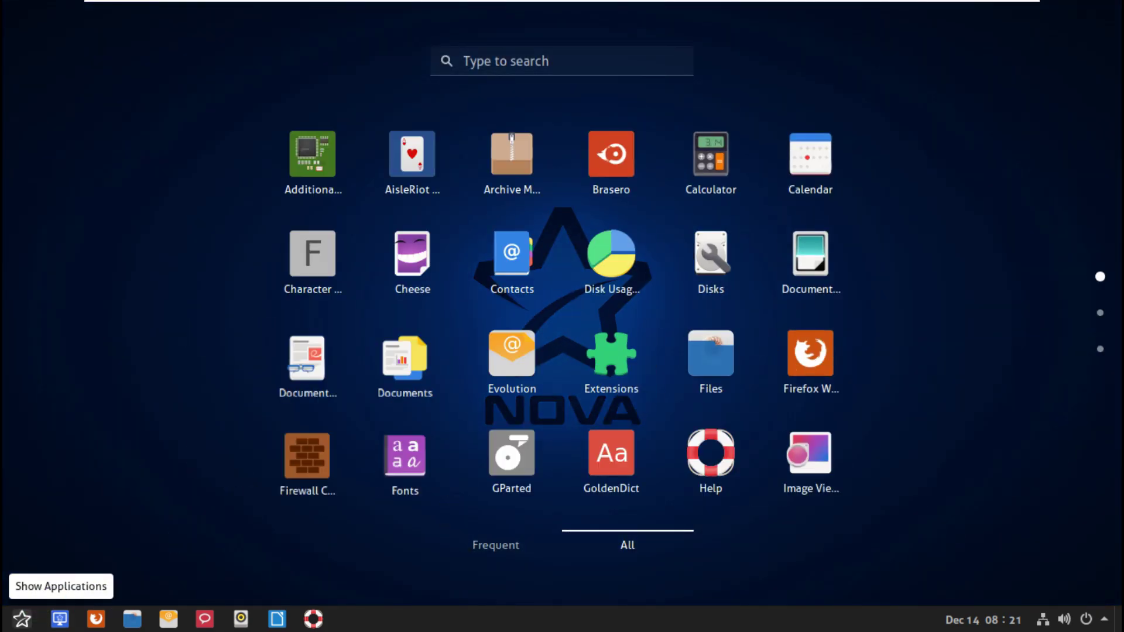
{"action": "scroll", "coordinate": [710, 444], "scroll_direction": "down", "scroll_amount": 1}
{"action": "scroll", "coordinate": [711, 310], "scroll_direction": "down", "scroll_amount": 4}
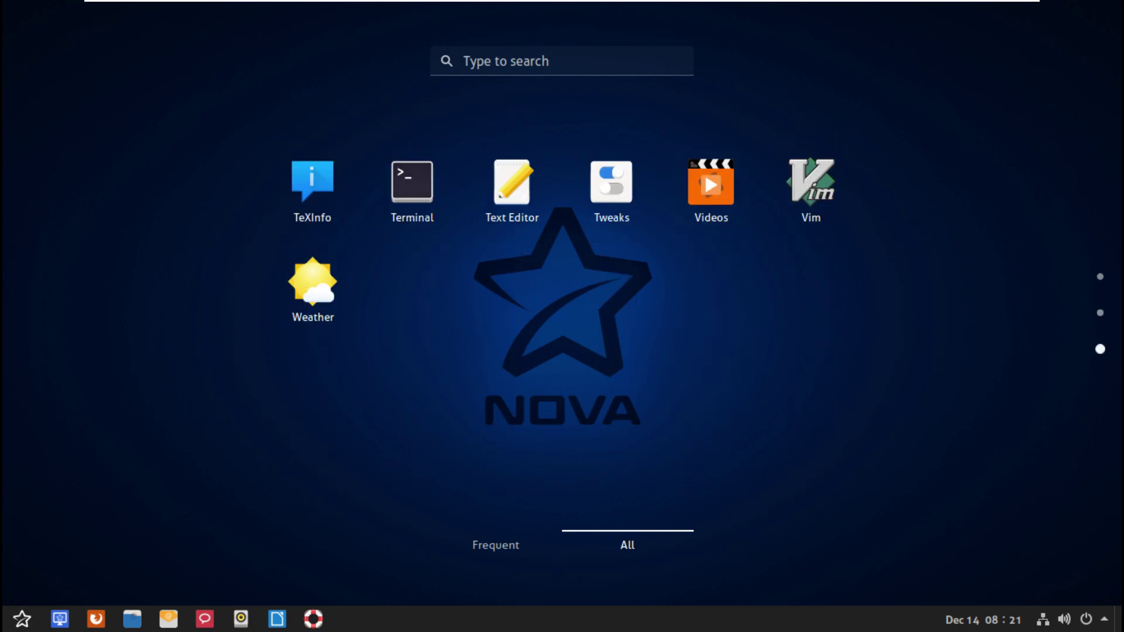
{"action": "scroll", "coordinate": [562, 310], "scroll_direction": "up", "scroll_amount": 1}
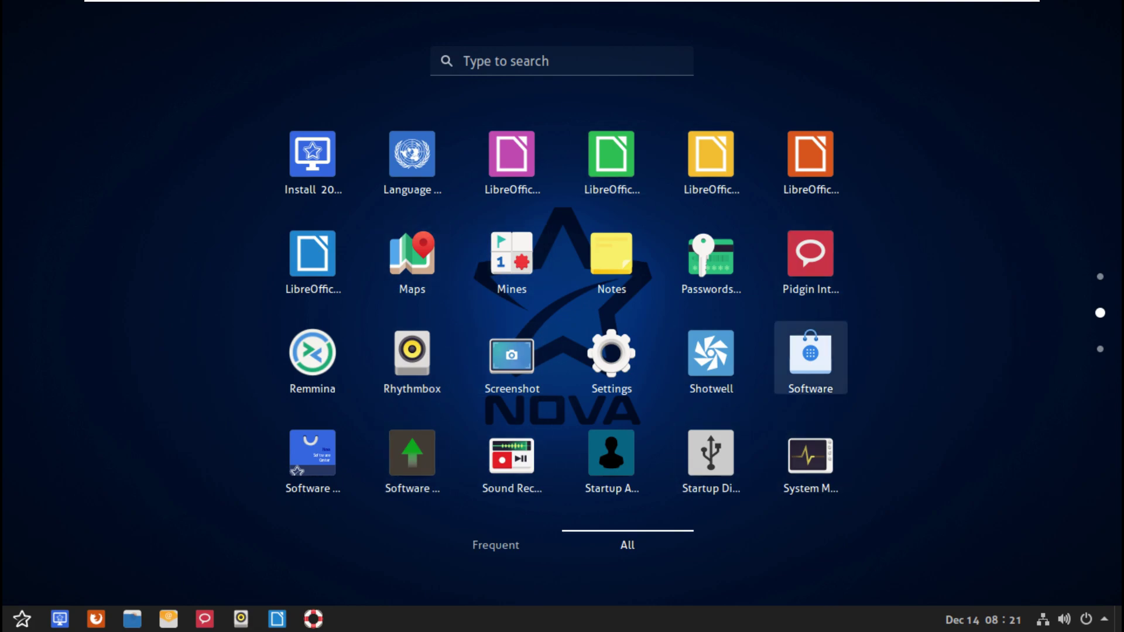
{"action": "left_click", "coordinate": [810, 358]}
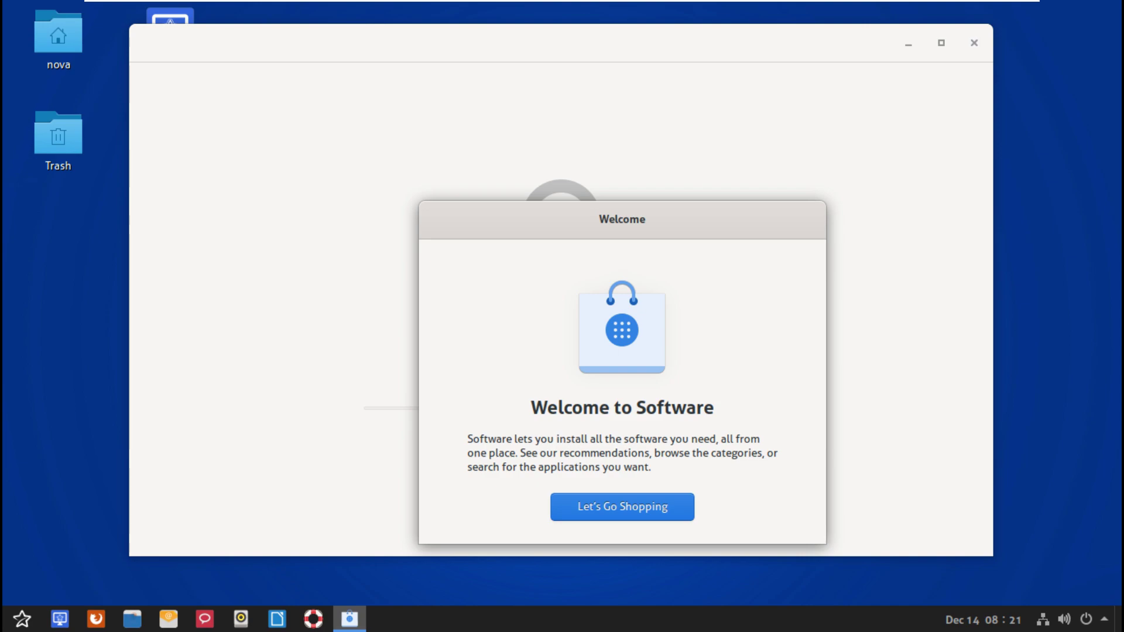
Pass the Software welcome screen to start the catalog download, and open Files.
{"action": "key", "text": "Return"}
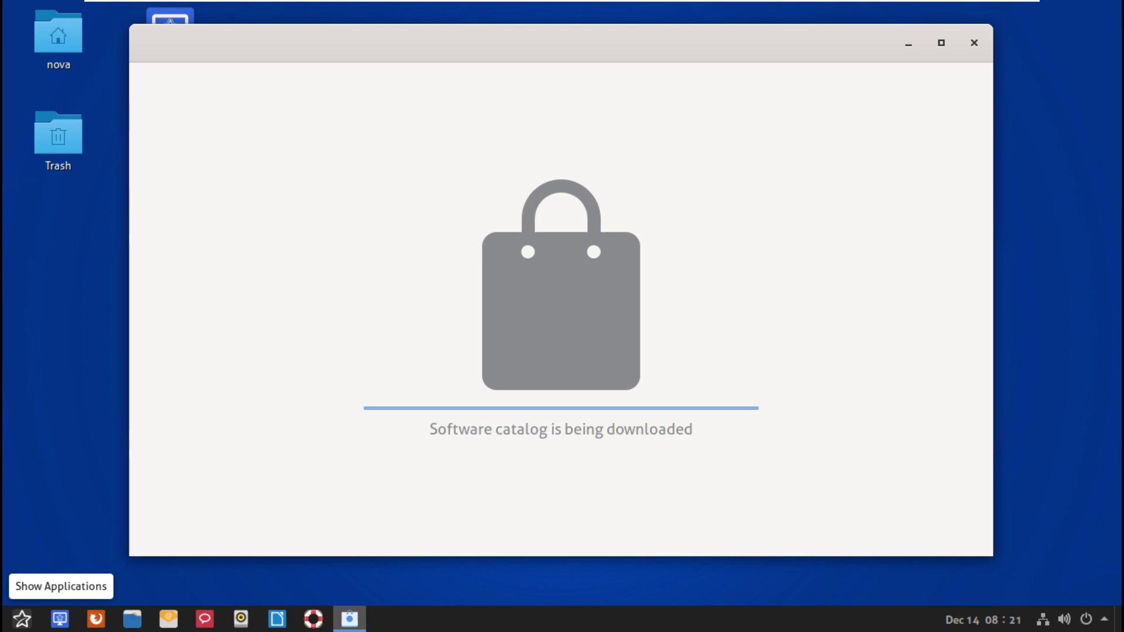
{"action": "left_click", "coordinate": [132, 619]}
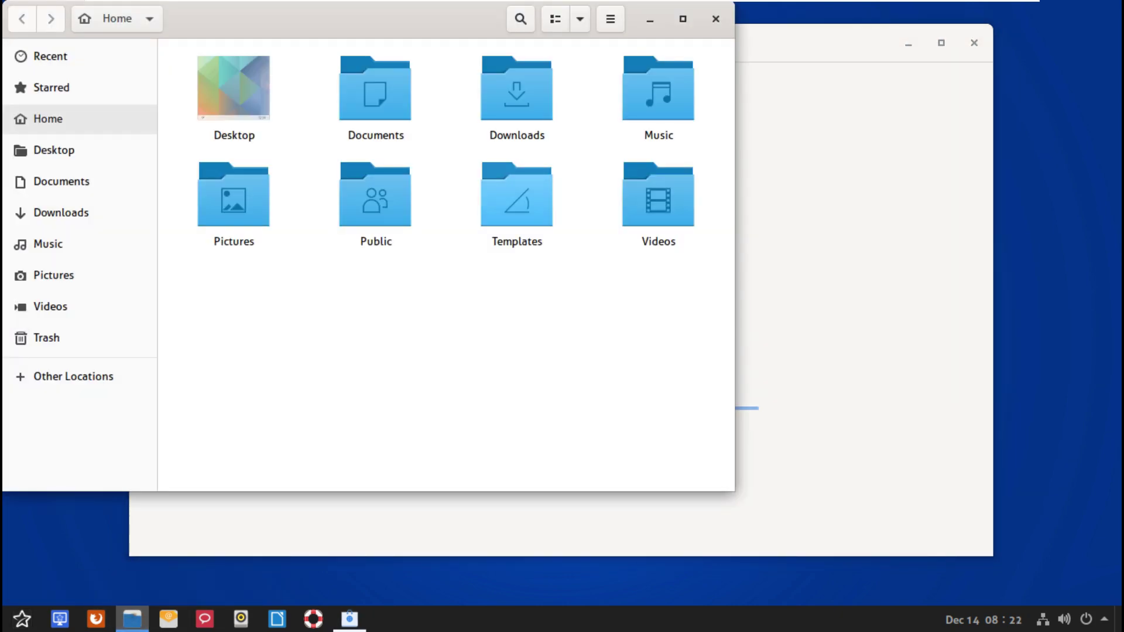
Confirm Files is version 3.36.3-stable in its About dialog, then close Files.
{"action": "left_click", "coordinate": [610, 19]}
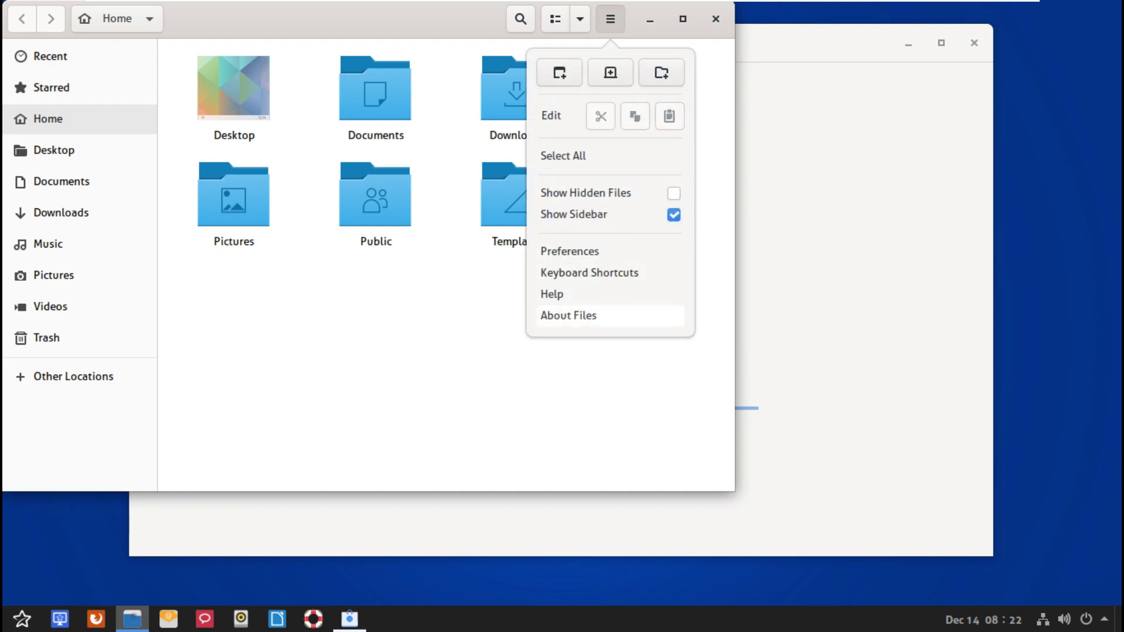
{"action": "left_click", "coordinate": [586, 316]}
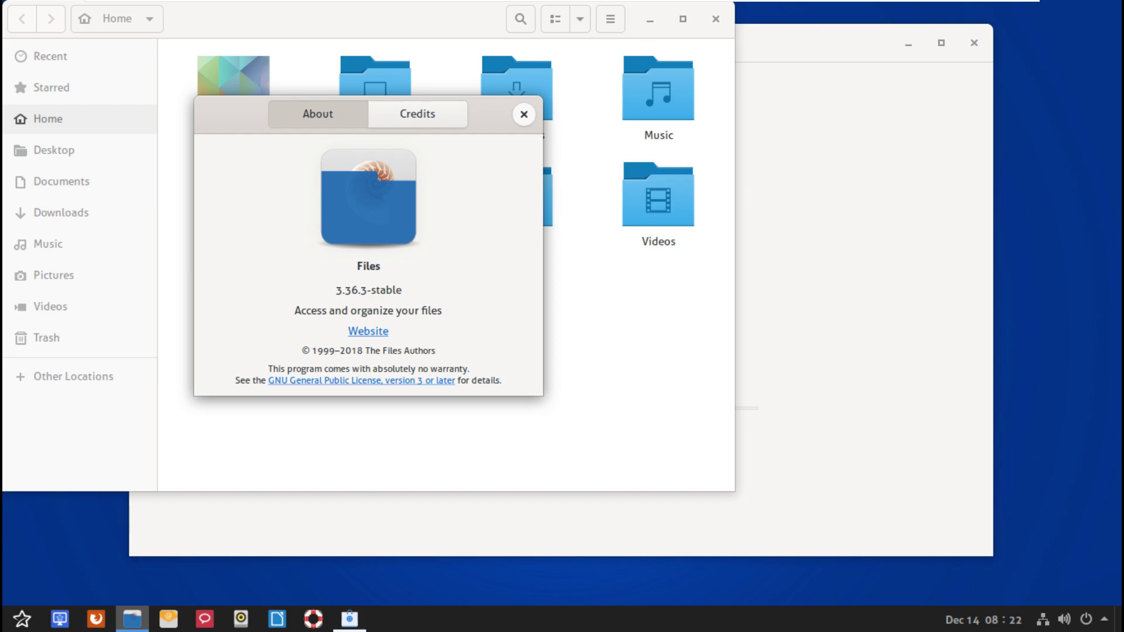
{"action": "left_click", "coordinate": [524, 114]}
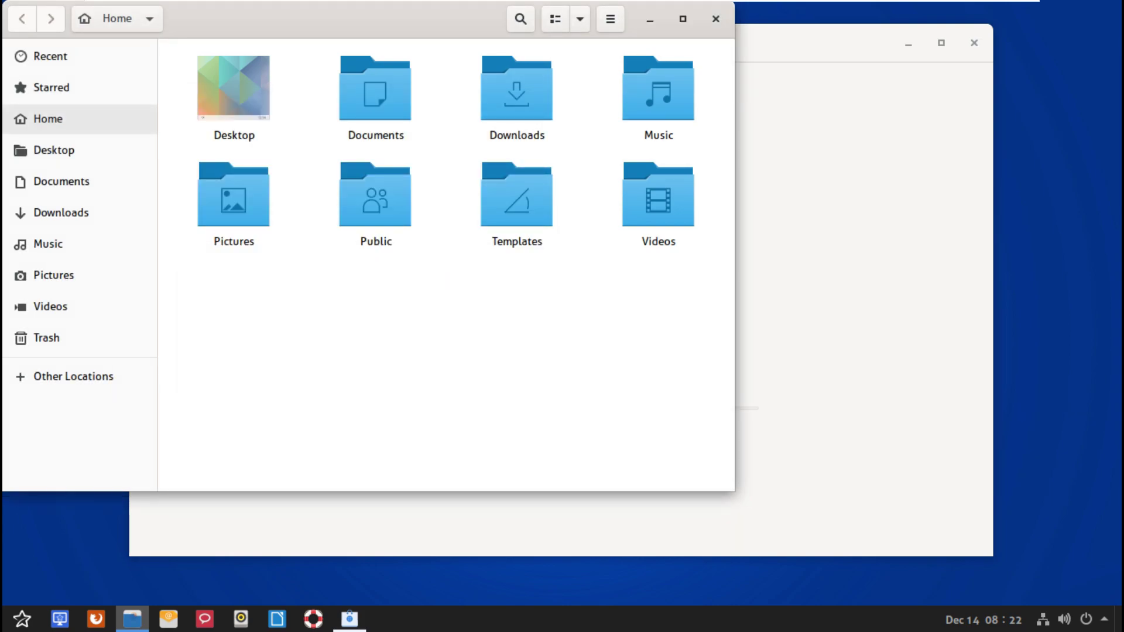
{"action": "left_click", "coordinate": [715, 19]}
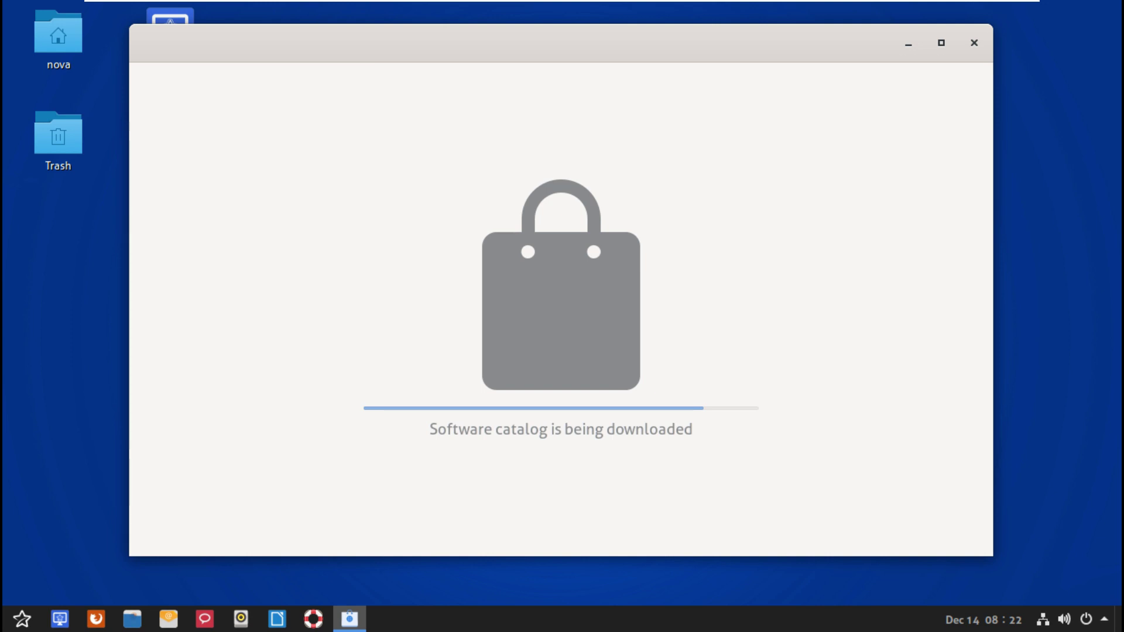
Toggle the system status menu and the calendar panel while the Software catalog loads.
{"action": "left_click", "coordinate": [1073, 620]}
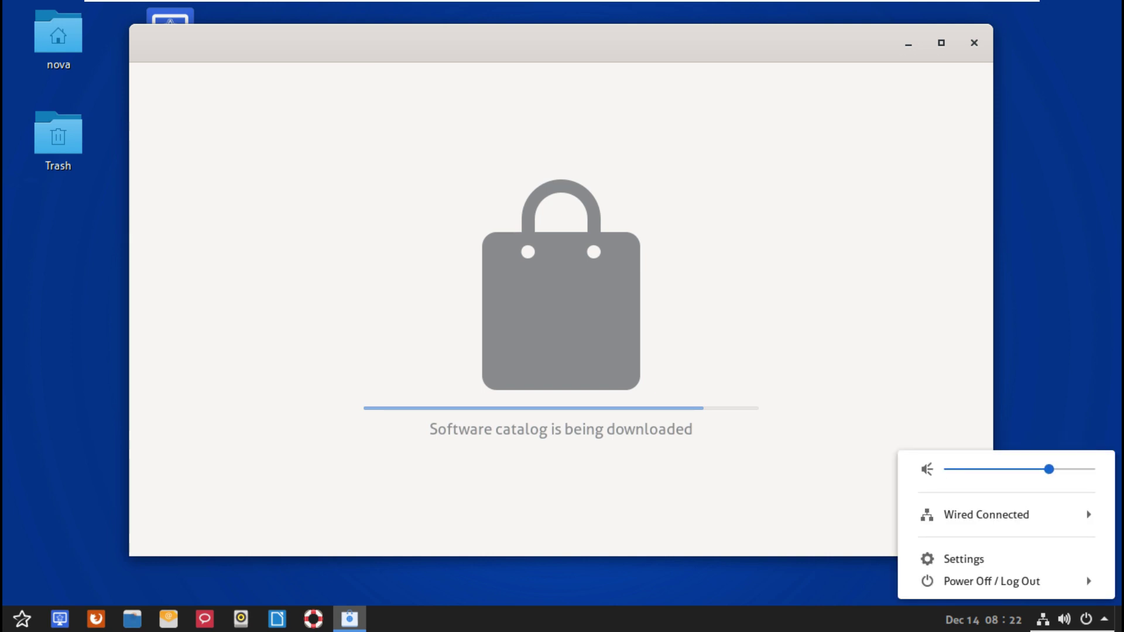
{"action": "left_click", "coordinate": [1073, 619]}
{"action": "left_click", "coordinate": [1074, 619]}
{"action": "left_click", "coordinate": [1073, 620]}
{"action": "left_click", "coordinate": [1073, 619]}
{"action": "left_click", "coordinate": [1074, 619]}
{"action": "left_click", "coordinate": [983, 620]}
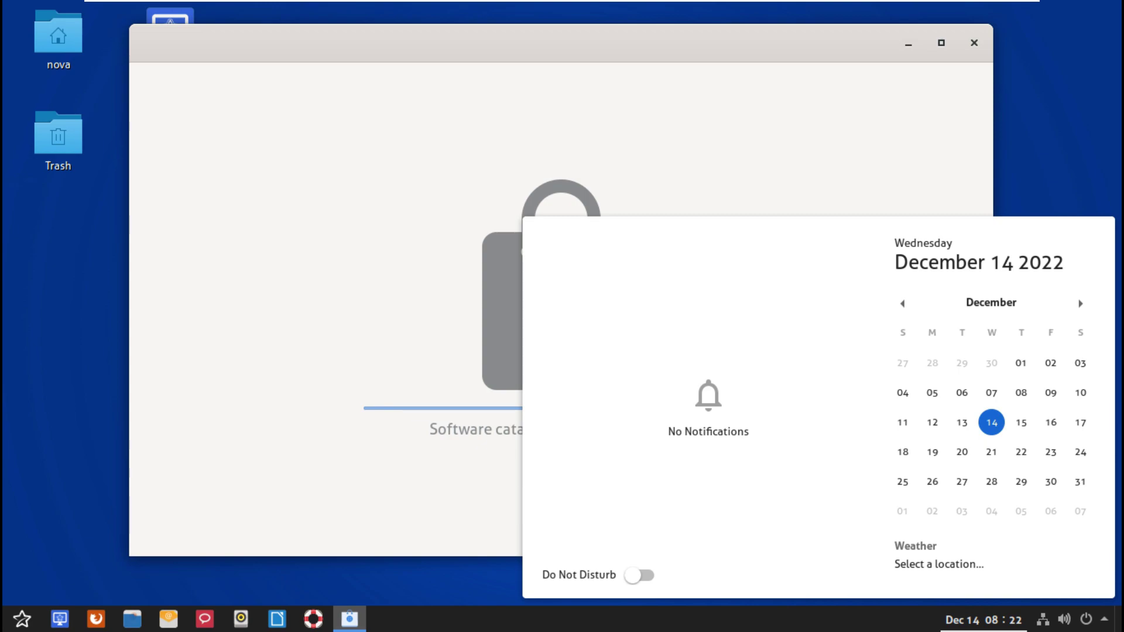
{"action": "left_click", "coordinate": [983, 620]}
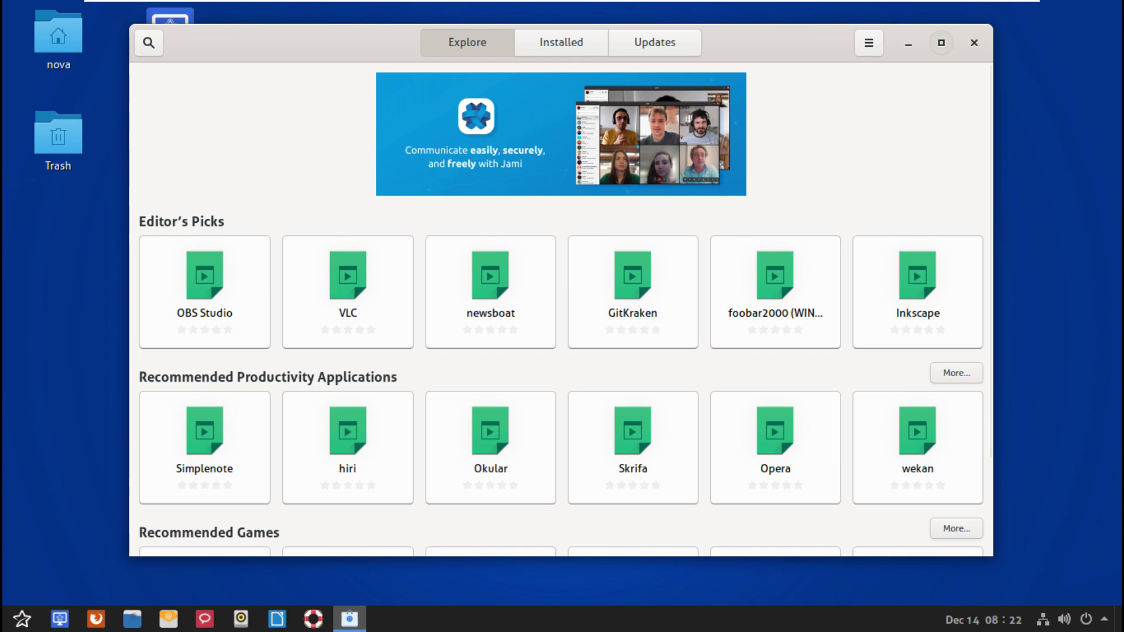
Maximize the Software window and check its version information.
{"action": "left_click", "coordinate": [941, 43]}
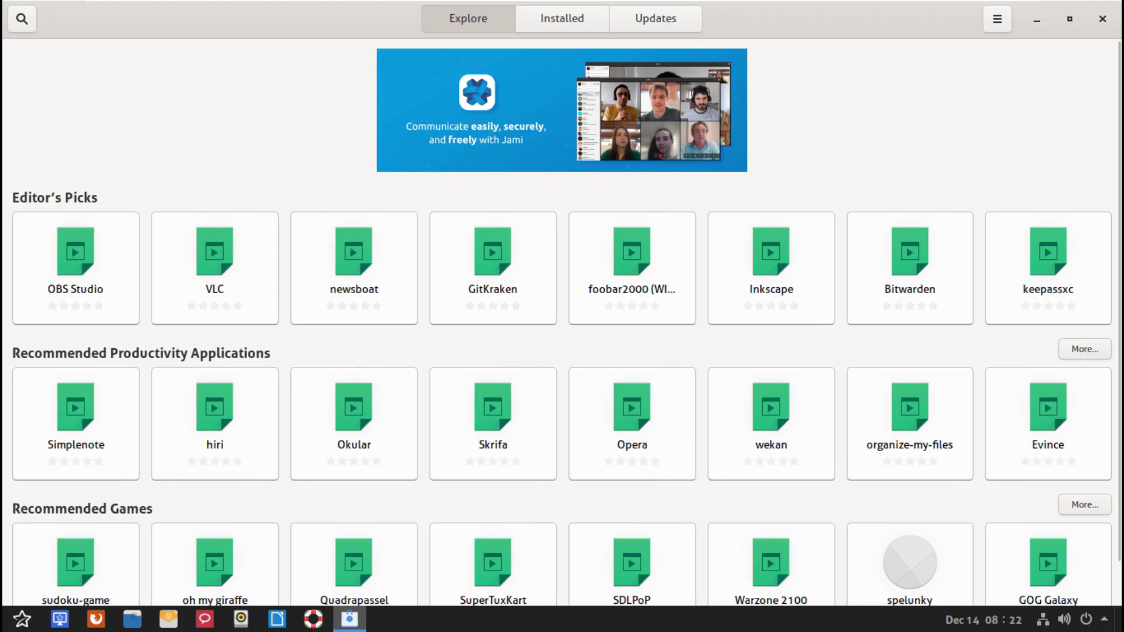
{"action": "left_click", "coordinate": [997, 19]}
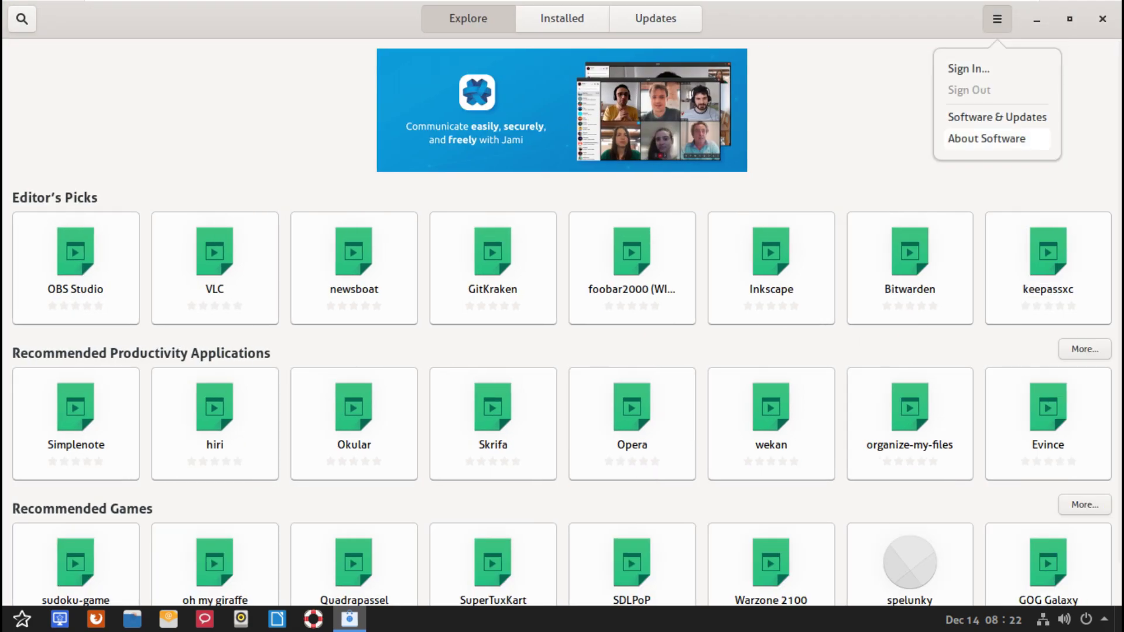
{"action": "left_click", "coordinate": [986, 138]}
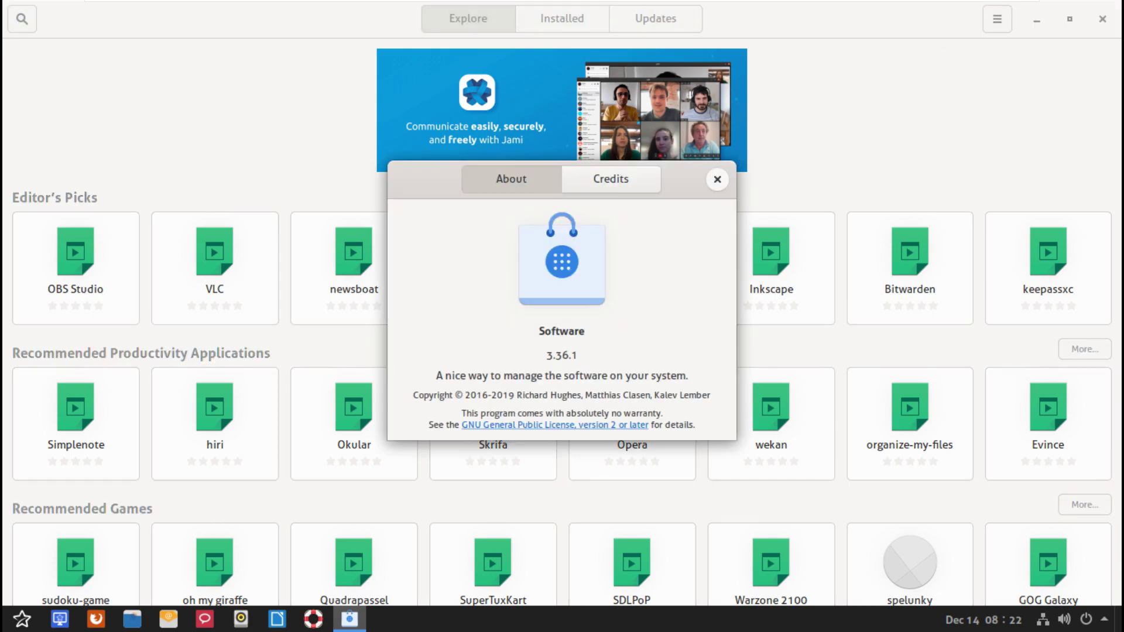
{"action": "left_click", "coordinate": [717, 179]}
{"action": "scroll", "coordinate": [562, 322], "scroll_direction": "down", "scroll_amount": 1}
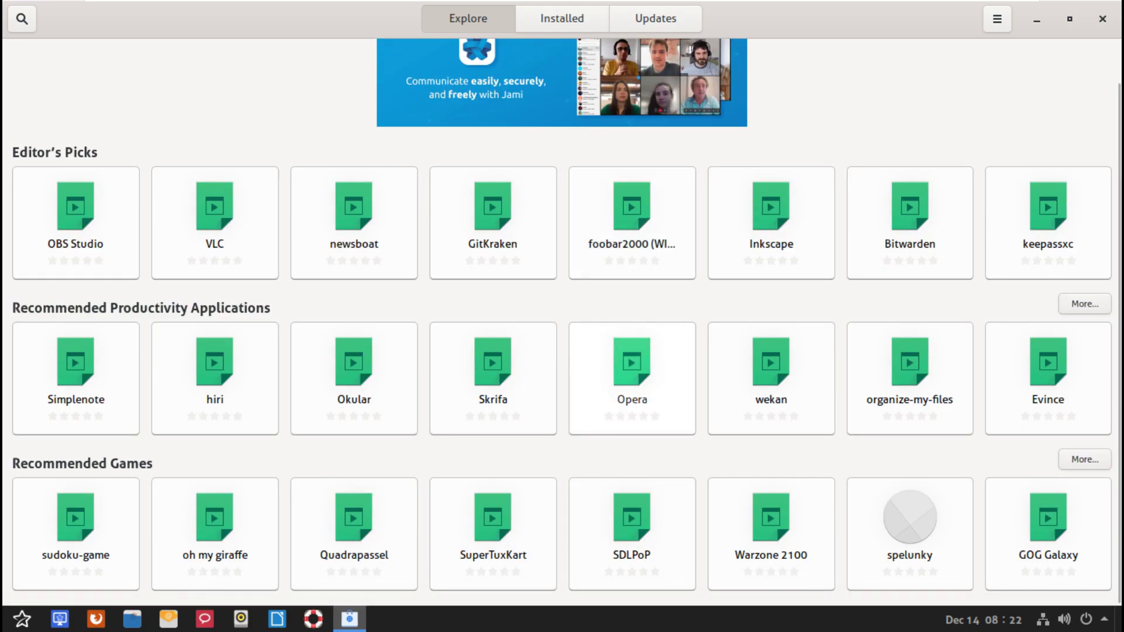
{"action": "scroll", "coordinate": [632, 363], "scroll_direction": "up", "scroll_amount": 1}
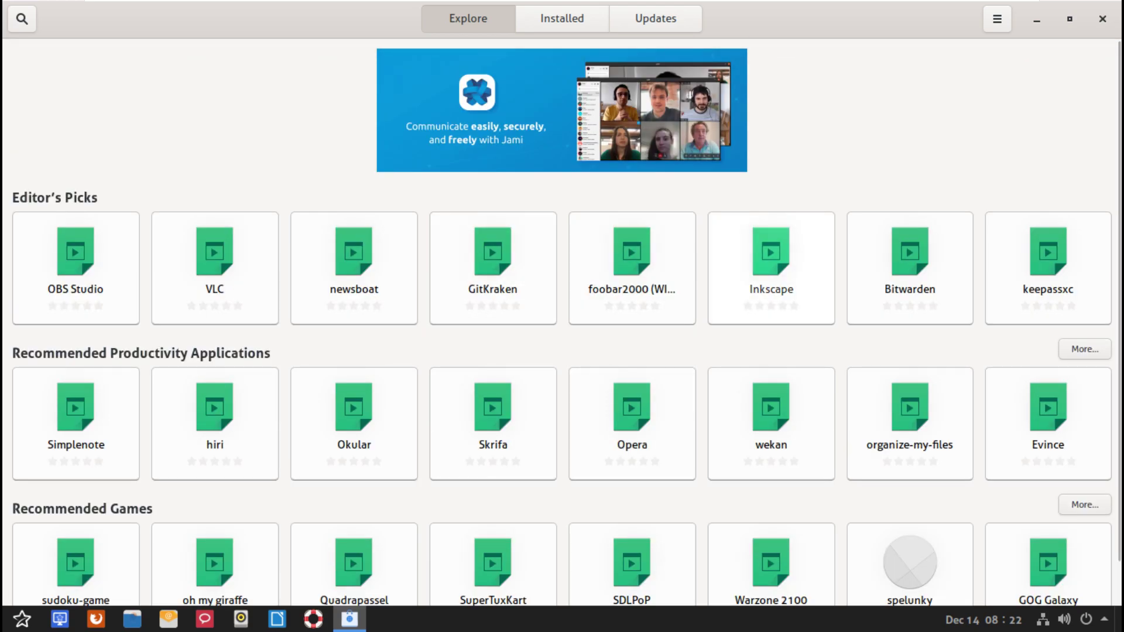
Read through the Inkscape details page, then return to Explore.
{"action": "left_click", "coordinate": [771, 258]}
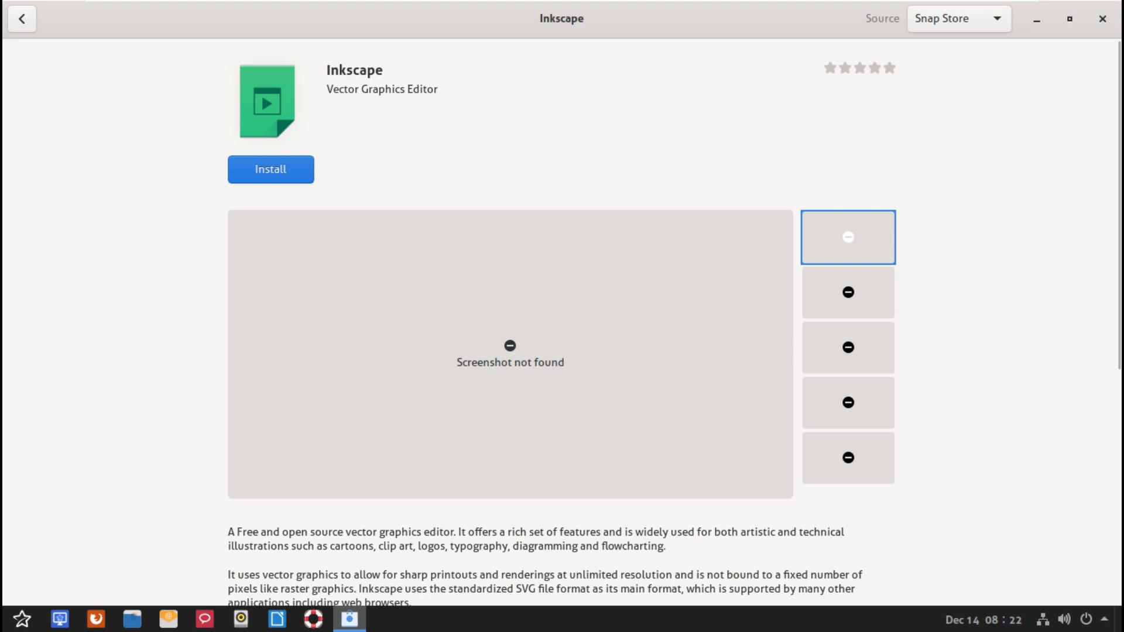
{"action": "scroll", "coordinate": [561, 322], "scroll_direction": "down", "scroll_amount": 5}
{"action": "scroll", "coordinate": [561, 322], "scroll_direction": "down", "scroll_amount": 3}
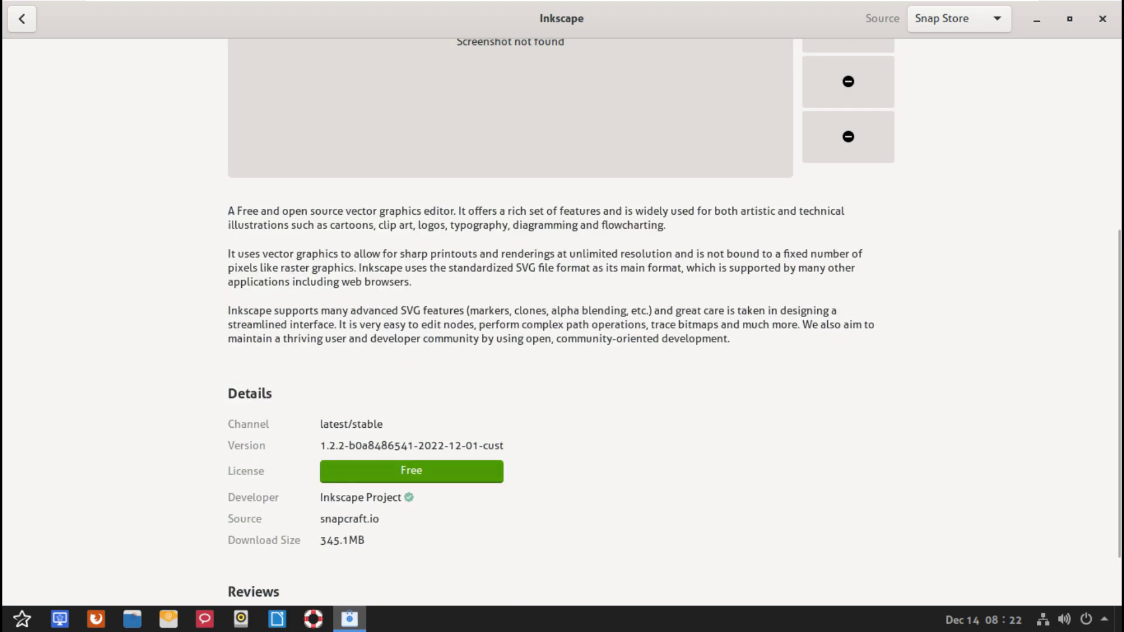
{"action": "left_click", "coordinate": [21, 18]}
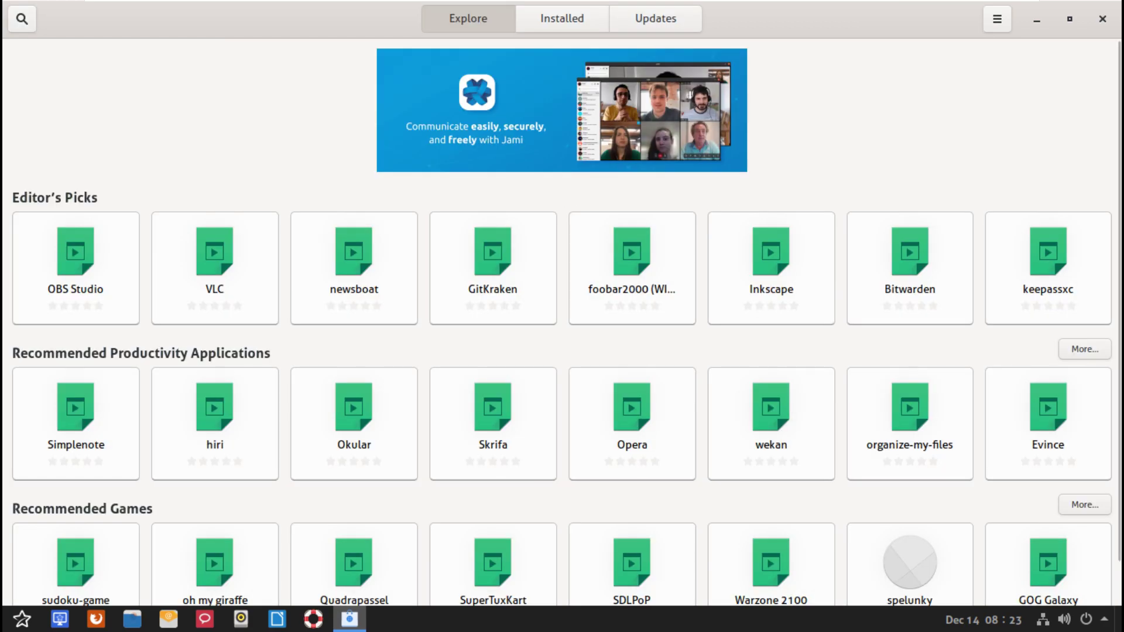
View keepassxc 2.7.4's details, close the store and open the applications overview.
{"action": "scroll", "coordinate": [354, 263], "scroll_direction": "down", "scroll_amount": 1}
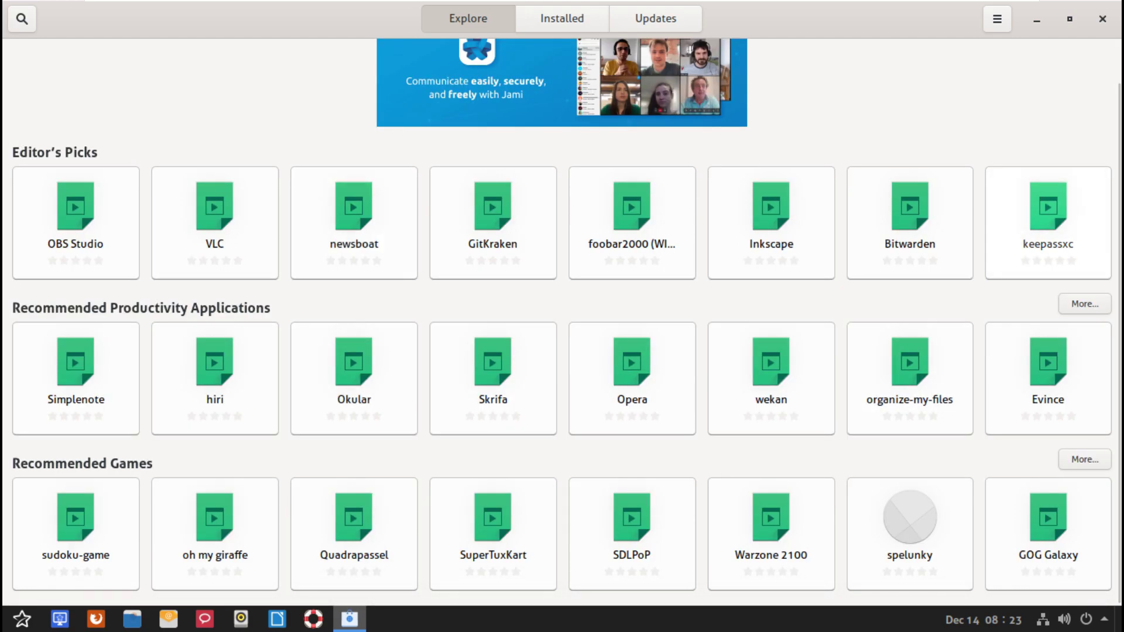
{"action": "left_click", "coordinate": [1048, 222]}
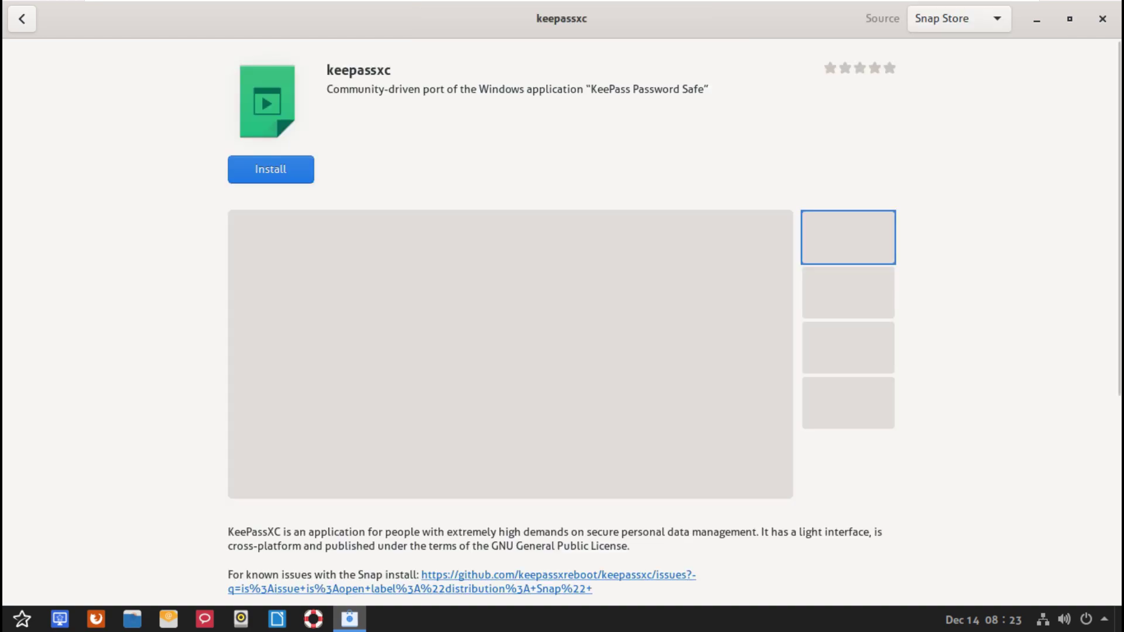
{"action": "scroll", "coordinate": [562, 322], "scroll_direction": "down", "scroll_amount": 5}
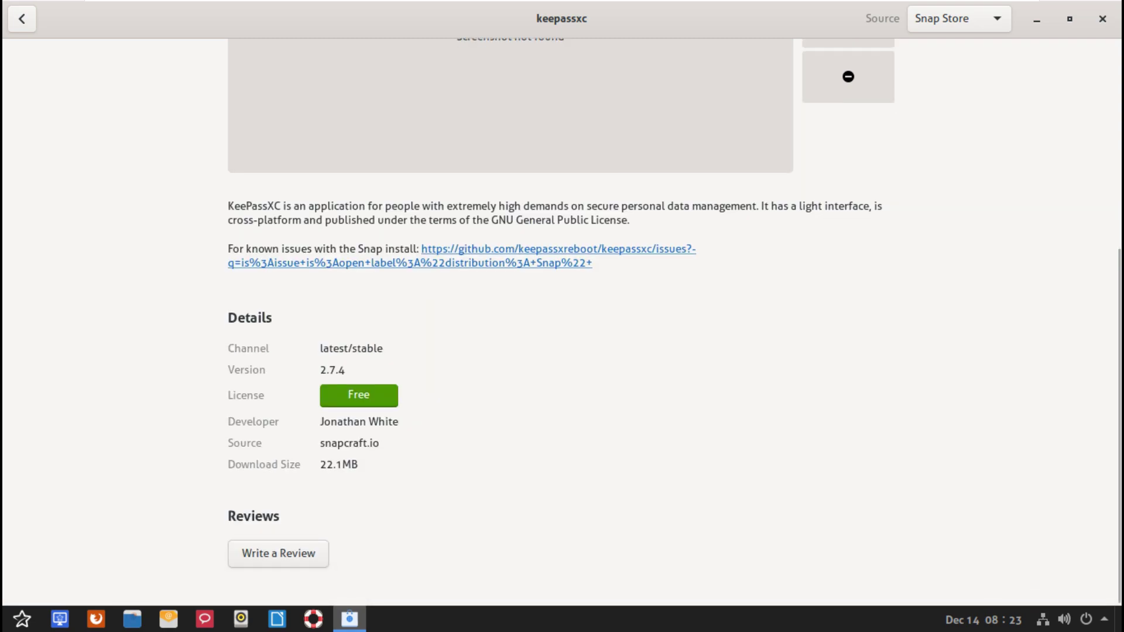
{"action": "key", "text": "alt+Left"}
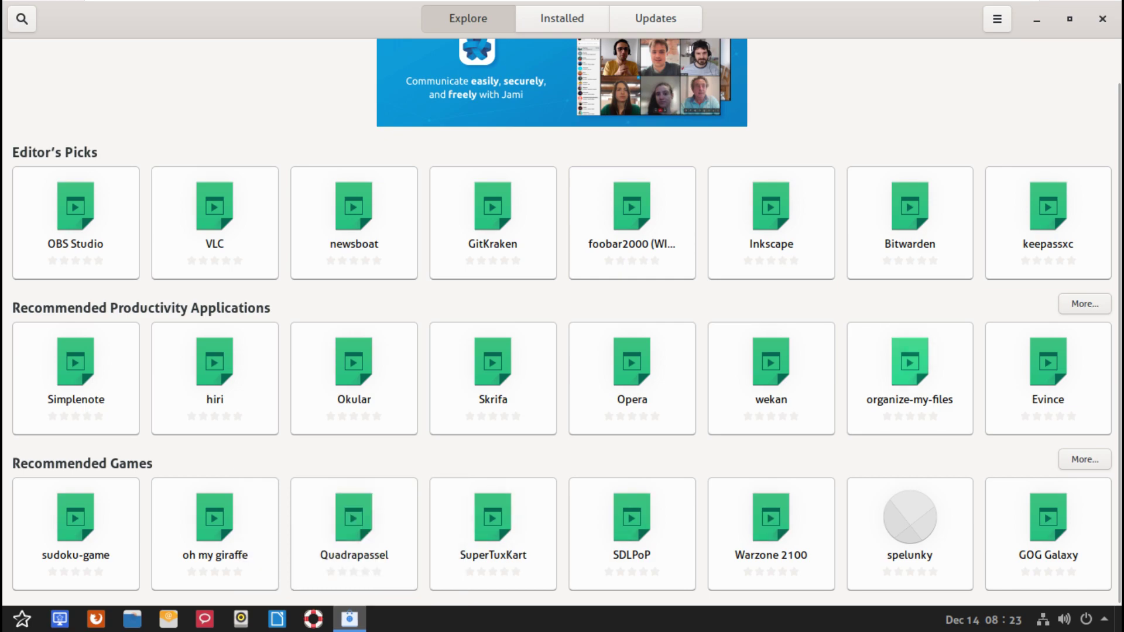
{"action": "left_click", "coordinate": [1102, 18]}
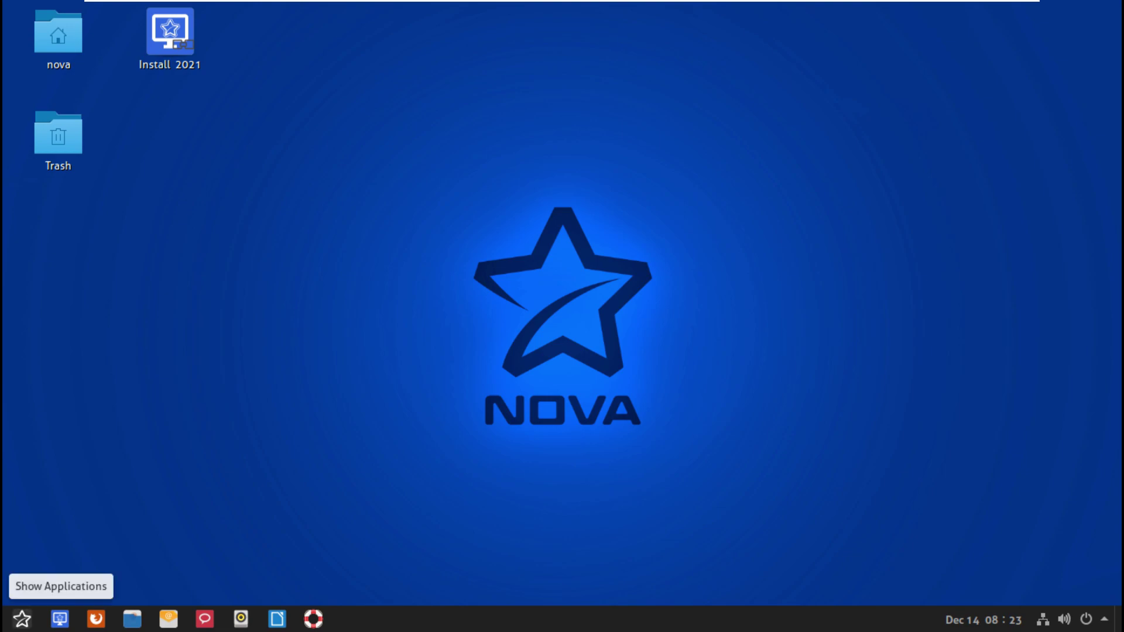
{"action": "left_click", "coordinate": [21, 618]}
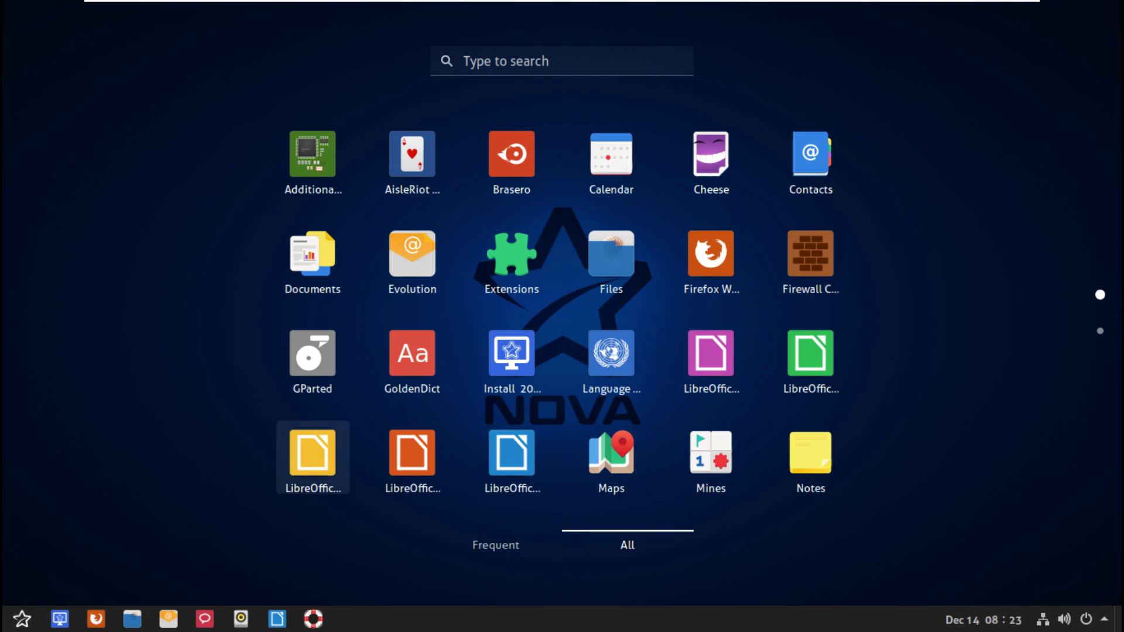
Launch LibreOffice Draw, confirm version 6.4.7.2 in About LibreOffice, then close Draw.
{"action": "left_click", "coordinate": [312, 456]}
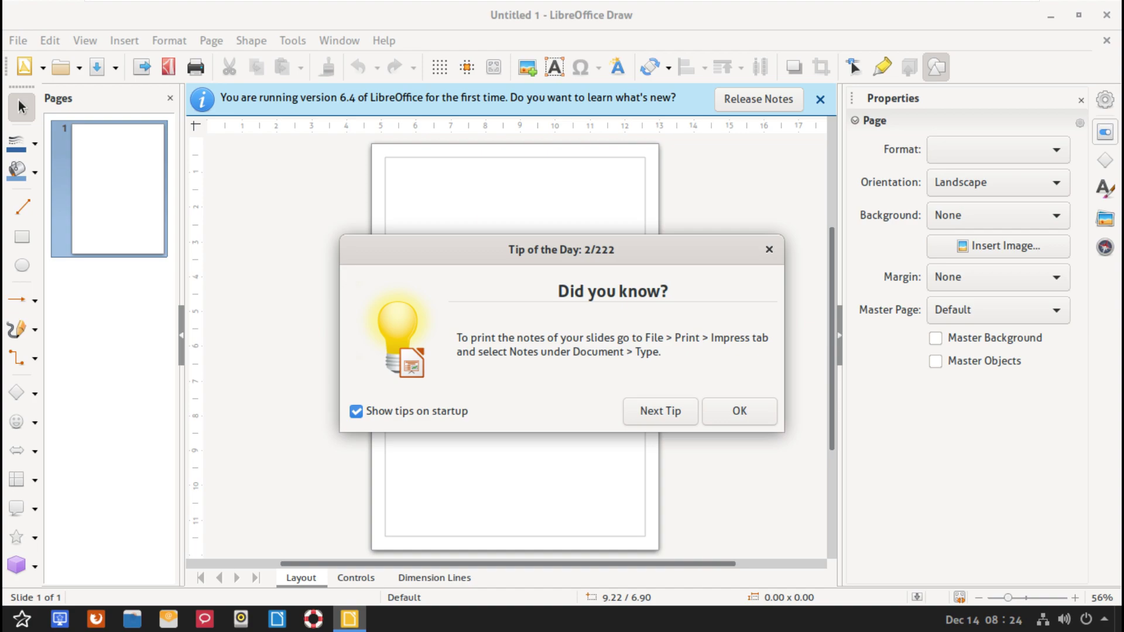
{"action": "left_click", "coordinate": [739, 410]}
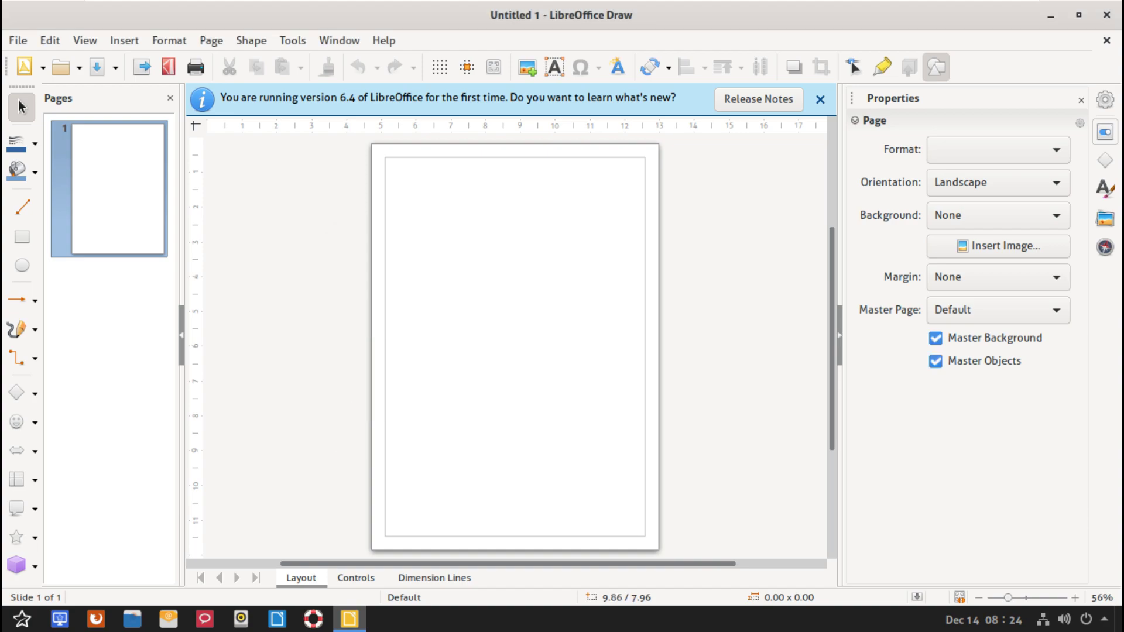
{"action": "key", "text": "alt+h"}
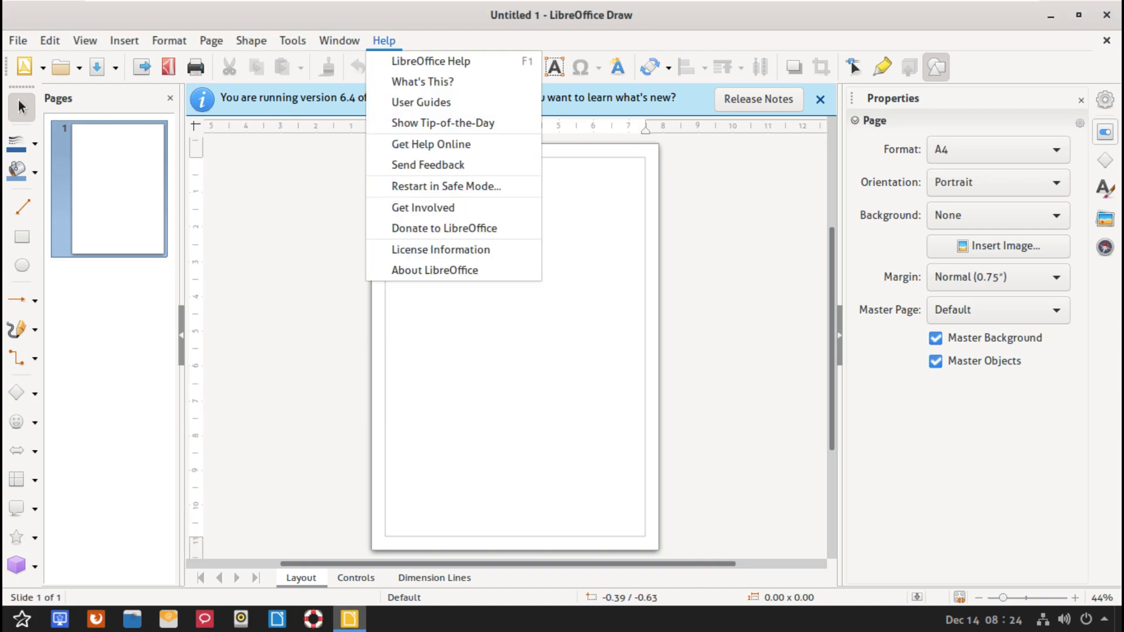
{"action": "key", "text": "Up"}
{"action": "key", "text": "Escape"}
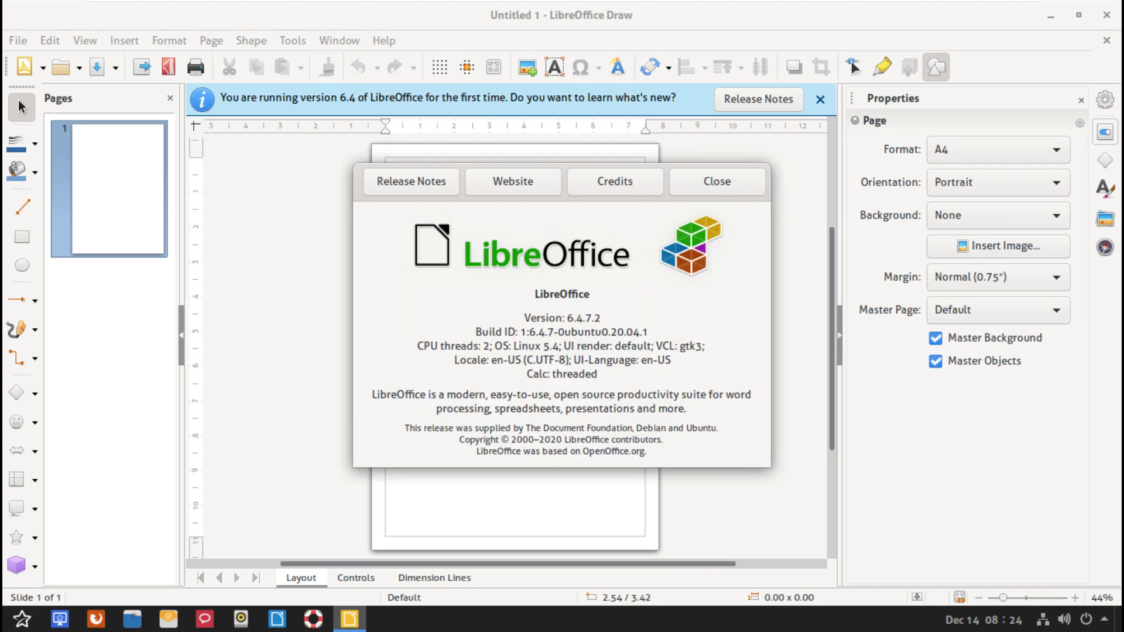
{"action": "left_click_drag", "start_coordinate": [601, 319], "coordinate": [523, 319]}
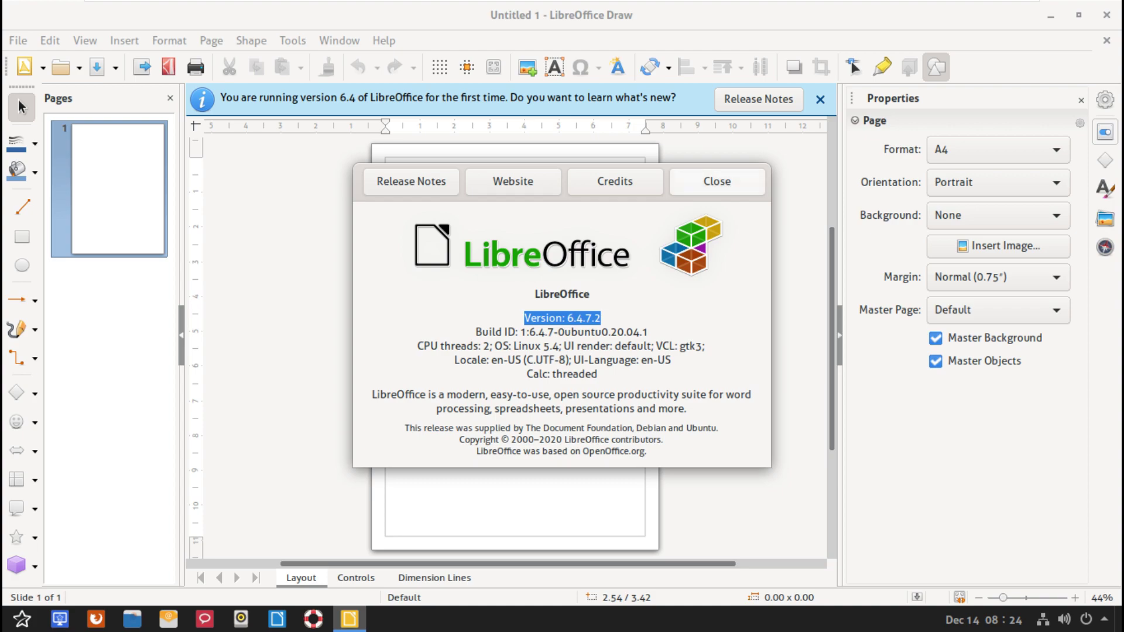
{"action": "key", "text": "Escape"}
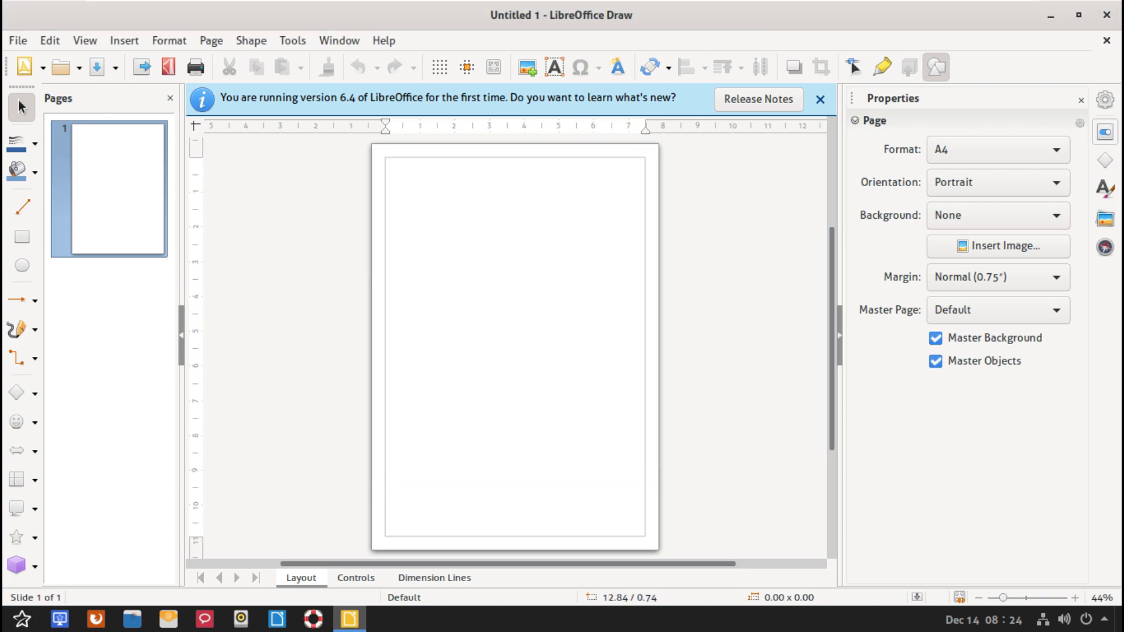
{"action": "left_click", "coordinate": [1106, 15]}
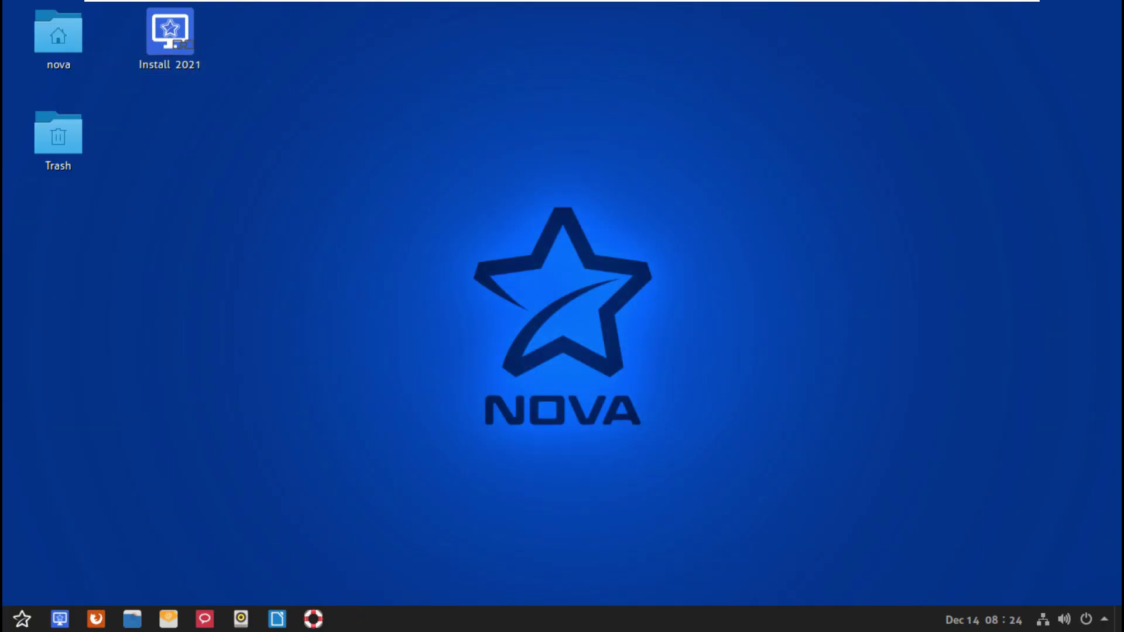
Open the Background settings from the desktop menu and apply the forest wallpaper.
{"action": "right_click", "coordinate": [405, 187]}
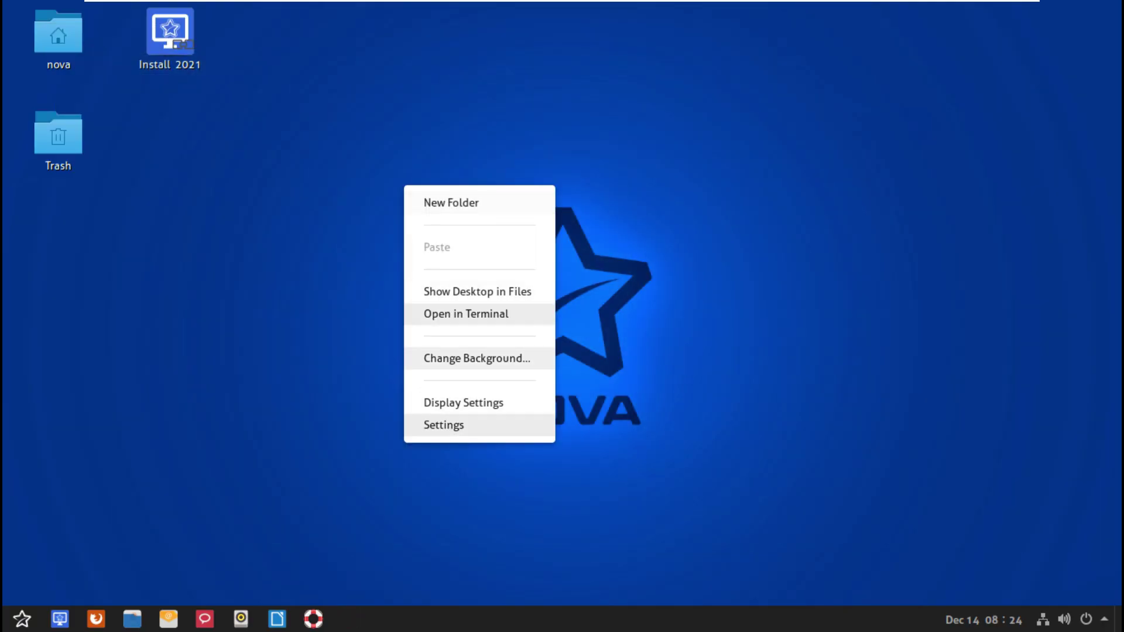
{"action": "left_click", "coordinate": [463, 403]}
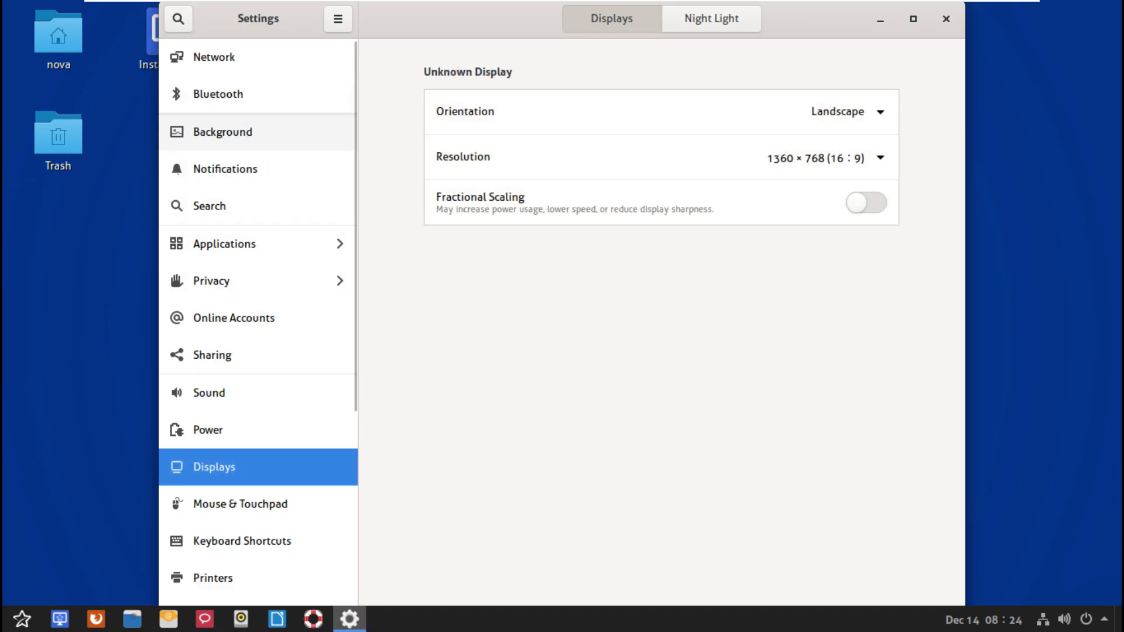
{"action": "left_click", "coordinate": [257, 132]}
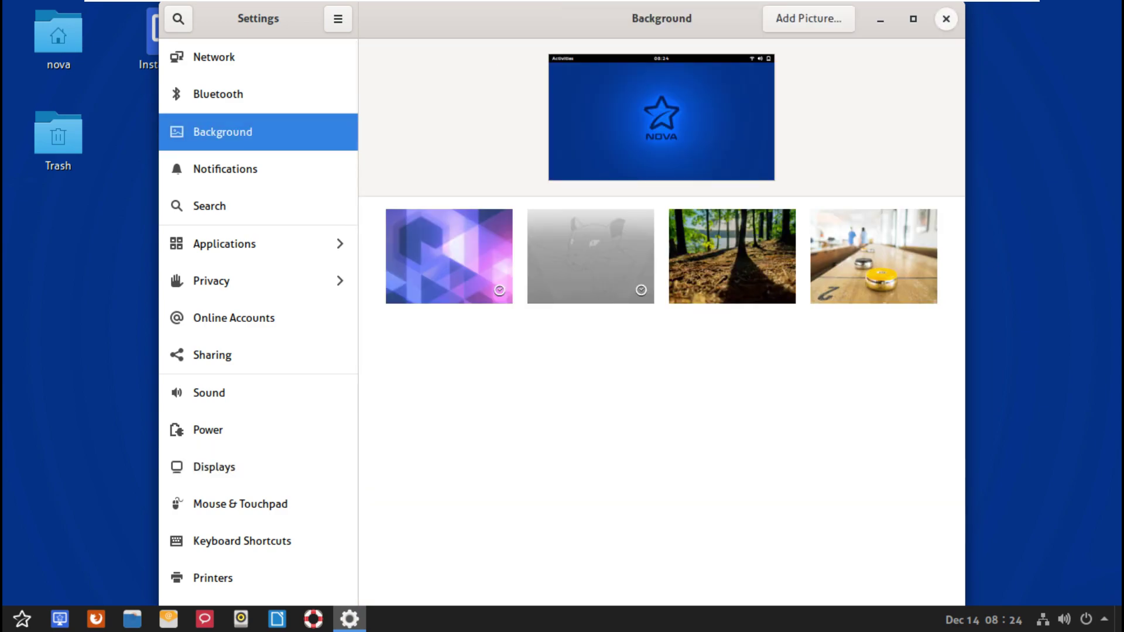
{"action": "left_click", "coordinate": [732, 256]}
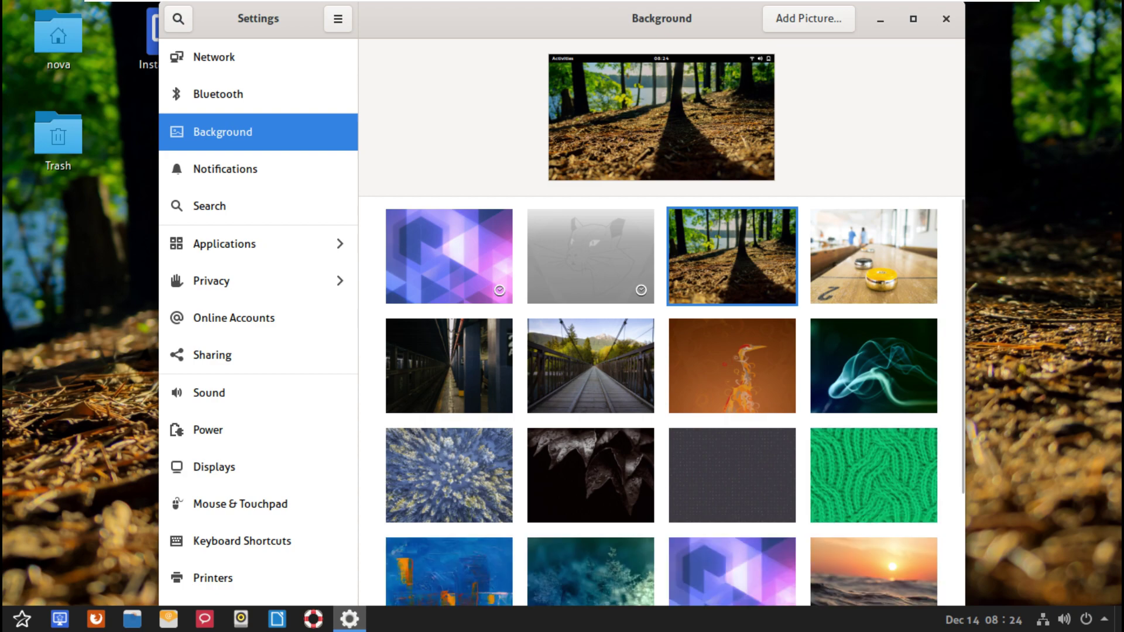
Switch the wallpaper to the wooden suspension bridge picture and close Settings.
{"action": "scroll", "coordinate": [662, 401], "scroll_direction": "down", "scroll_amount": 3}
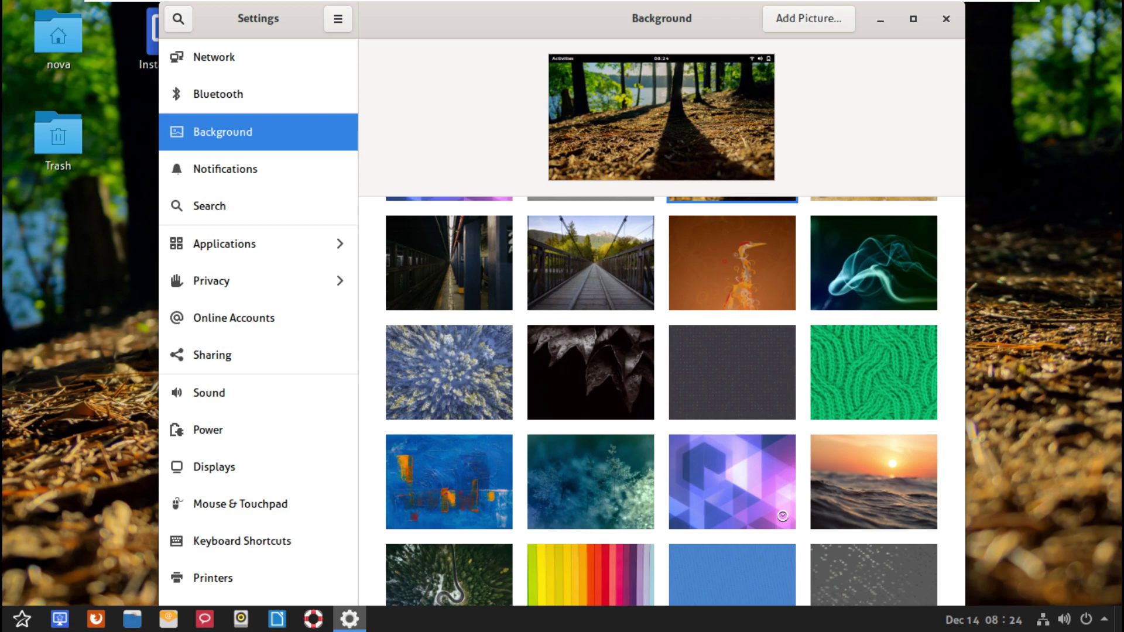
{"action": "scroll", "coordinate": [662, 401], "scroll_direction": "down", "scroll_amount": 3}
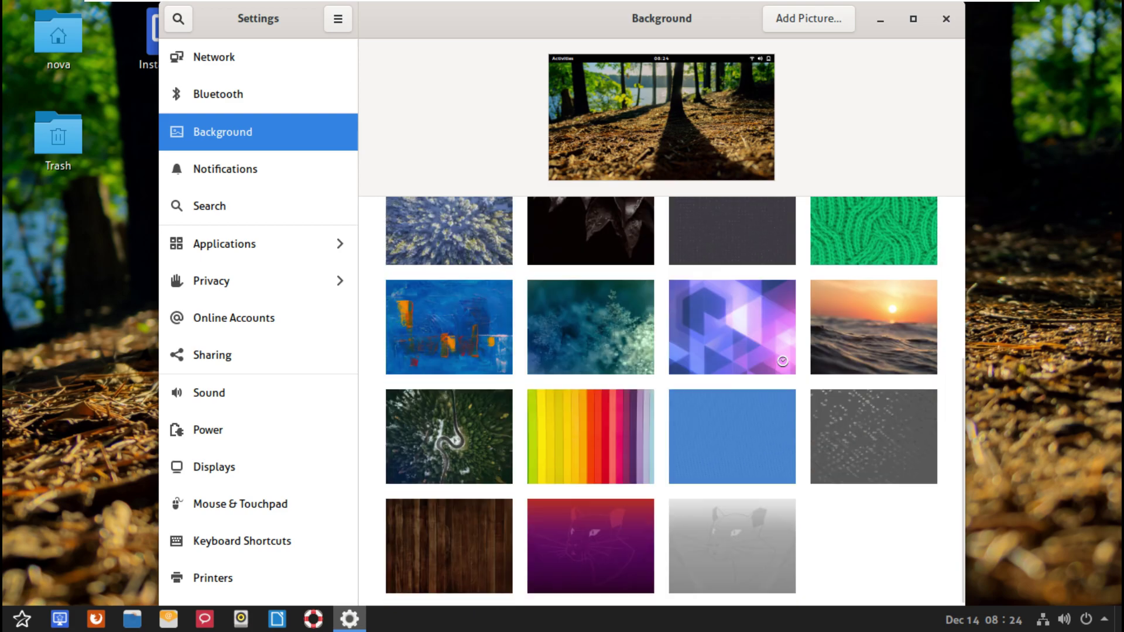
{"action": "scroll", "coordinate": [675, 402], "scroll_direction": "up", "scroll_amount": 1}
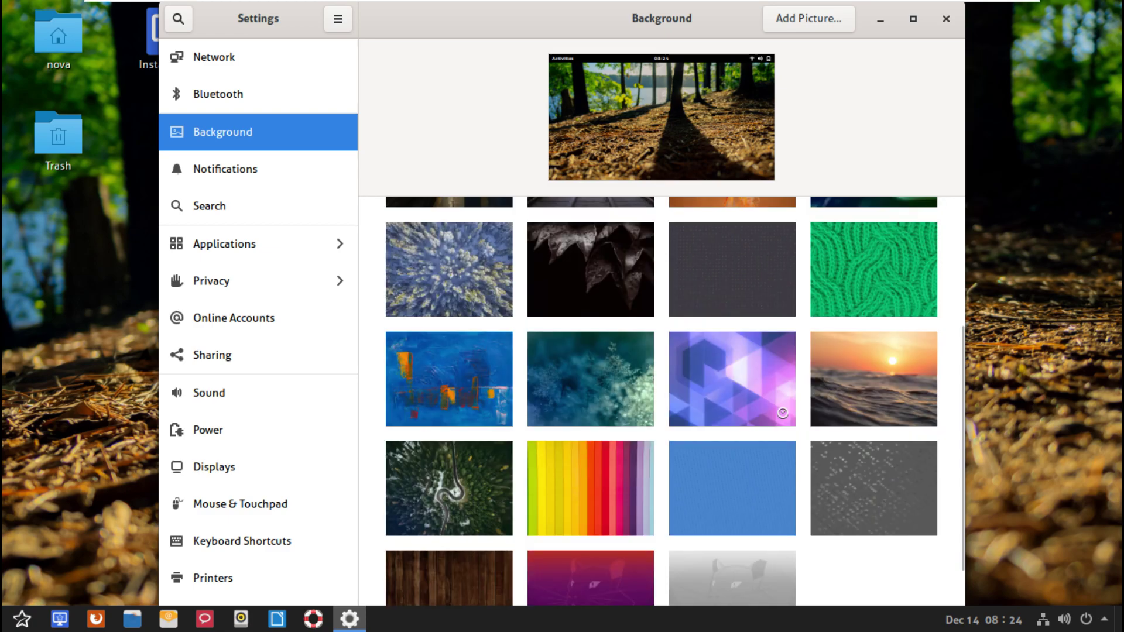
{"action": "scroll", "coordinate": [675, 401], "scroll_direction": "up", "scroll_amount": 1}
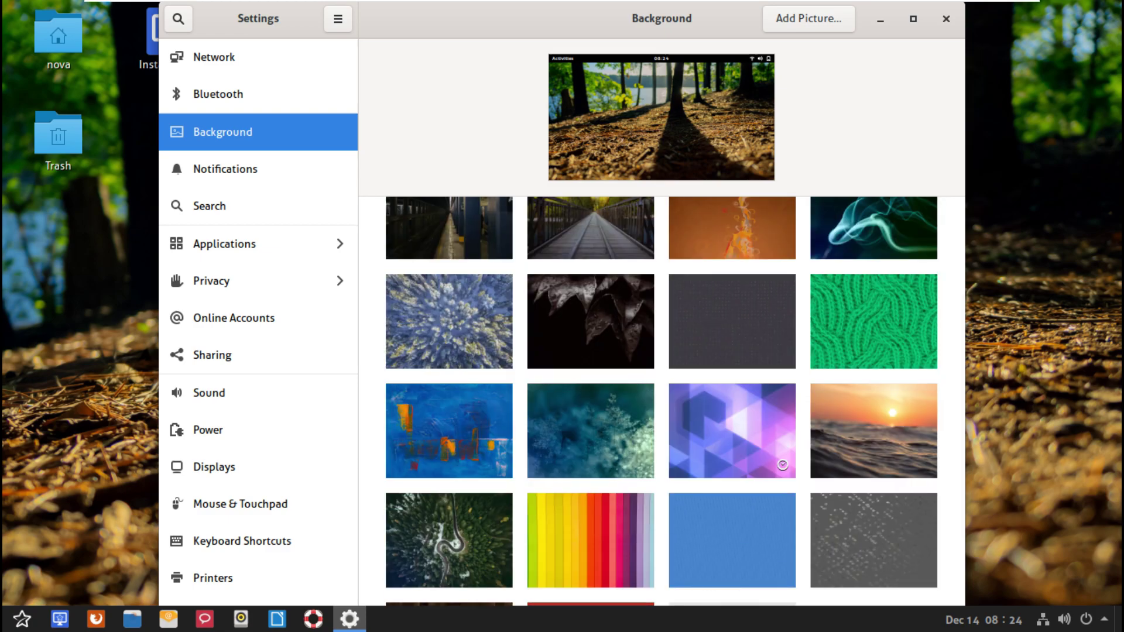
{"action": "scroll", "coordinate": [675, 402], "scroll_direction": "up", "scroll_amount": 2}
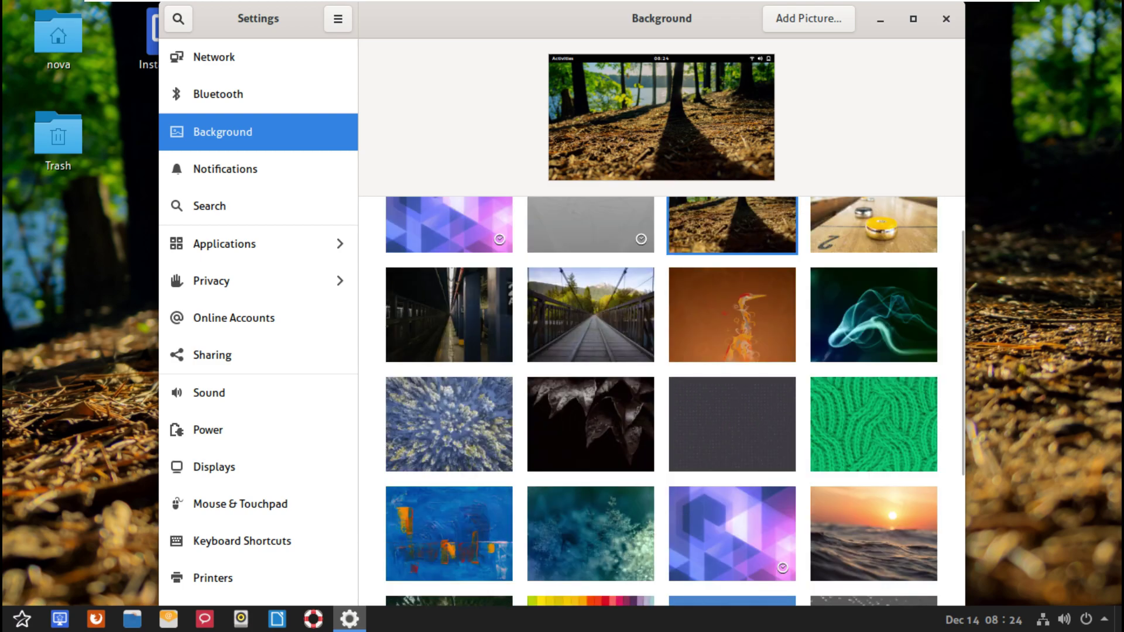
{"action": "left_click", "coordinate": [591, 315]}
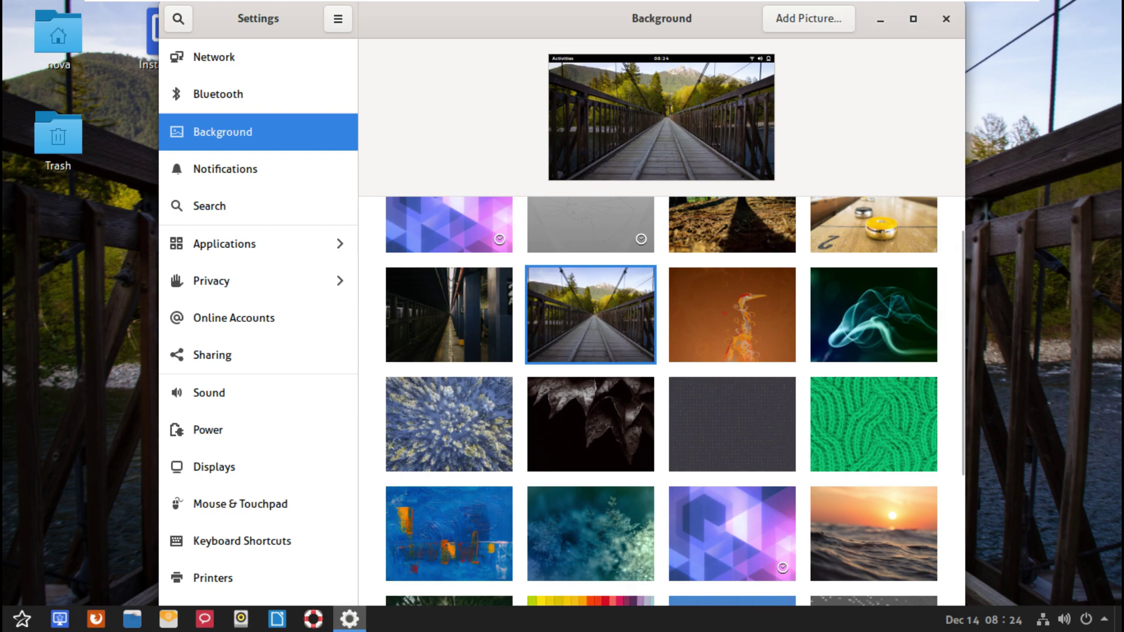
{"action": "left_click", "coordinate": [946, 18]}
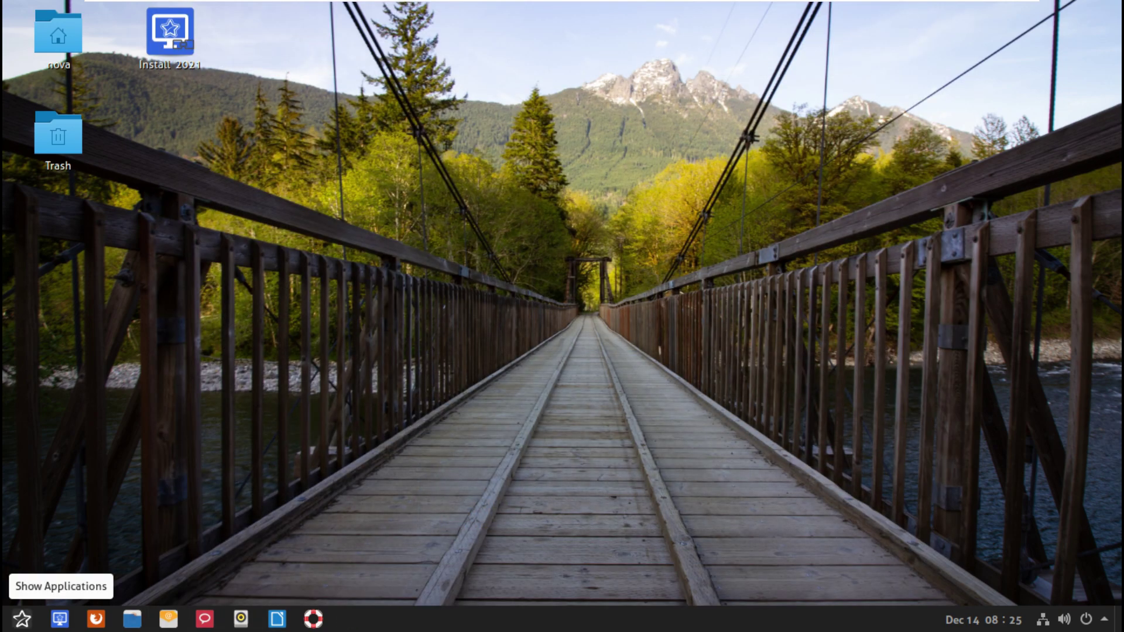
{"action": "left_click", "coordinate": [22, 619]}
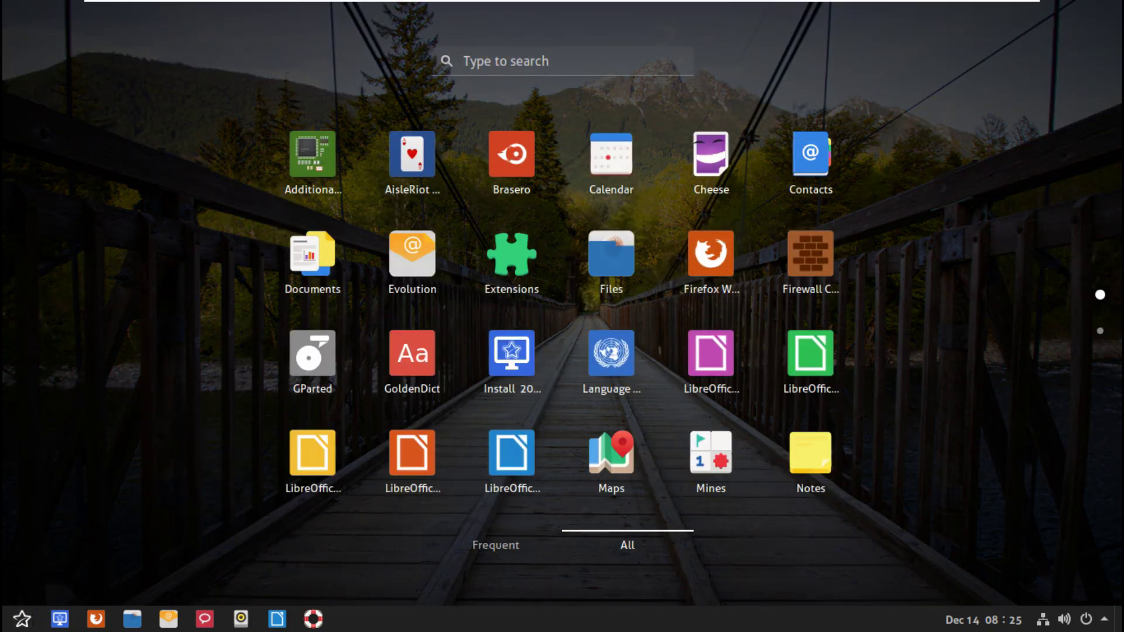
Launch Tweaks from the Utilities app group.
{"action": "scroll", "coordinate": [562, 316], "scroll_direction": "down", "scroll_amount": 1}
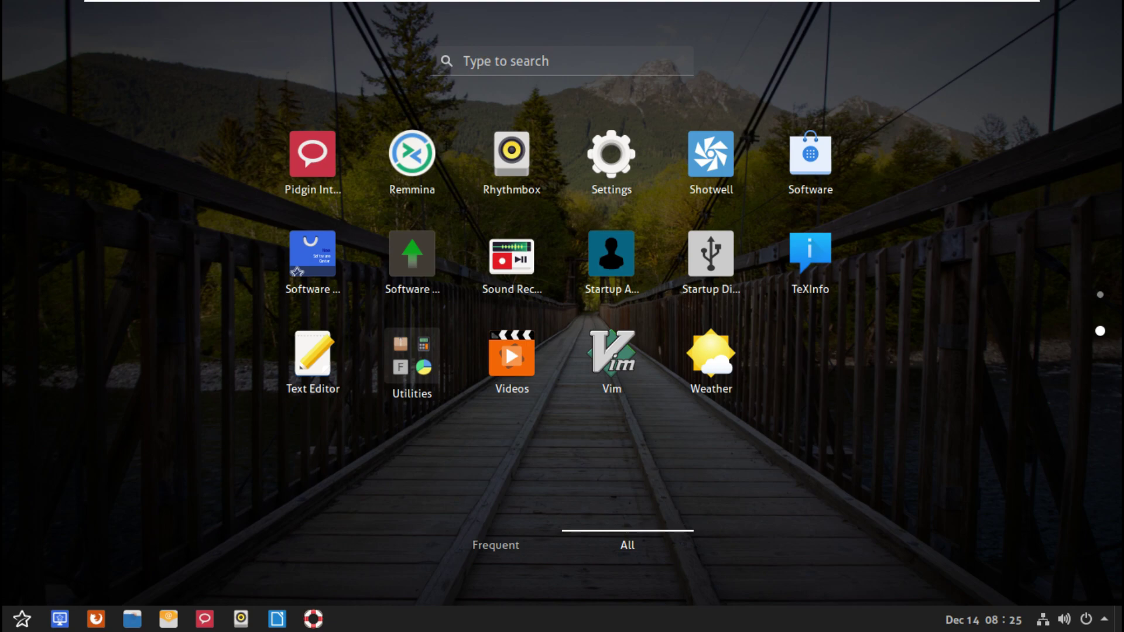
{"action": "left_click", "coordinate": [412, 363]}
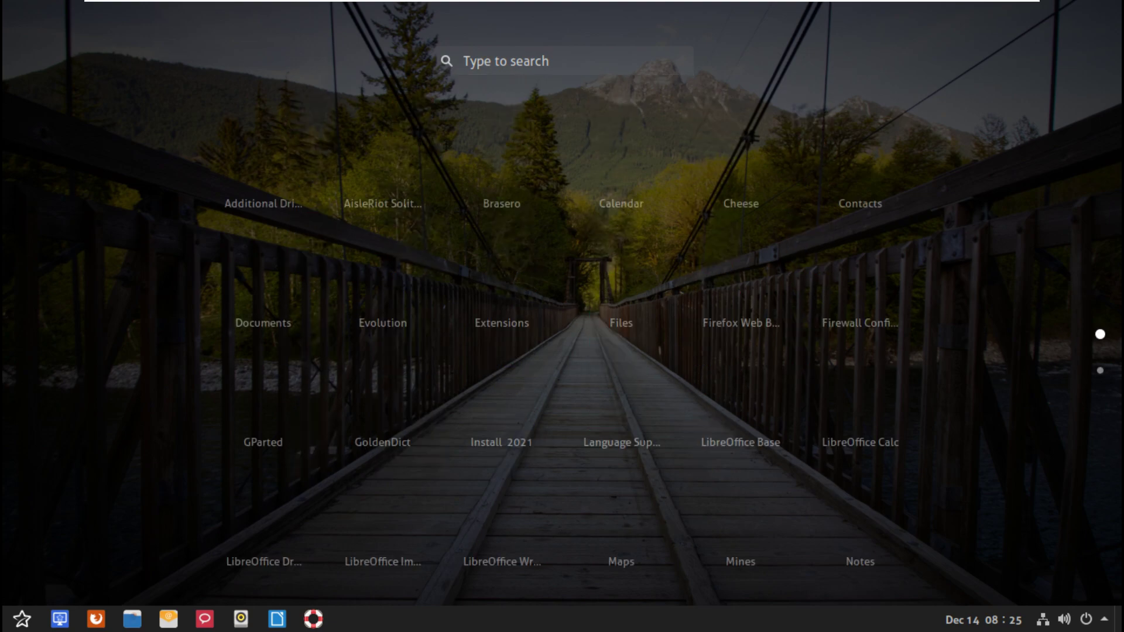
{"action": "scroll", "coordinate": [329, 398], "scroll_direction": "down", "scroll_amount": 2}
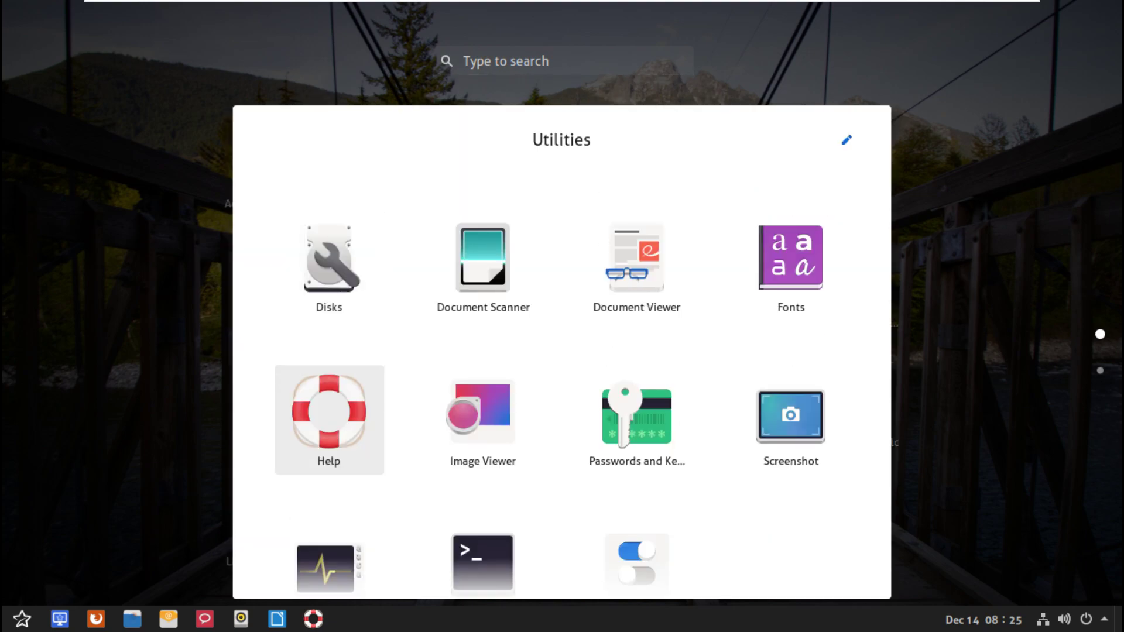
{"action": "scroll", "coordinate": [329, 420], "scroll_direction": "down", "scroll_amount": 1}
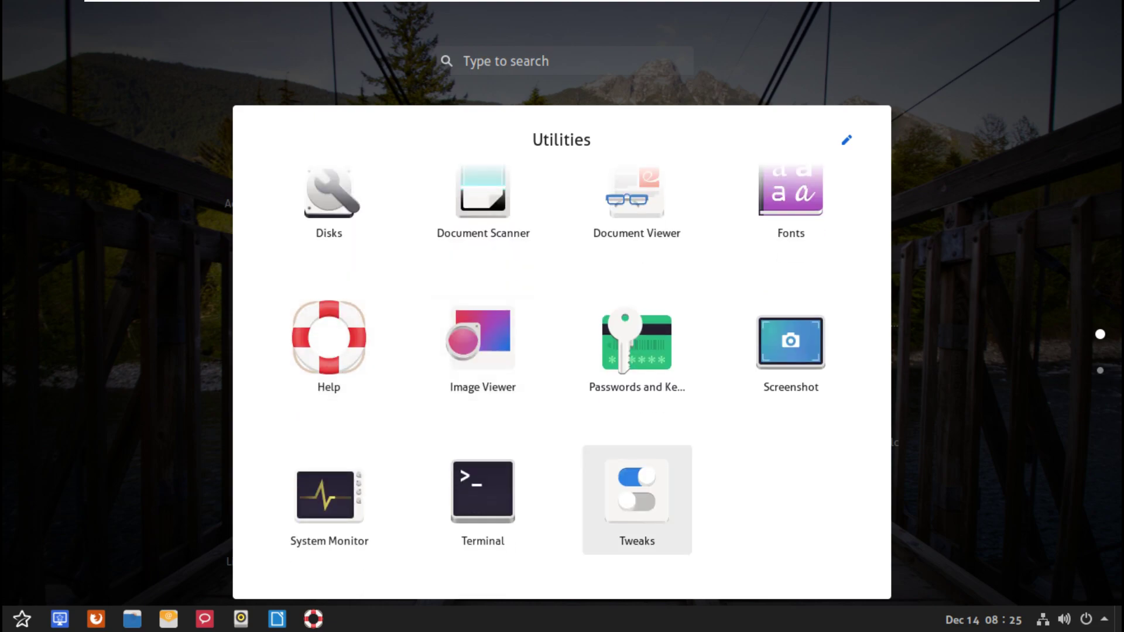
{"action": "left_click", "coordinate": [637, 500]}
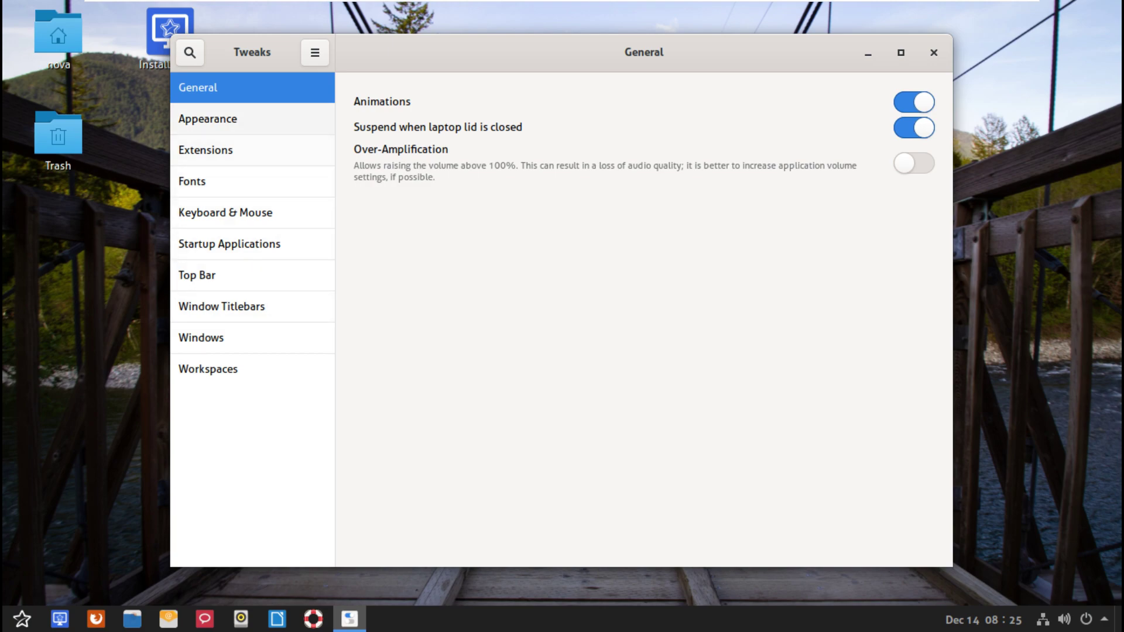
Look through the Appearance, Extensions, Keyboard & Mouse and Fonts pages in Tweaks.
{"action": "left_click", "coordinate": [208, 118]}
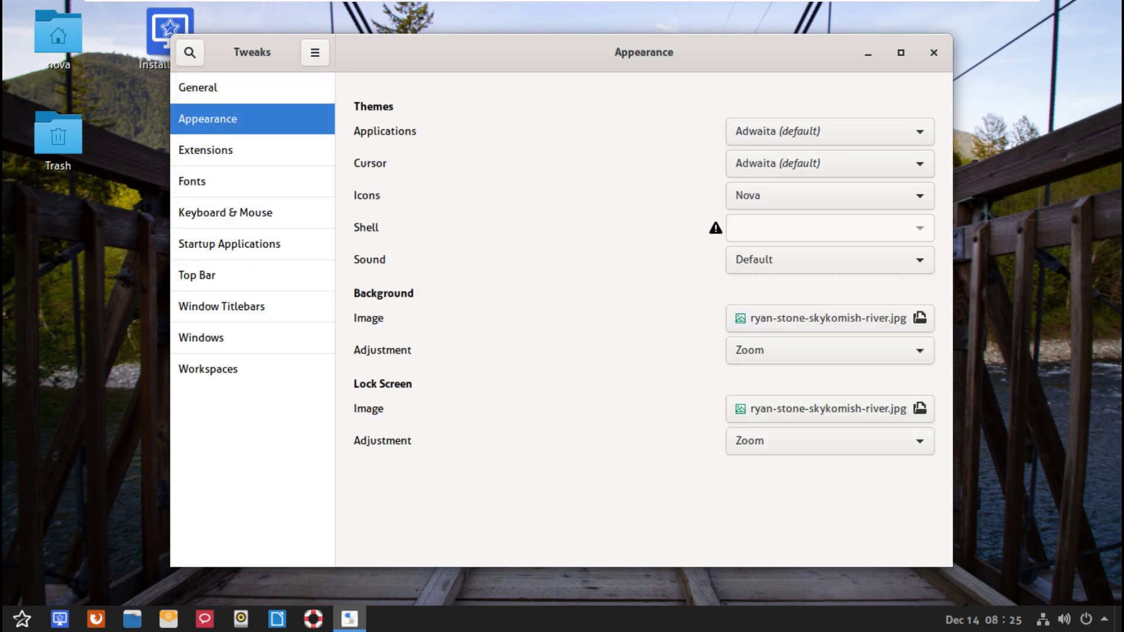
{"action": "left_click", "coordinate": [205, 150]}
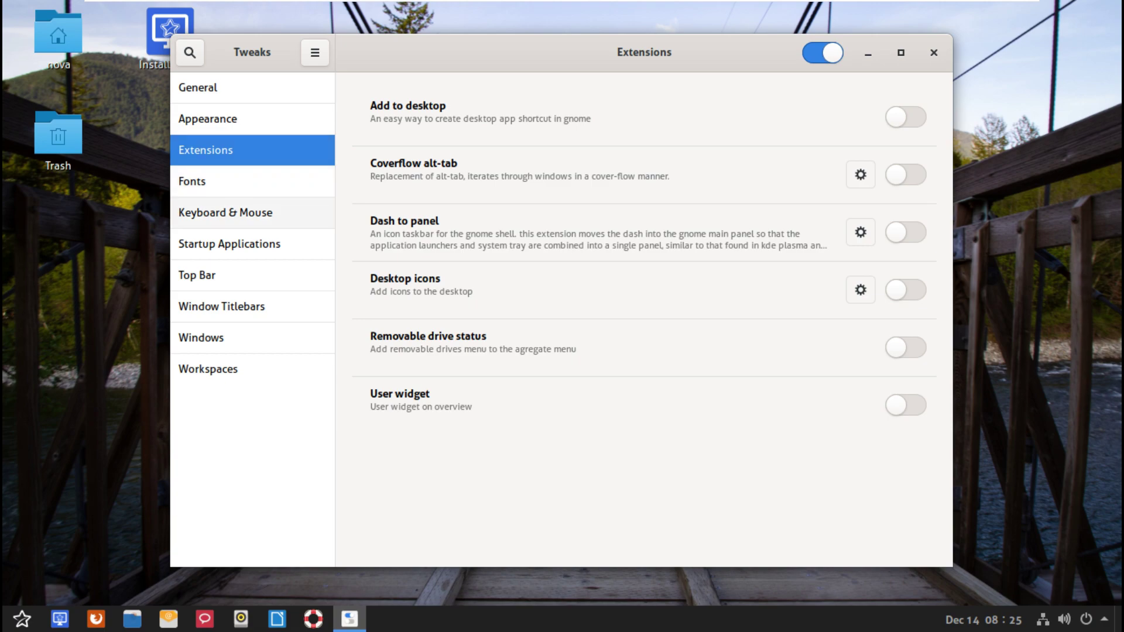
{"action": "left_click", "coordinate": [226, 213]}
{"action": "left_click", "coordinate": [226, 181]}
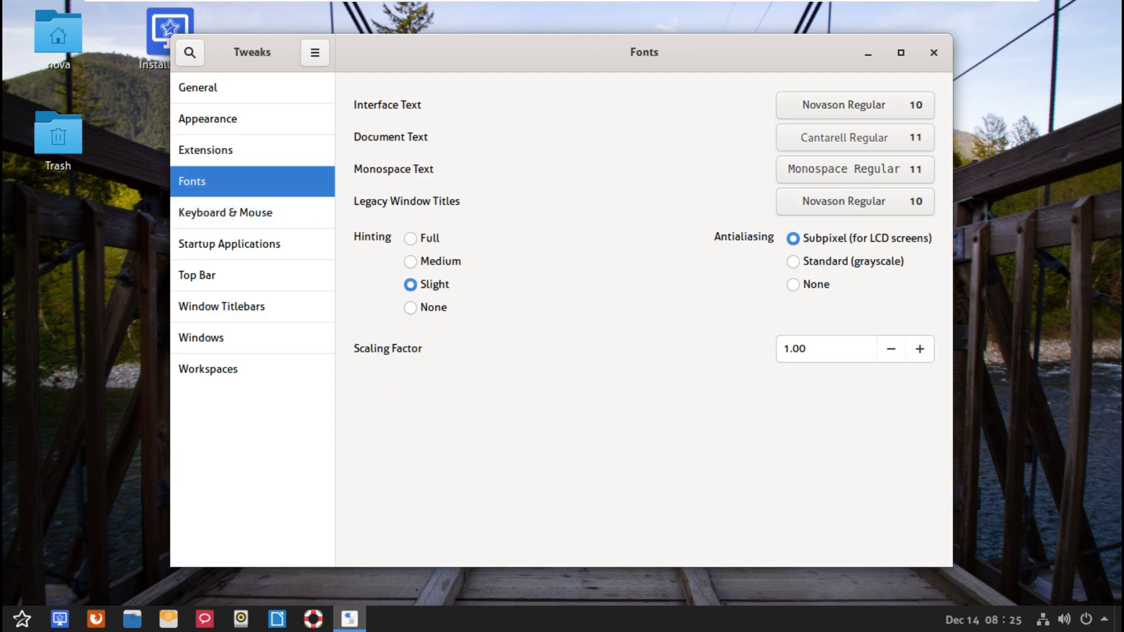
{"action": "left_click", "coordinate": [226, 213]}
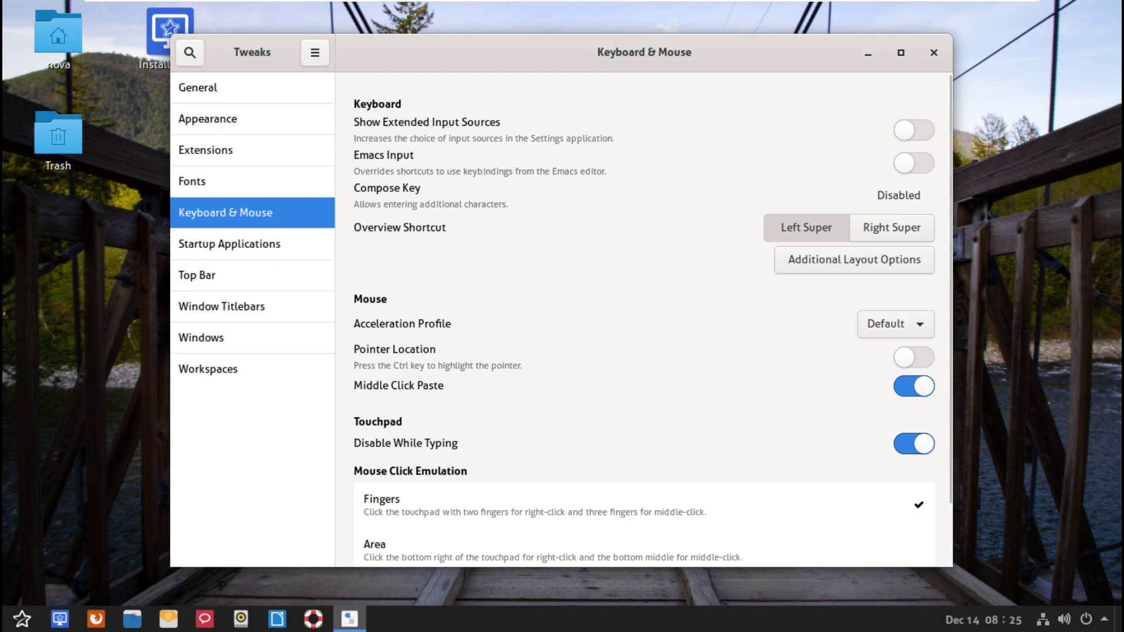
{"action": "scroll", "coordinate": [644, 320], "scroll_direction": "down", "scroll_amount": 2}
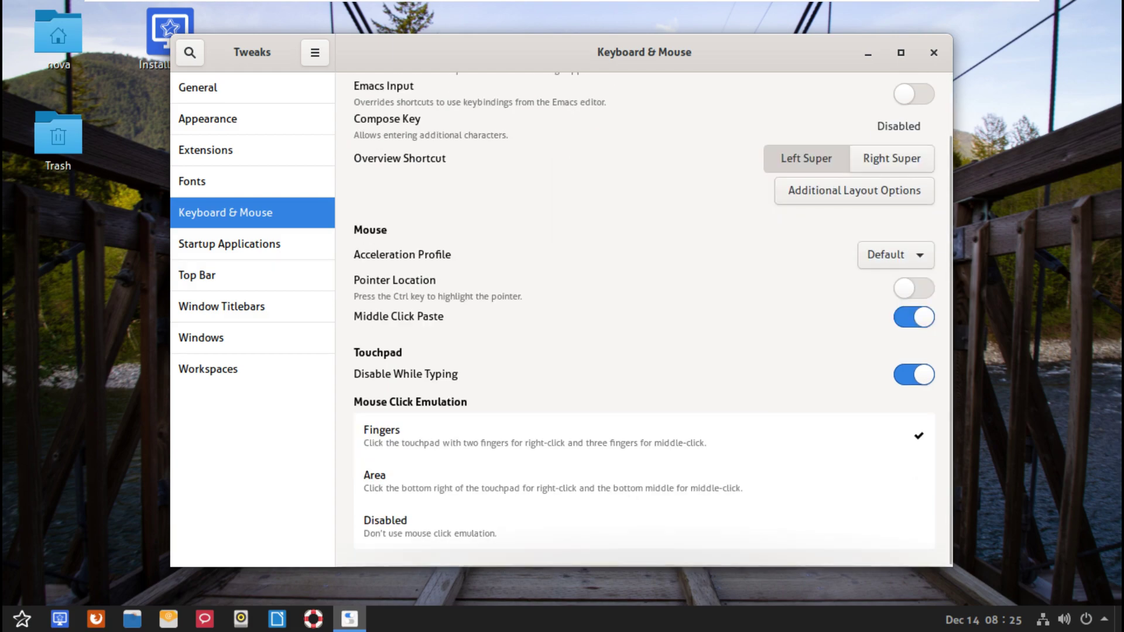
Review Startup Applications, Top Bar, Window Titlebars, Windows and Workspaces, then close Tweaks.
{"action": "left_click", "coordinate": [253, 244]}
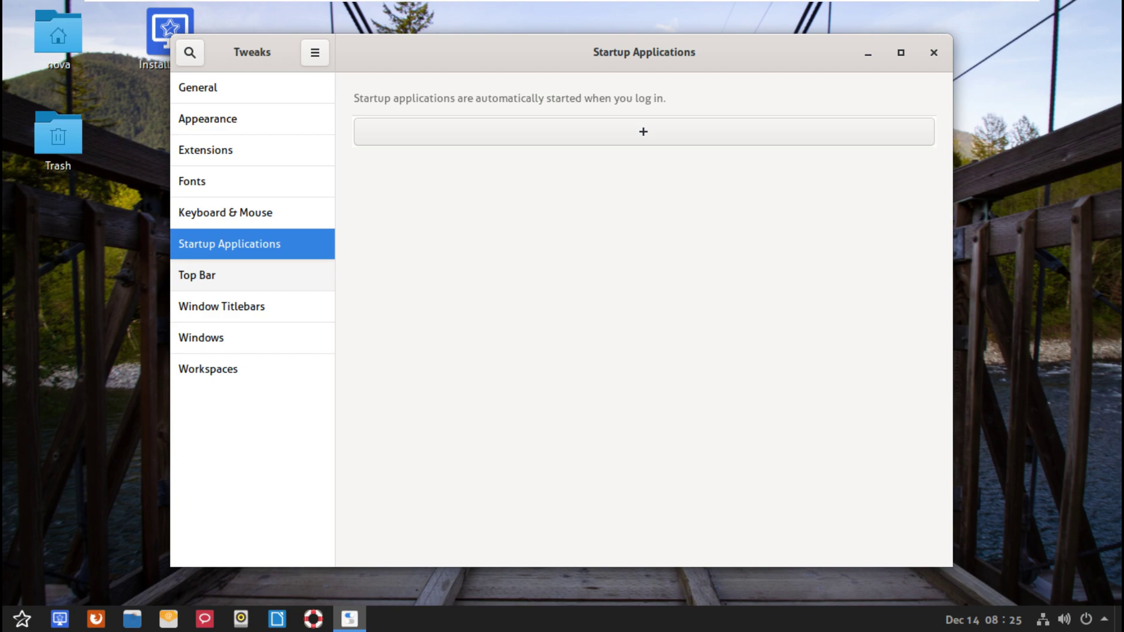
{"action": "left_click", "coordinate": [252, 275]}
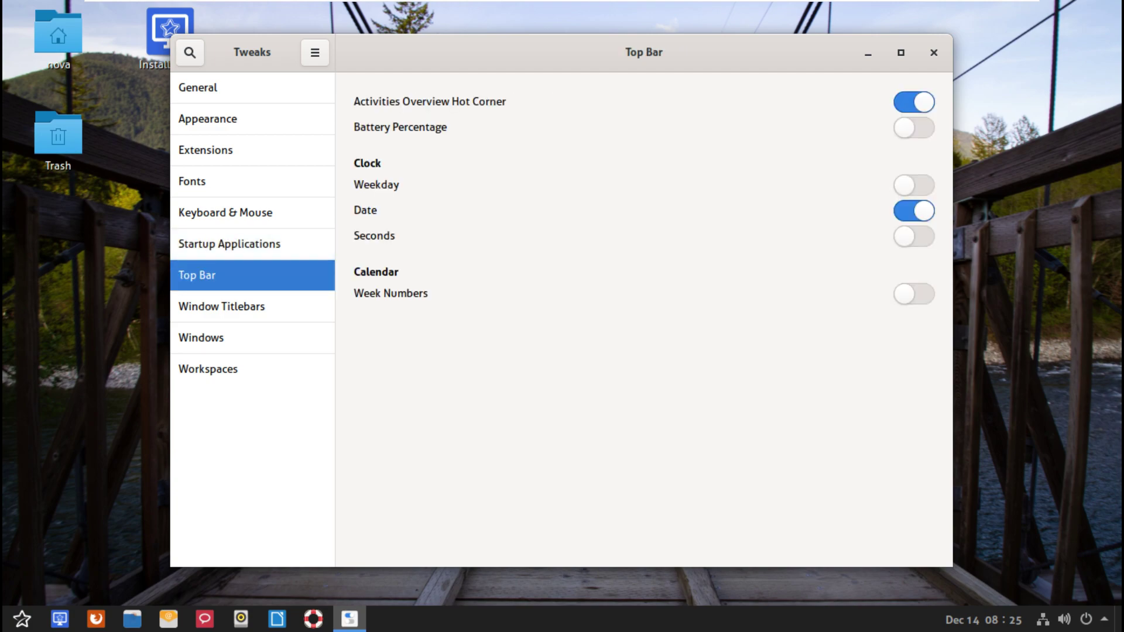
{"action": "left_click", "coordinate": [253, 307]}
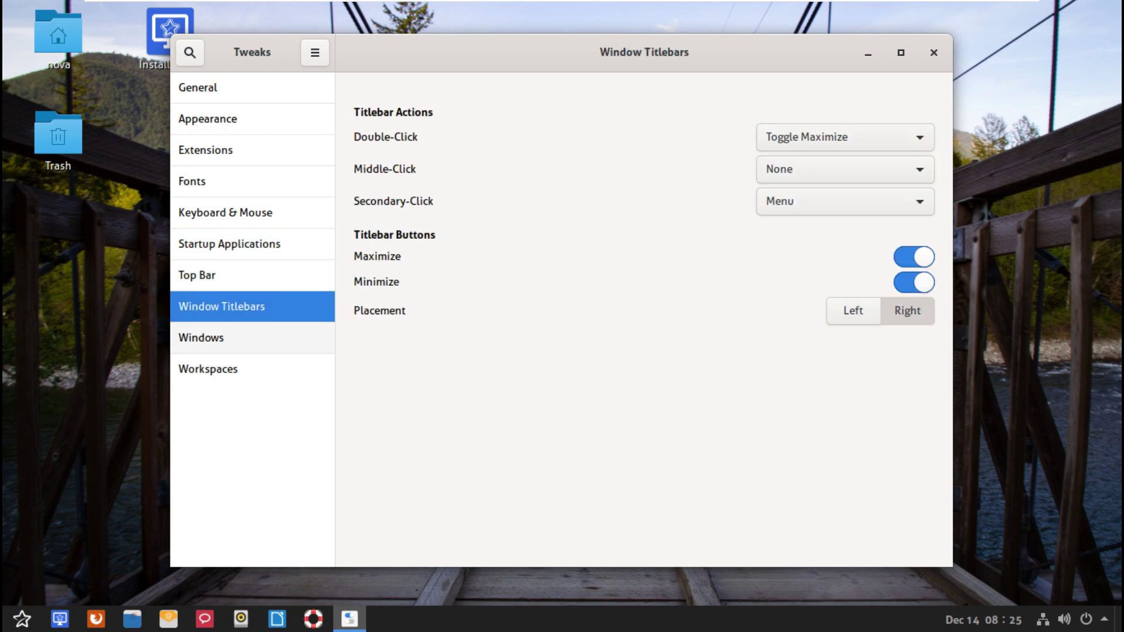
{"action": "left_click", "coordinate": [252, 338]}
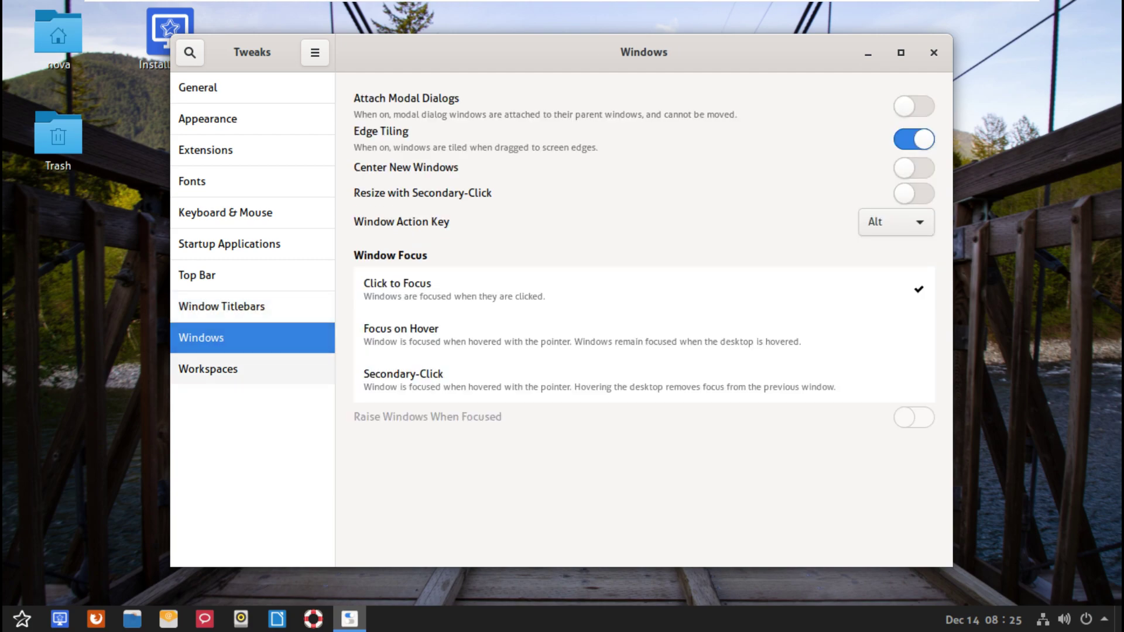
{"action": "left_click", "coordinate": [252, 370]}
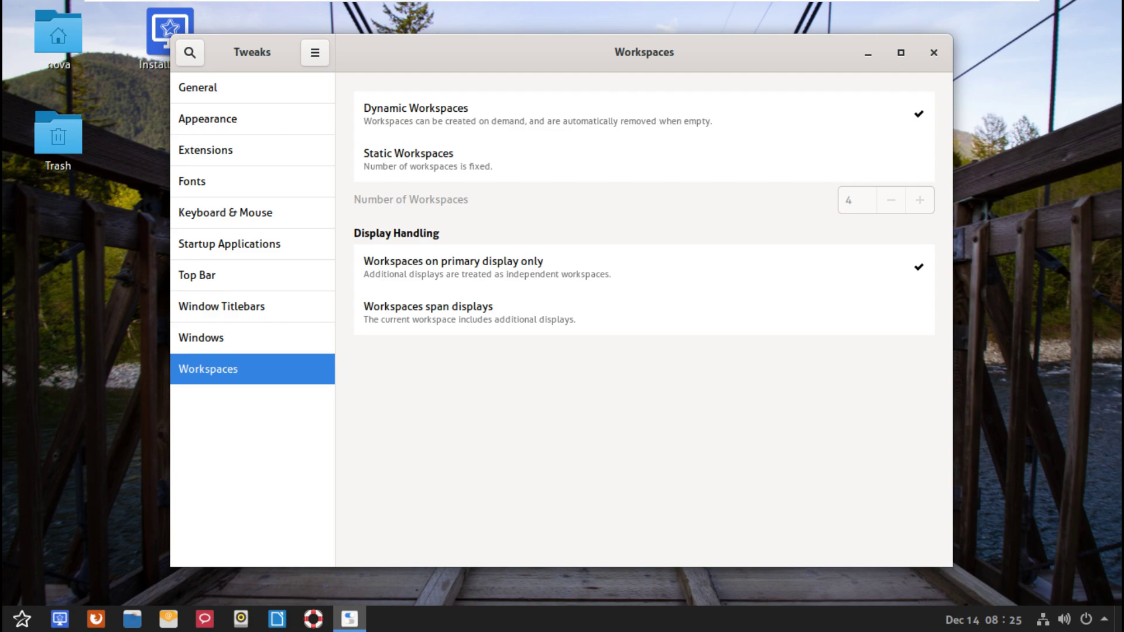
{"action": "left_click", "coordinate": [933, 53]}
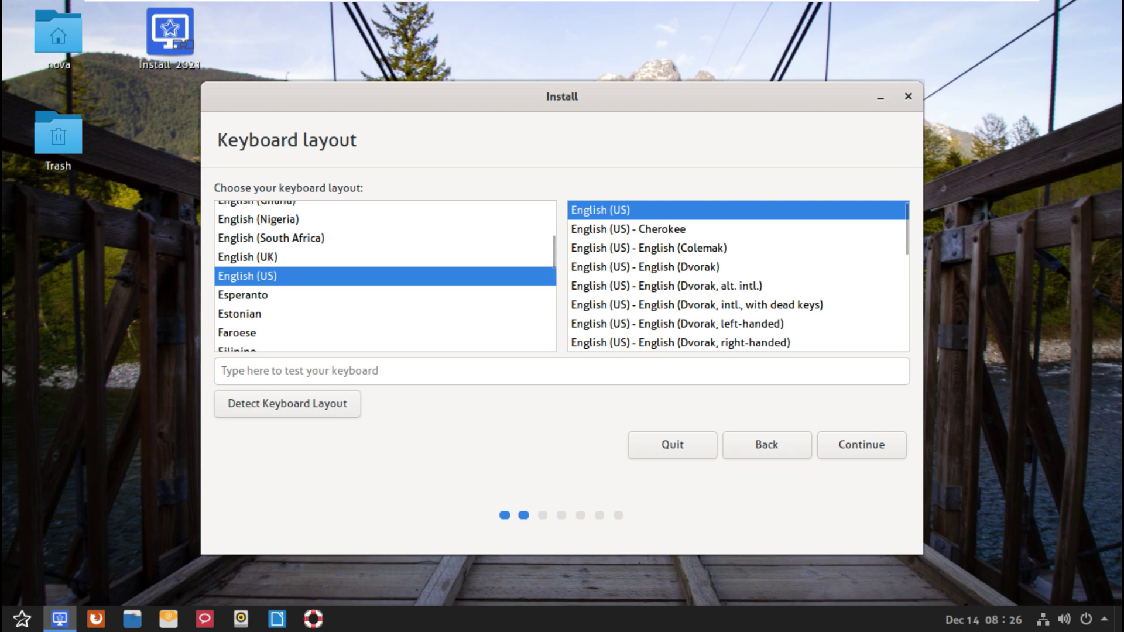
Keep the English (US) keyboard layout and enable installing third-party graphics, Wi-Fi and media software.
{"action": "left_click", "coordinate": [862, 444]}
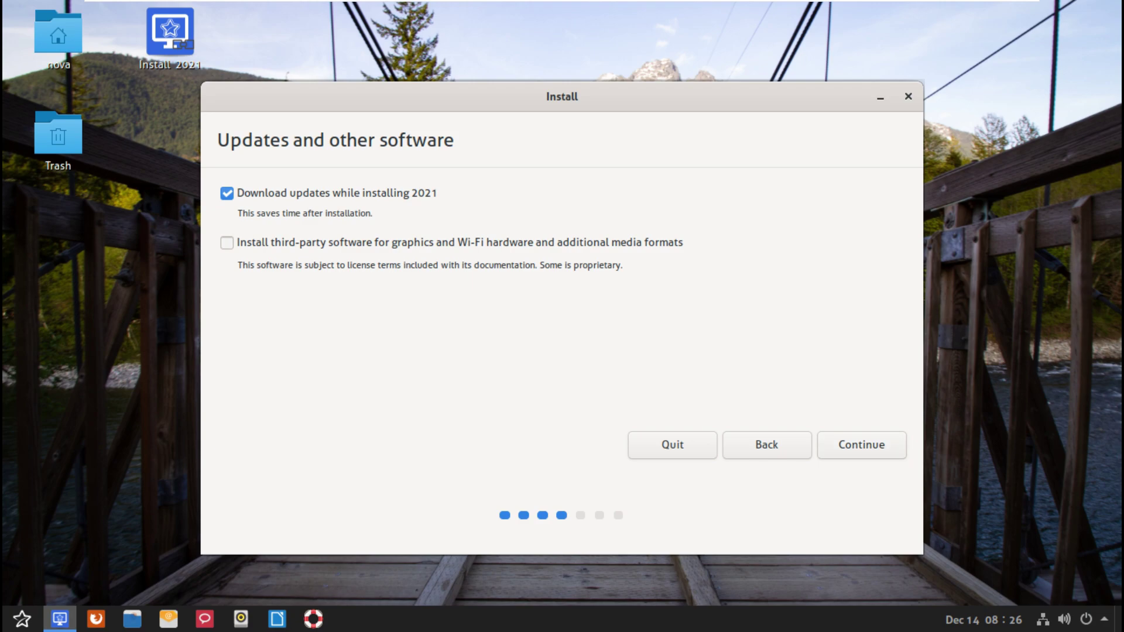
{"action": "left_click", "coordinate": [226, 243]}
{"action": "key", "text": "Return"}
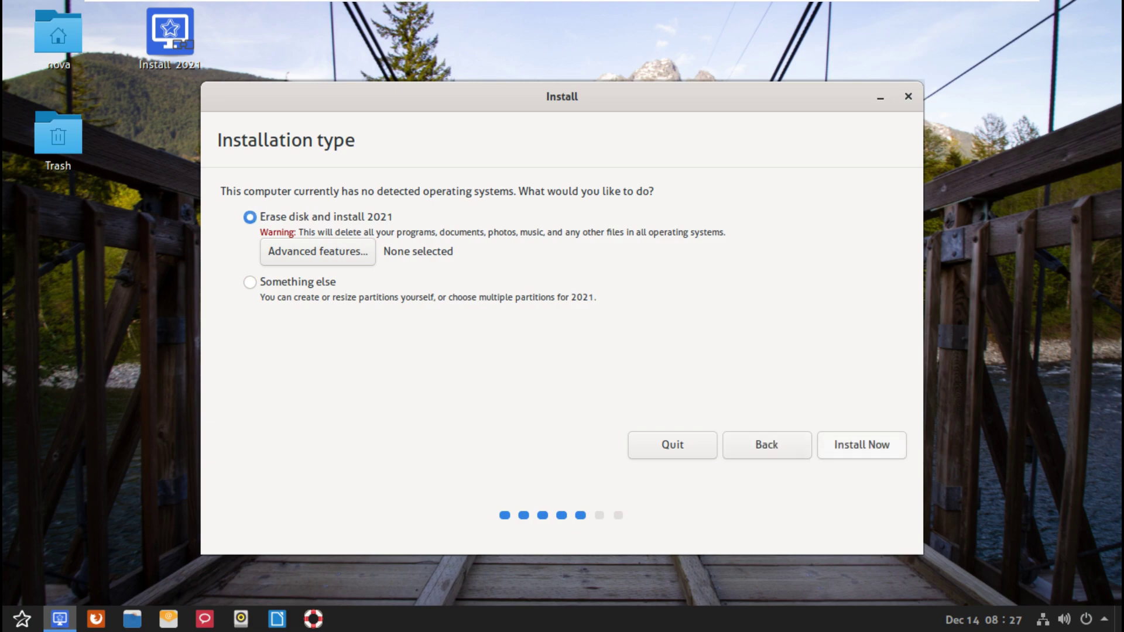
Dismiss Advanced features without changes, then quit the Nova installation.
{"action": "left_click", "coordinate": [318, 251]}
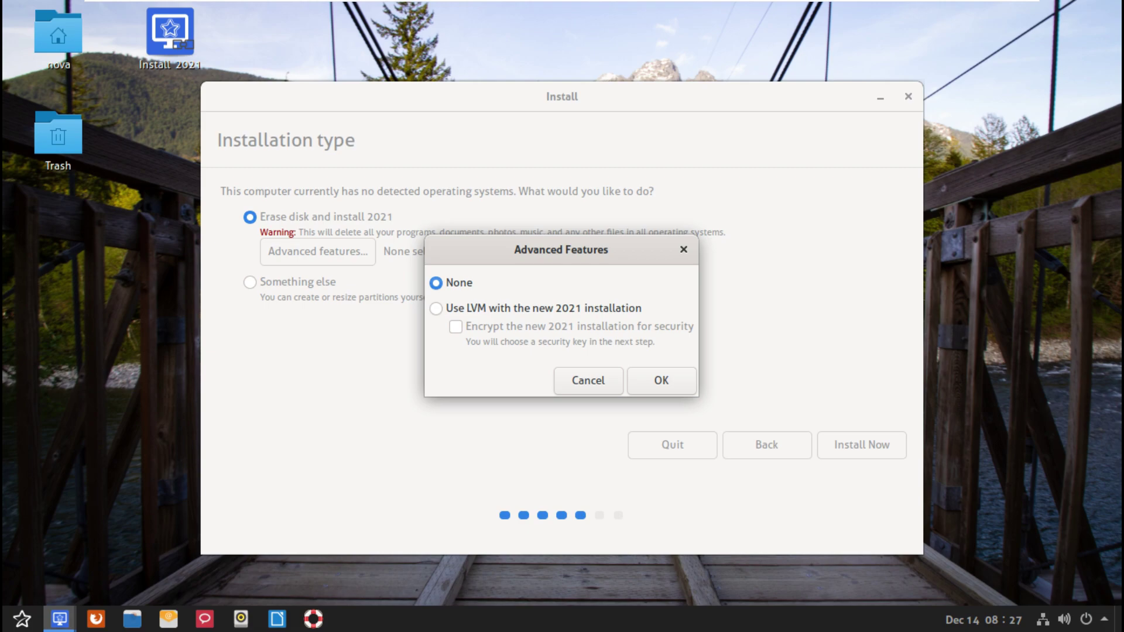
{"action": "left_click", "coordinate": [588, 380]}
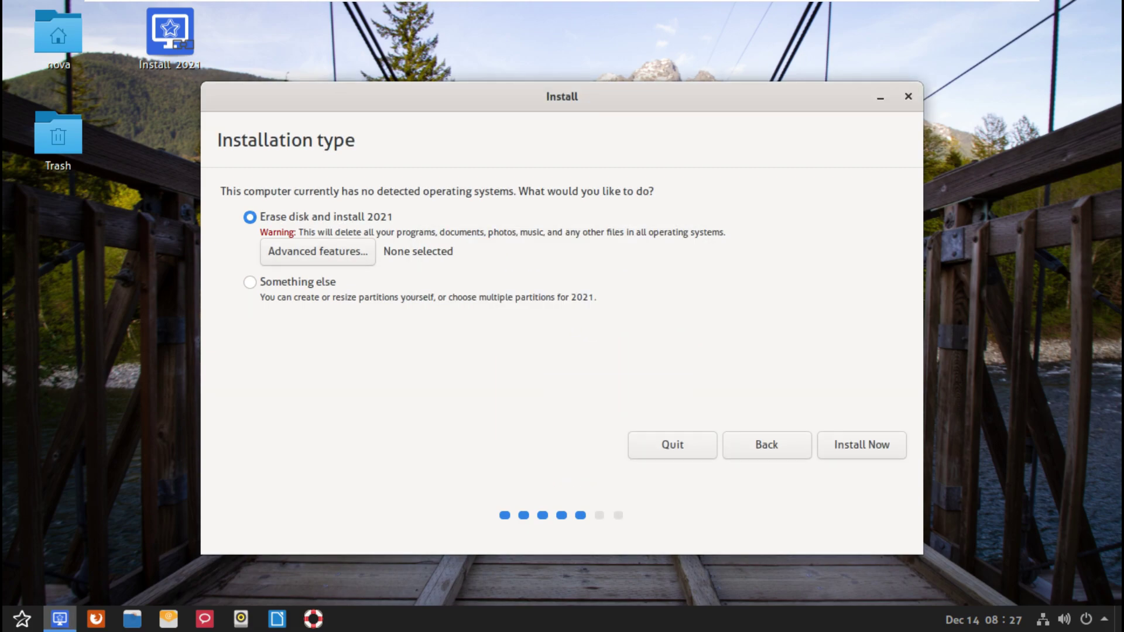
{"action": "left_click", "coordinate": [673, 444]}
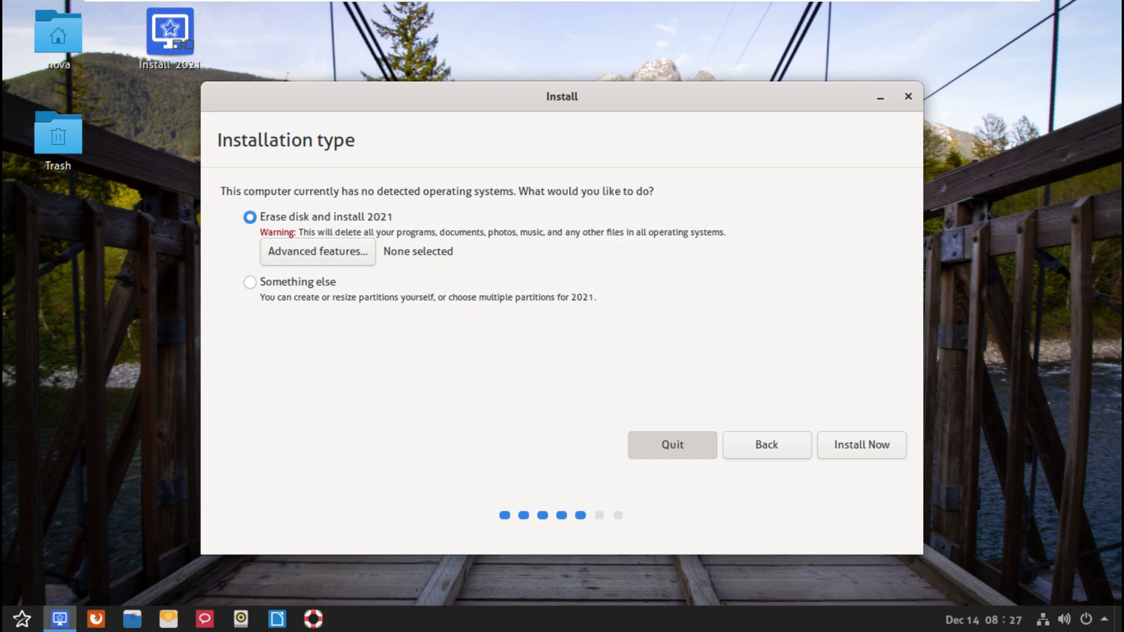
{"action": "left_click", "coordinate": [694, 345]}
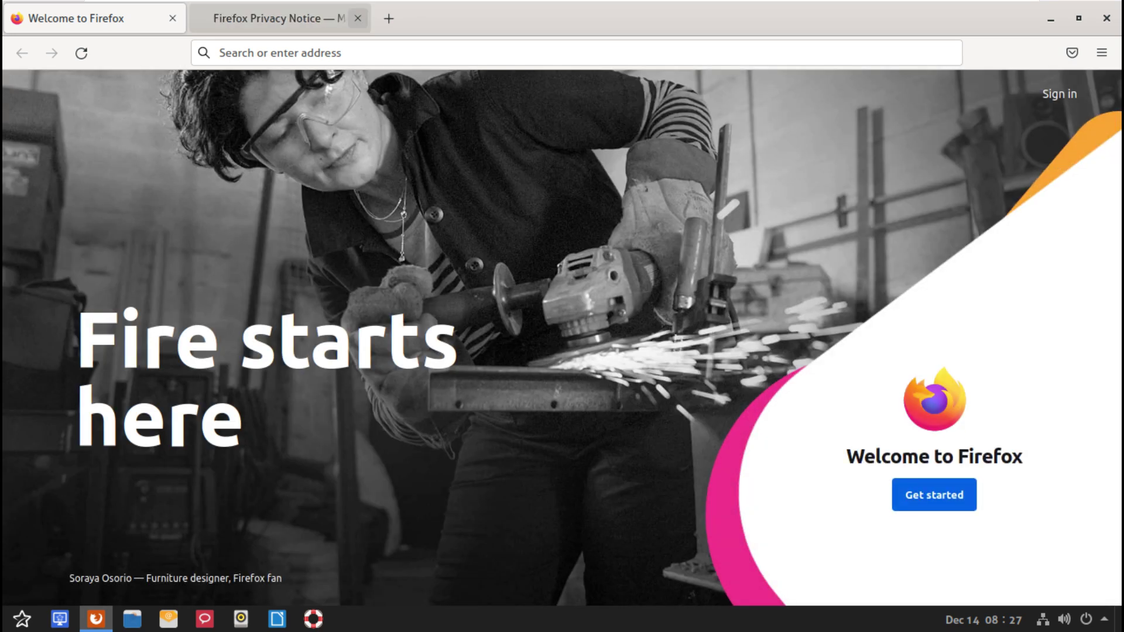
Close the Privacy Notice tab and check Firefox is version 94.0 (64-bit) in About Firefox.
{"action": "left_click", "coordinate": [358, 18]}
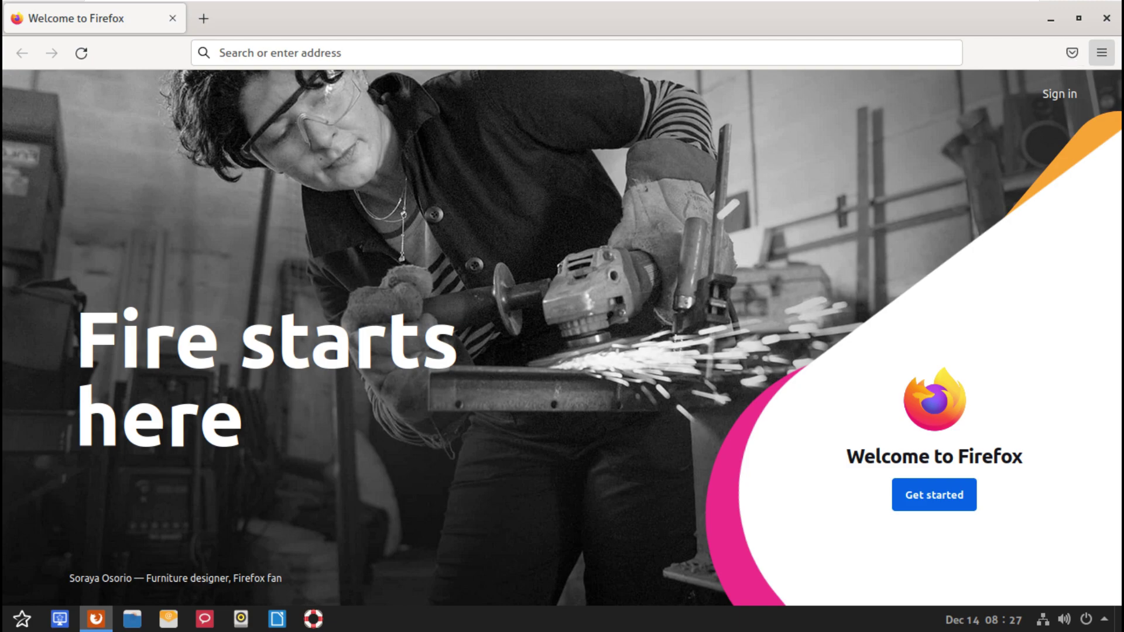
{"action": "left_click", "coordinate": [1102, 53]}
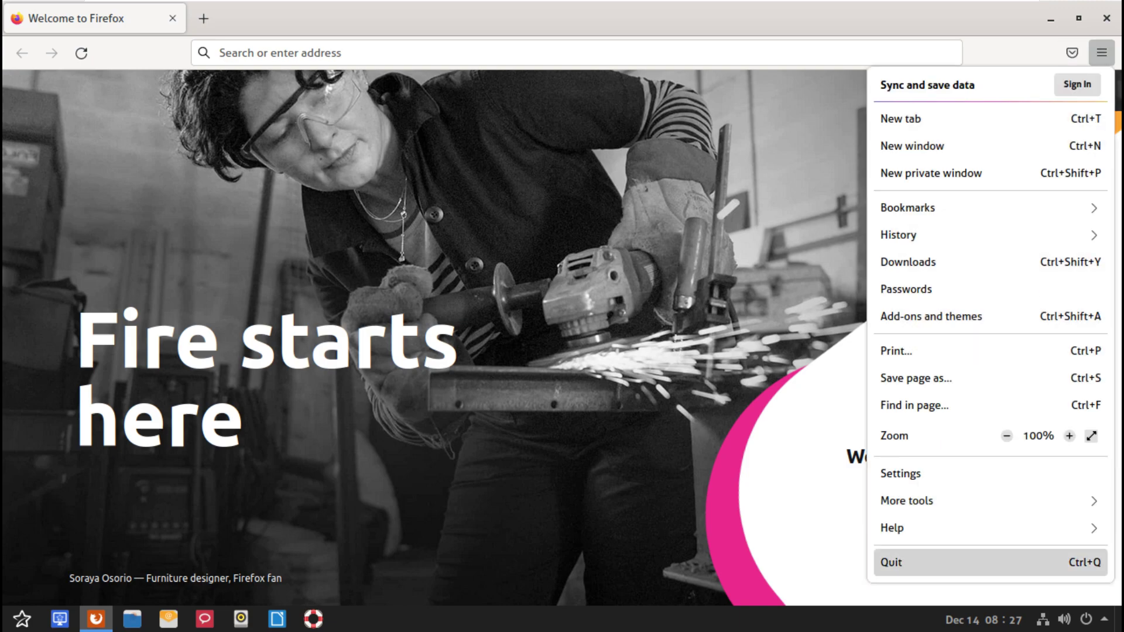
{"action": "left_click", "coordinate": [989, 529]}
{"action": "key", "text": "Return"}
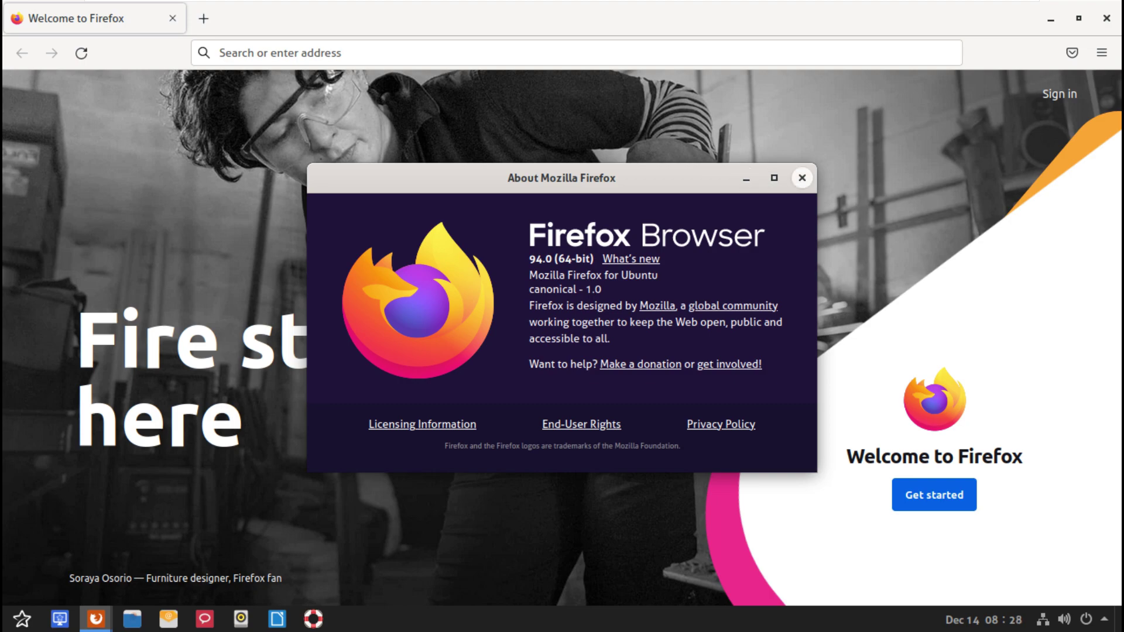
{"action": "left_click", "coordinate": [802, 178]}
Search the web for 'nova linux' and look through the results.
{"action": "left_click", "coordinate": [615, 53]}
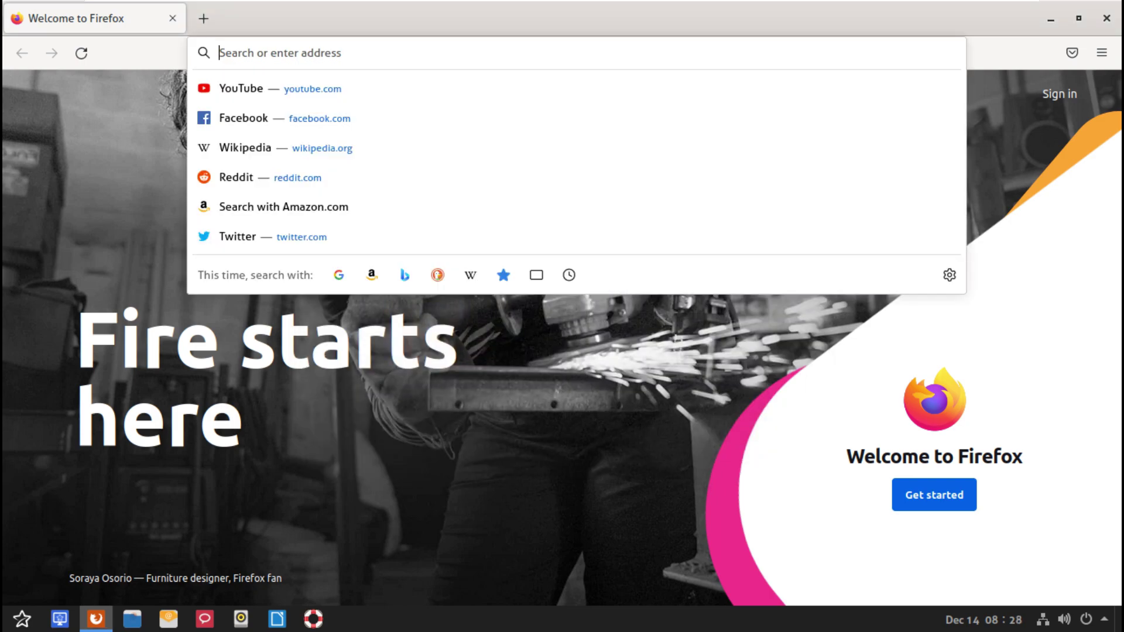
{"action": "type", "text": "nova"}
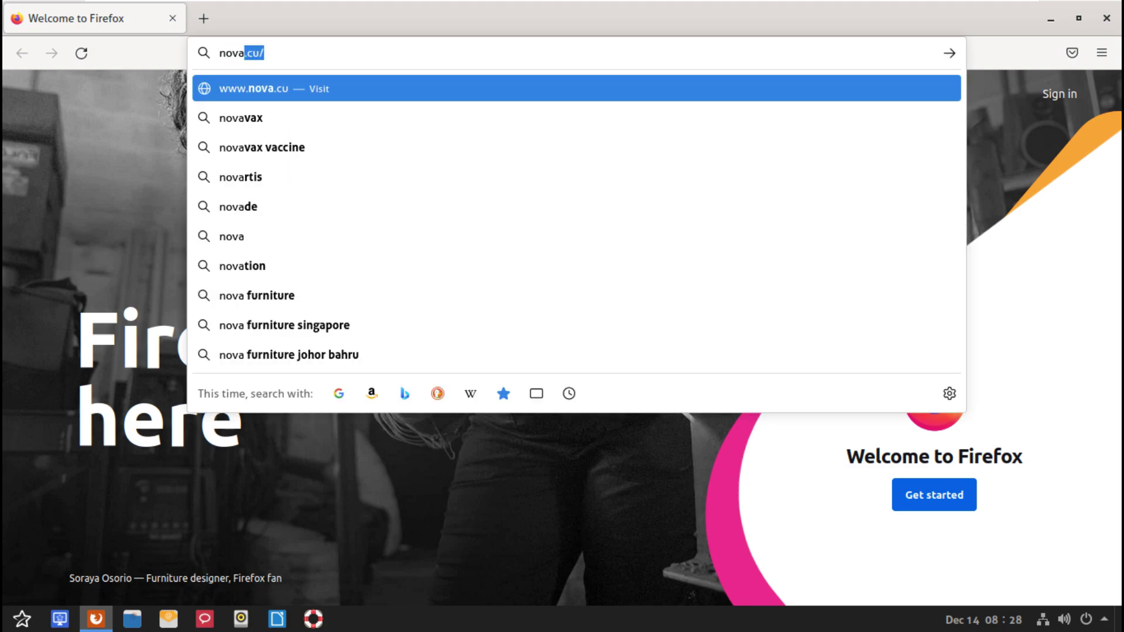
{"action": "type", "text": " linux"}
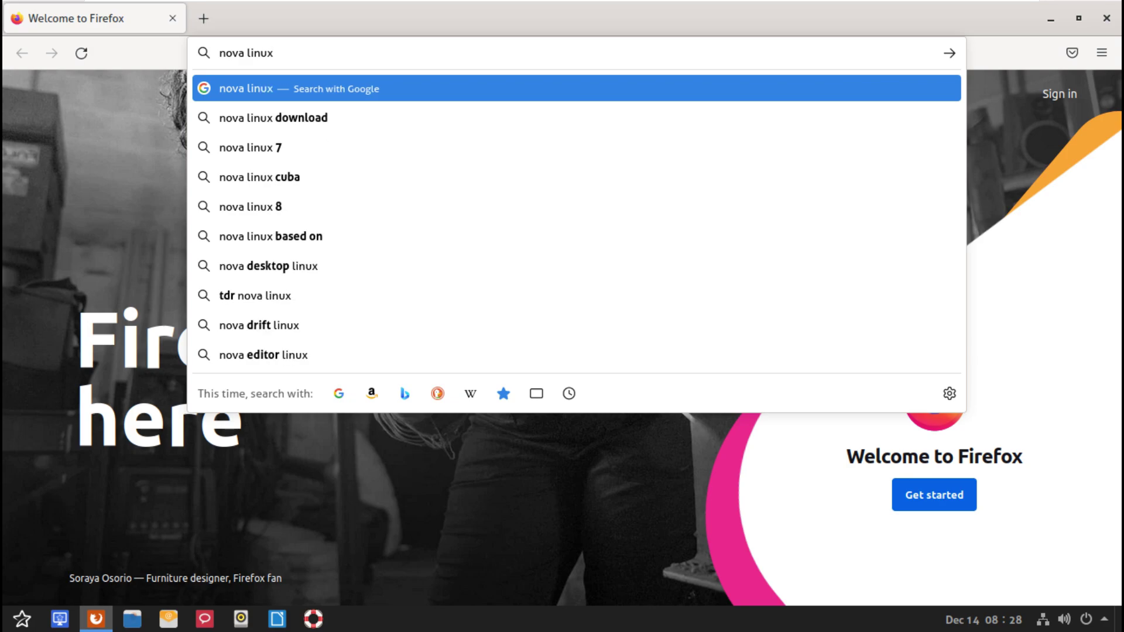
{"action": "key", "text": "Return"}
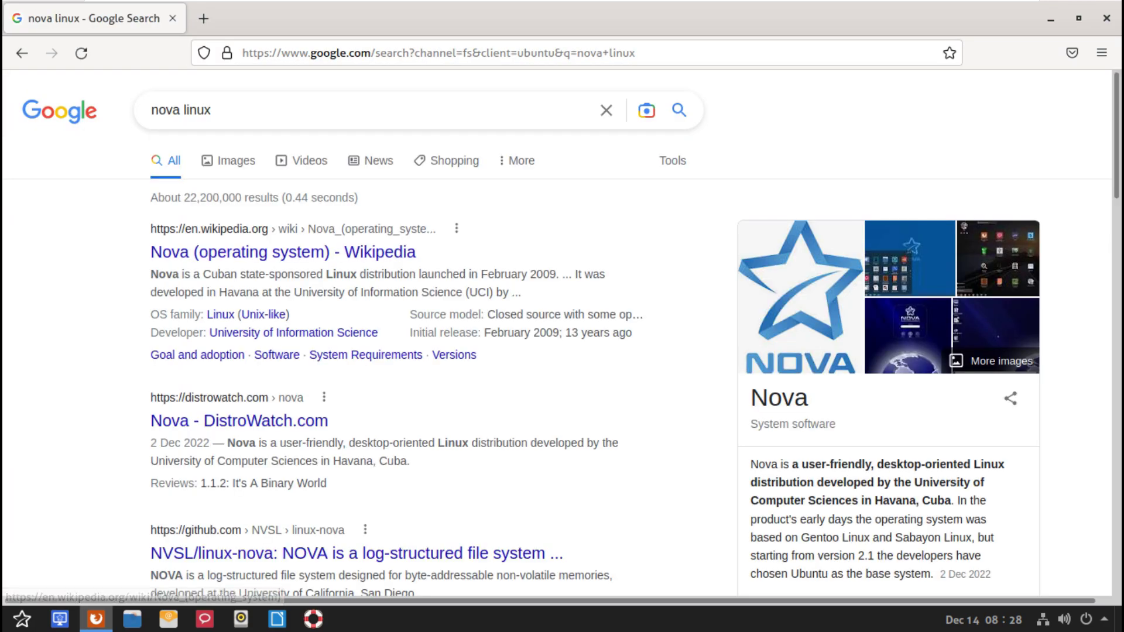
{"action": "scroll", "coordinate": [410, 328], "scroll_direction": "down", "scroll_amount": 3}
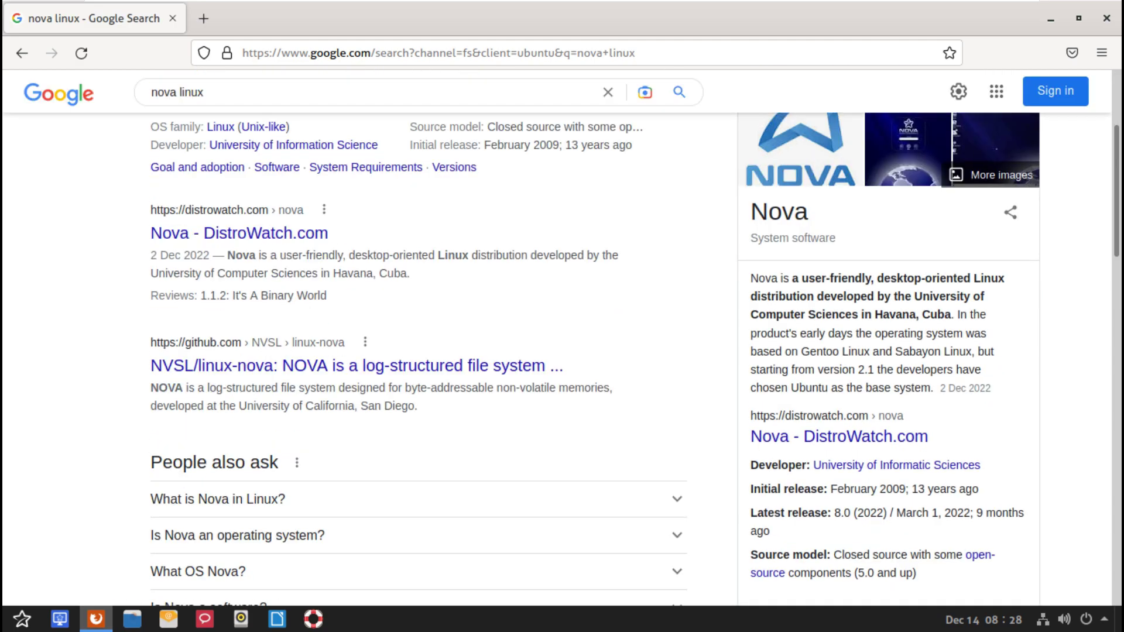
{"action": "scroll", "coordinate": [409, 328], "scroll_direction": "down", "scroll_amount": 3}
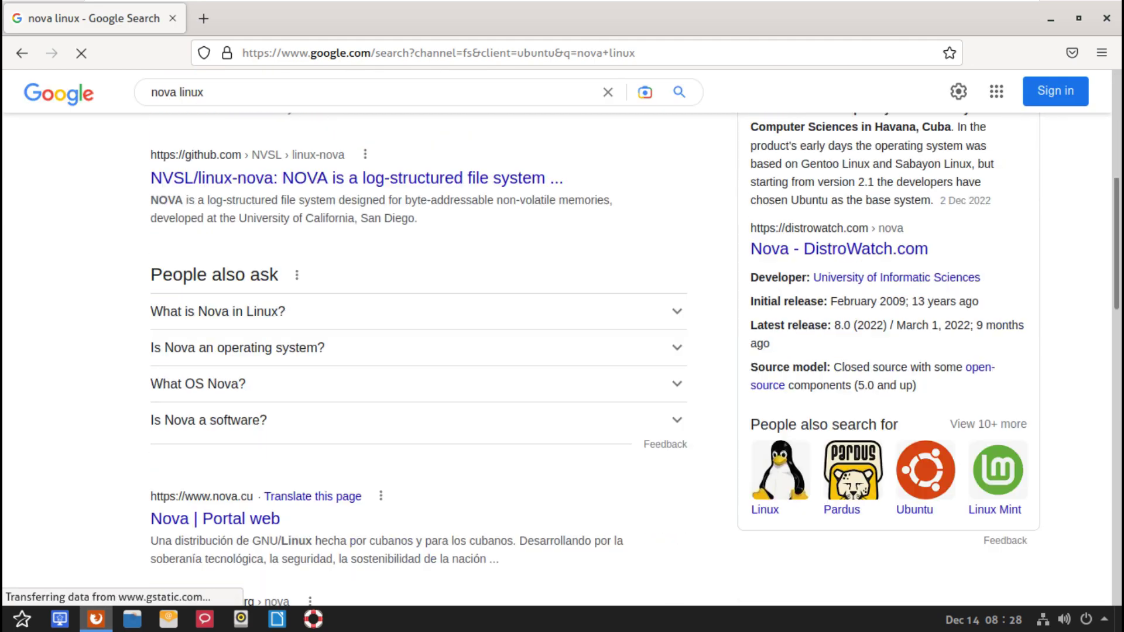
{"action": "scroll", "coordinate": [410, 328], "scroll_direction": "down", "scroll_amount": 3}
{"action": "scroll", "coordinate": [410, 327], "scroll_direction": "up", "scroll_amount": 3}
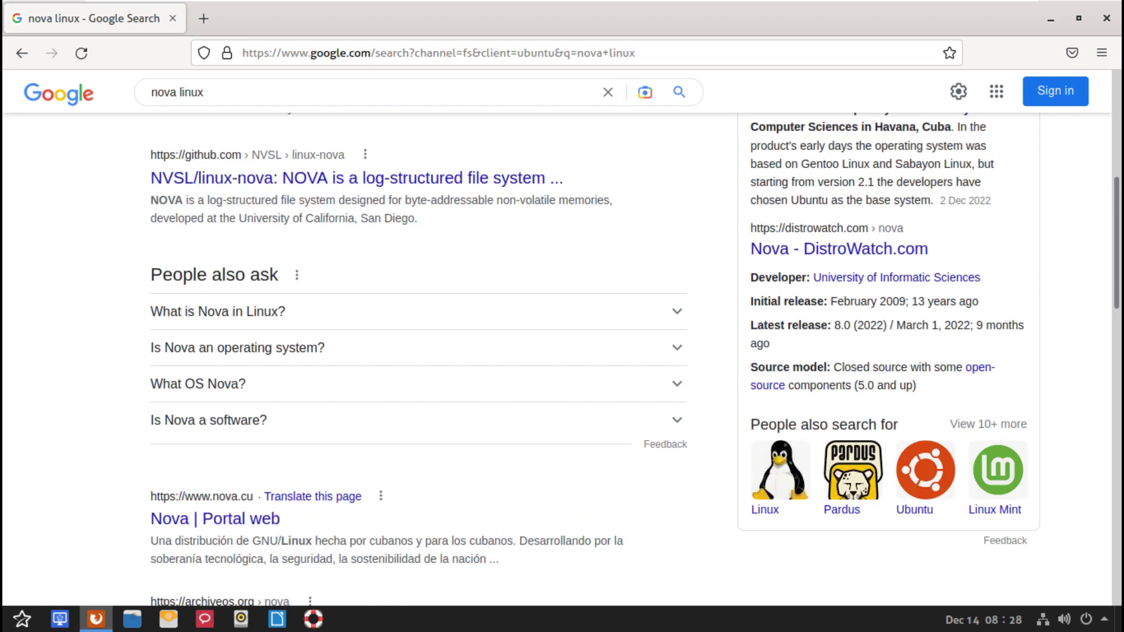
{"action": "scroll", "coordinate": [410, 328], "scroll_direction": "up", "scroll_amount": 2}
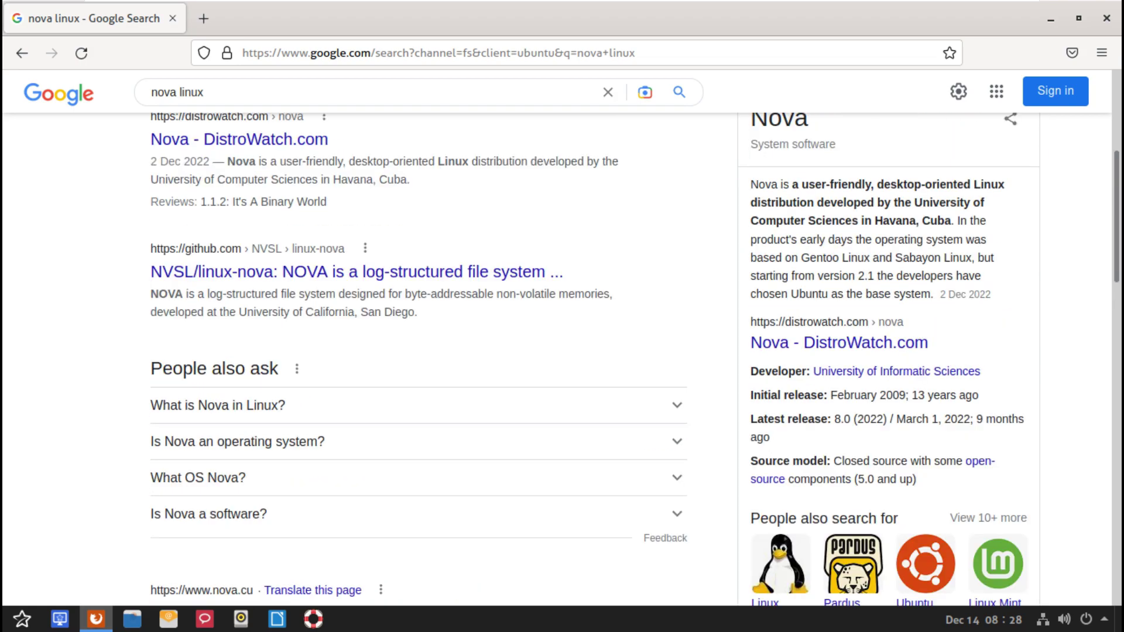
{"action": "scroll", "coordinate": [410, 327], "scroll_direction": "up", "scroll_amount": 4}
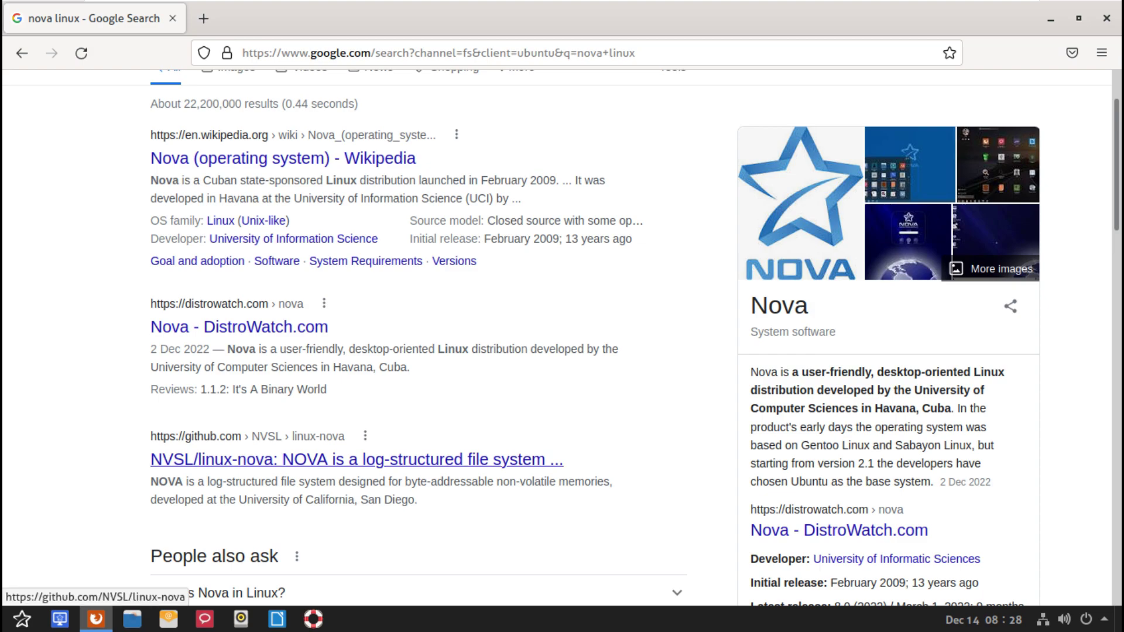
View the NVSL/linux-nova GitHub result, go back, then open the Nova DistroWatch entry.
{"action": "left_click", "coordinate": [352, 460]}
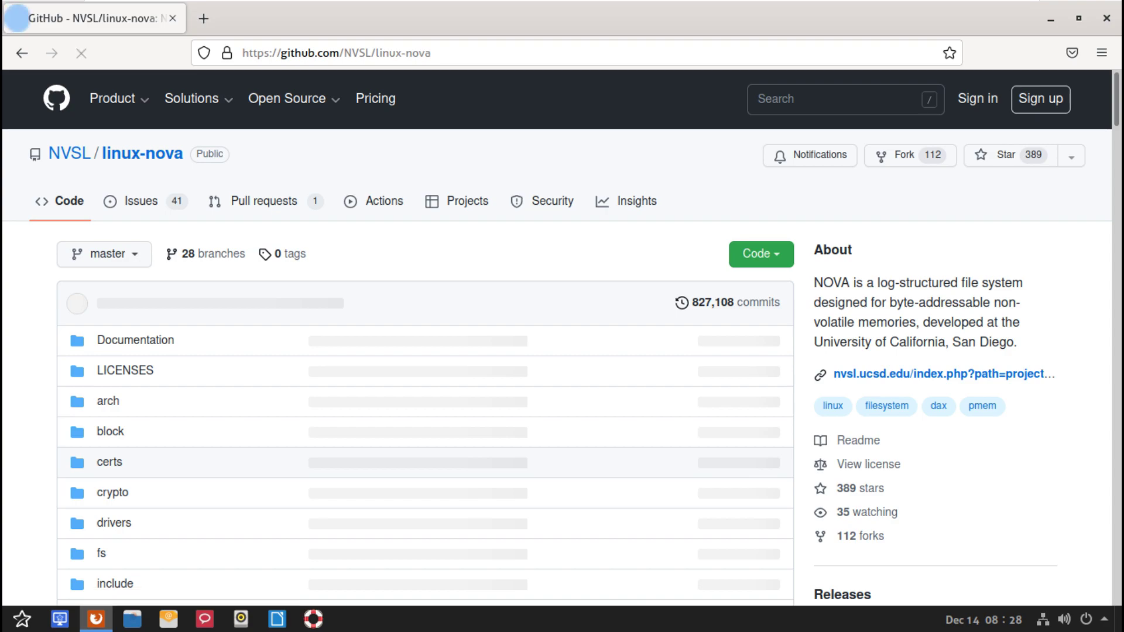
{"action": "left_click", "coordinate": [22, 53]}
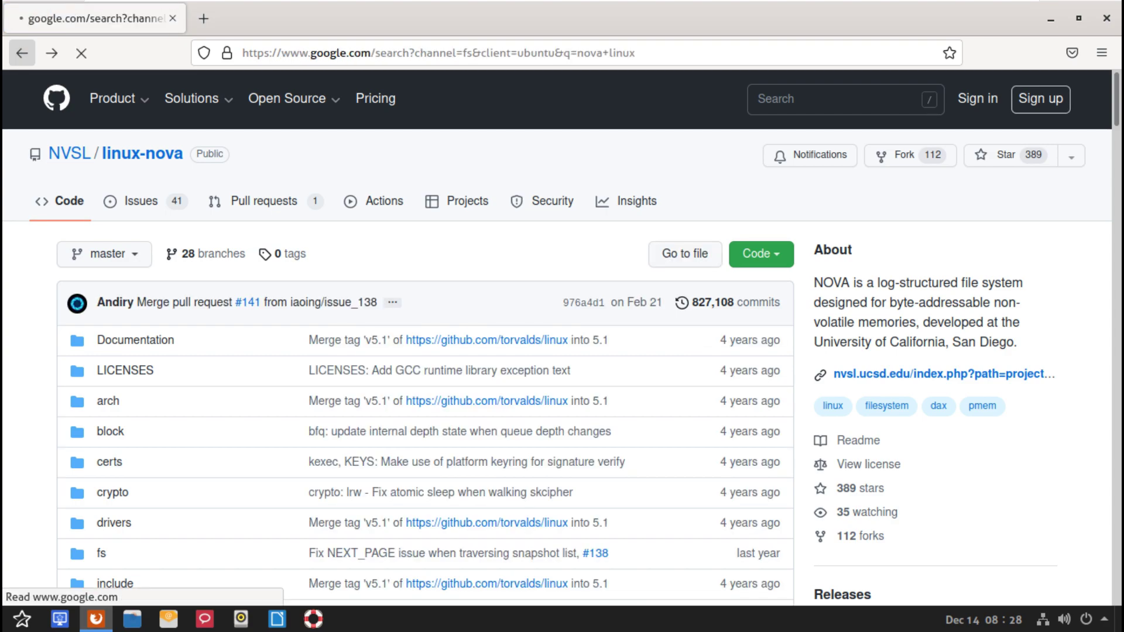
{"action": "scroll", "coordinate": [556, 334], "scroll_direction": "up", "scroll_amount": 2}
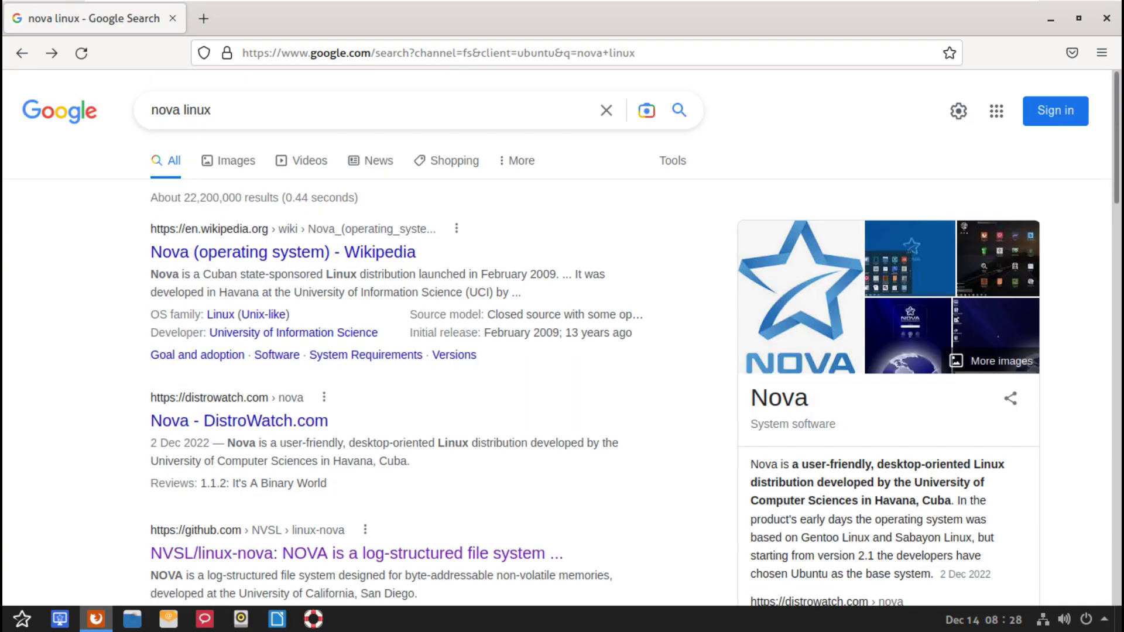
{"action": "left_click", "coordinate": [240, 421]}
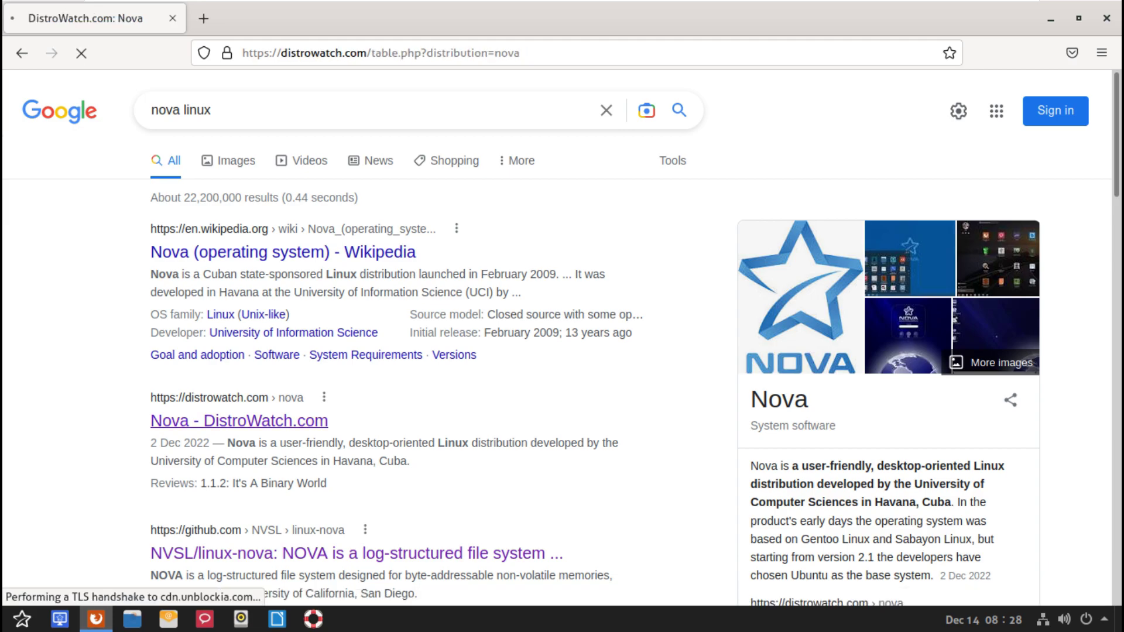
{"action": "scroll", "coordinate": [238, 351], "scroll_direction": "down", "scroll_amount": 5}
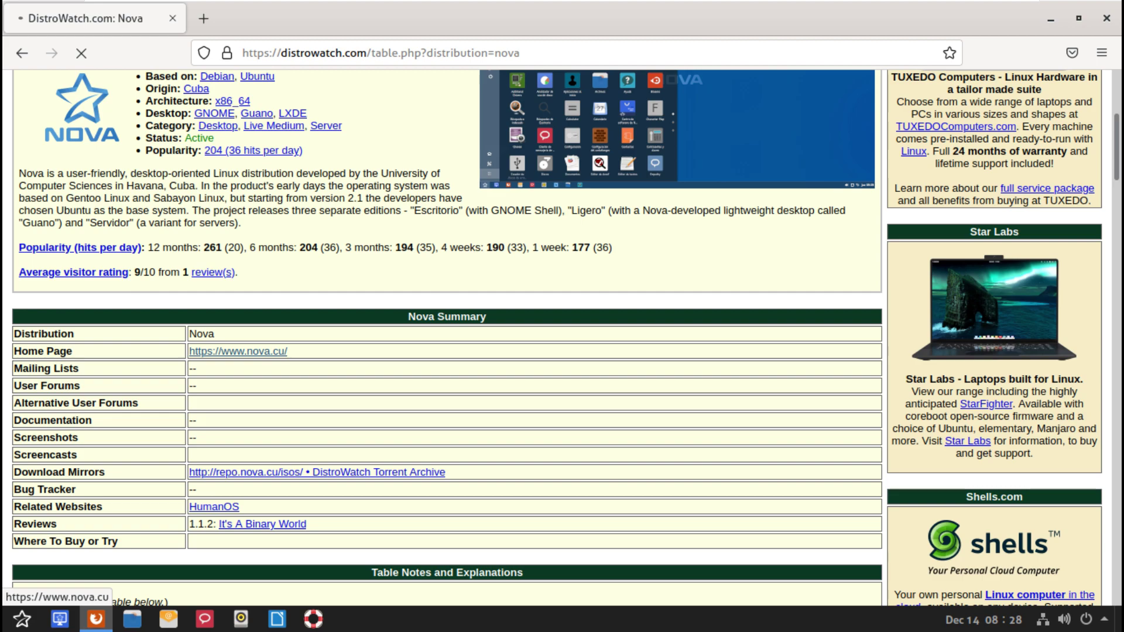
{"action": "left_click", "coordinate": [238, 351]}
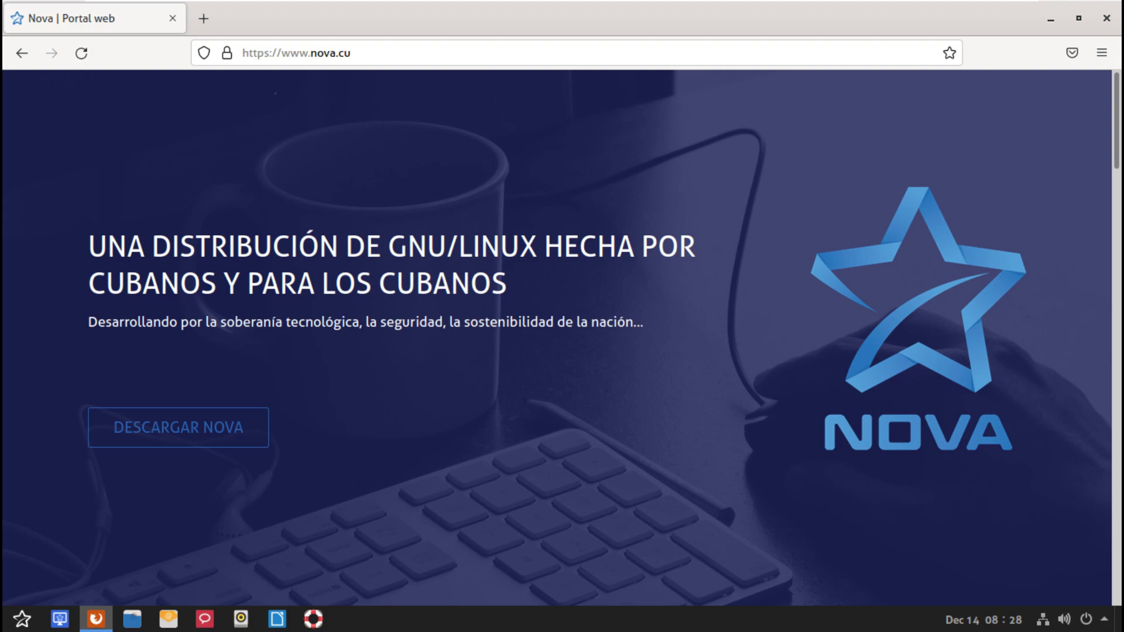
{"action": "scroll", "coordinate": [558, 338], "scroll_direction": "down", "scroll_amount": 9}
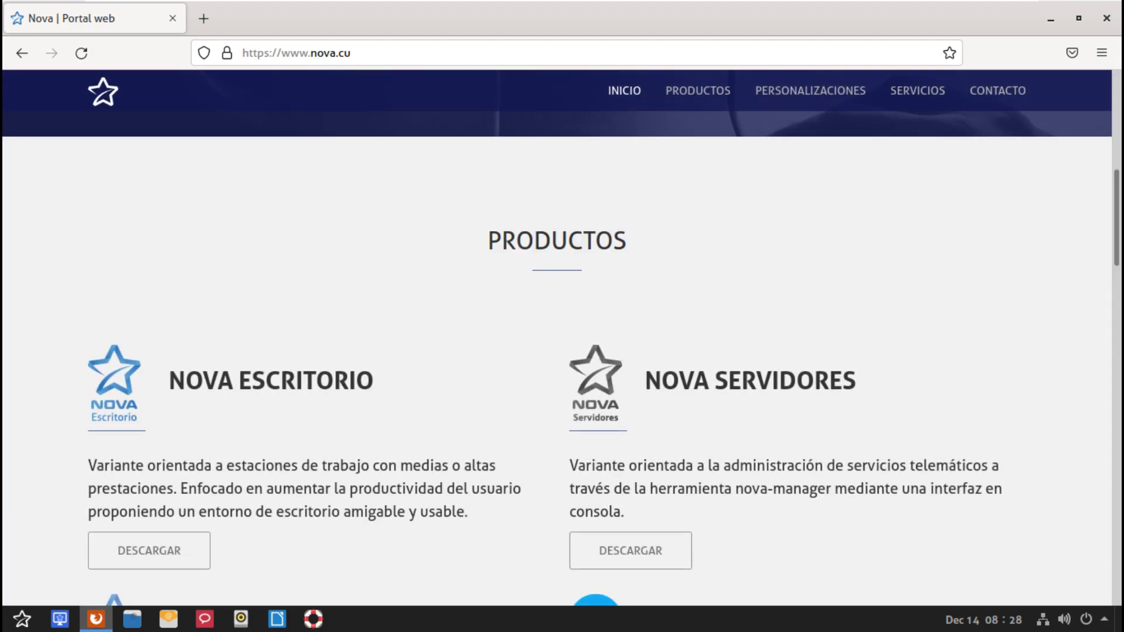
{"action": "scroll", "coordinate": [556, 337], "scroll_direction": "down", "scroll_amount": 6}
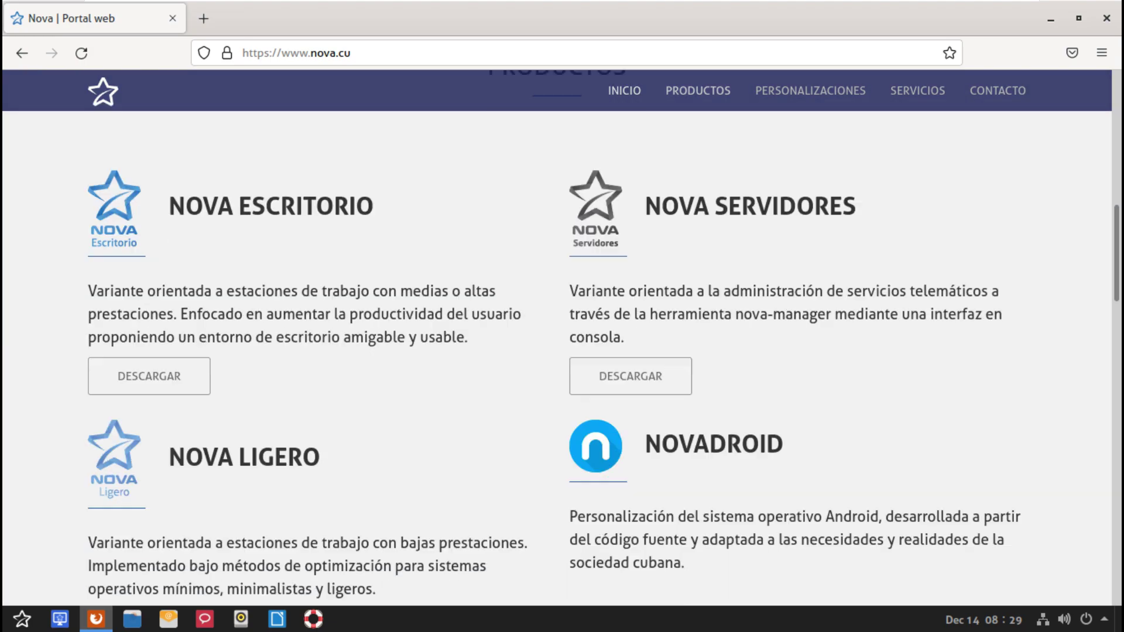
{"action": "scroll", "coordinate": [557, 338], "scroll_direction": "down", "scroll_amount": 10}
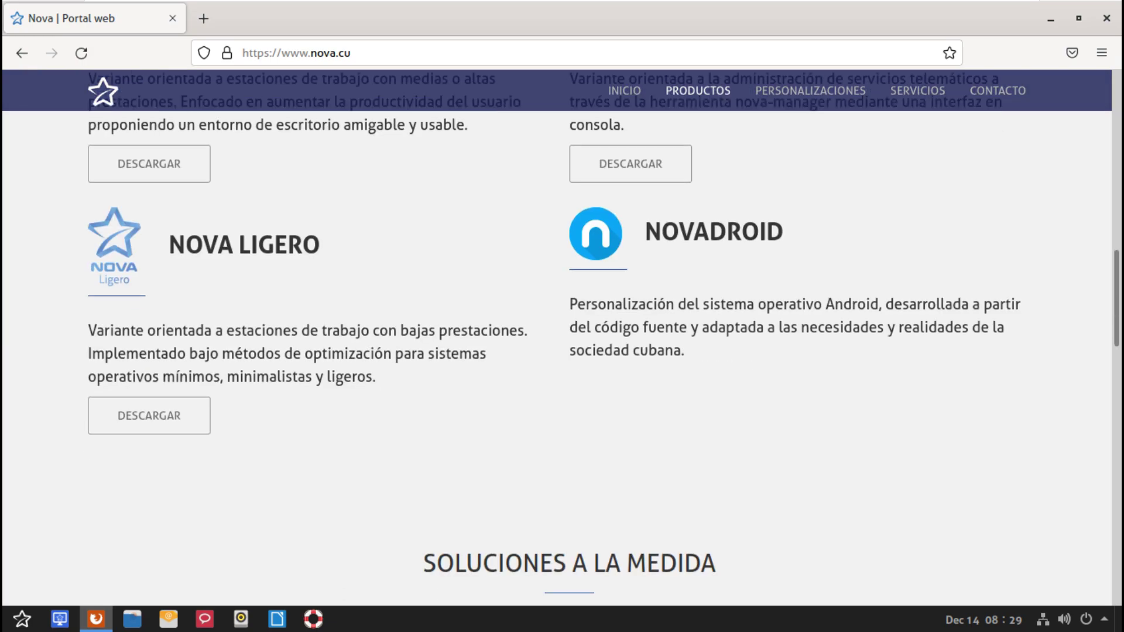
{"action": "scroll", "coordinate": [556, 337], "scroll_direction": "up", "scroll_amount": 15}
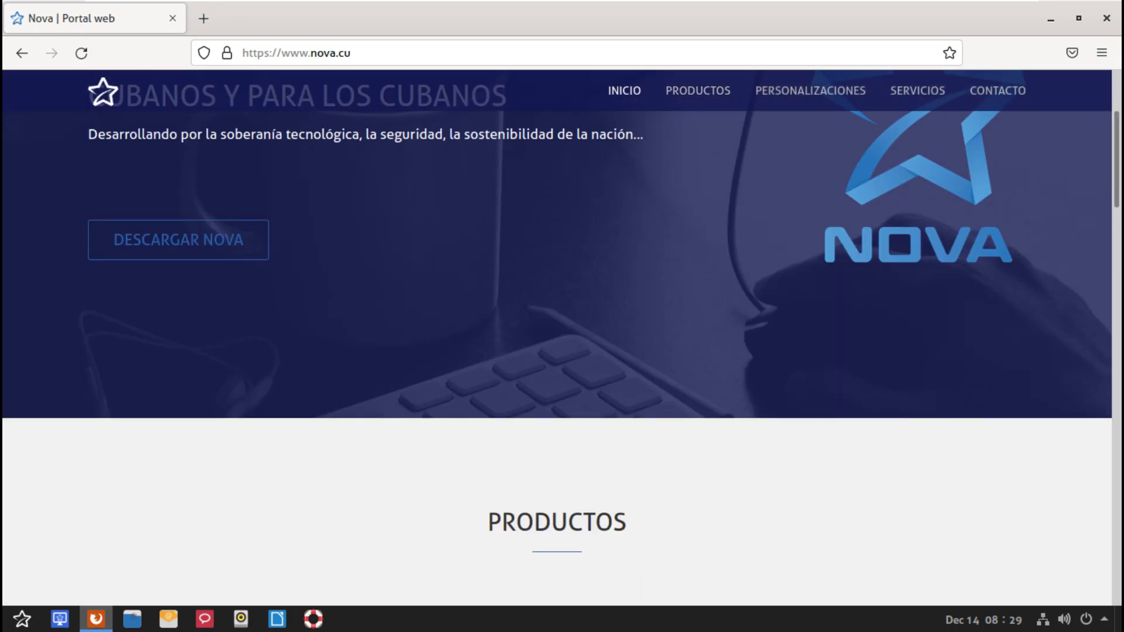
Save nova-escritorio-8.0-amd64.iso and allow the download despite the security warning.
{"action": "left_click", "coordinate": [178, 239]}
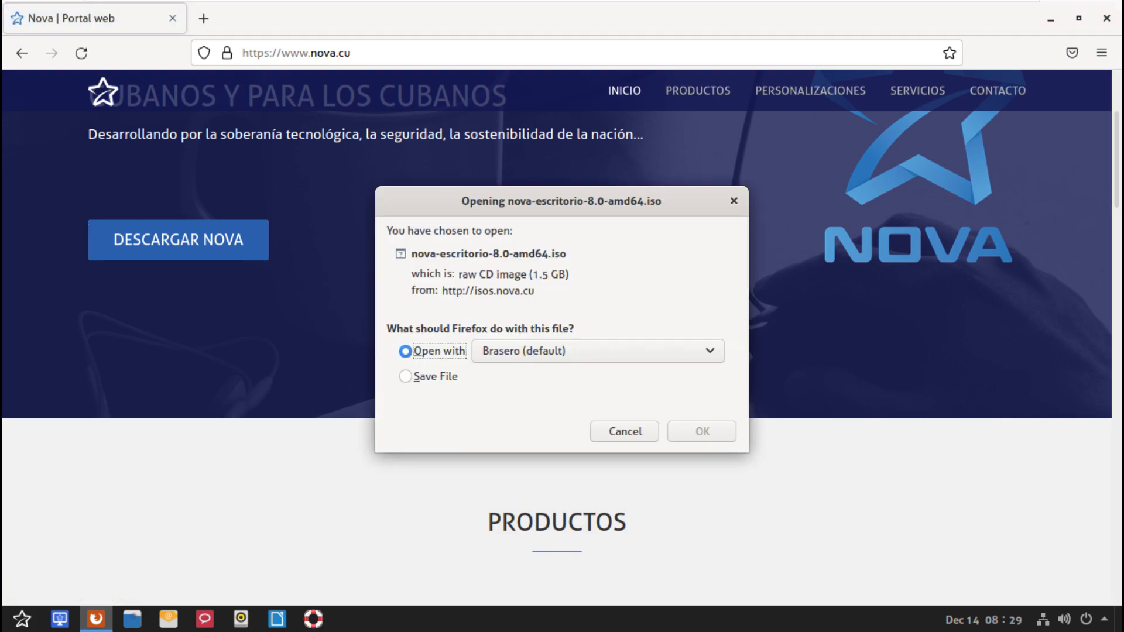
{"action": "left_click", "coordinate": [428, 376]}
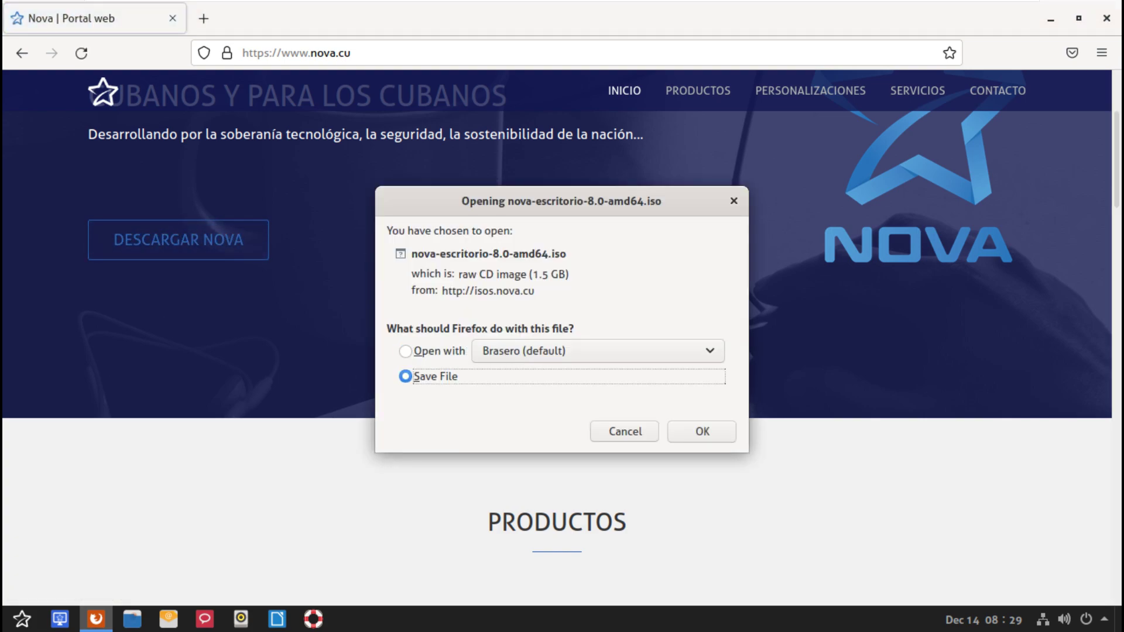
{"action": "triple_click", "coordinate": [521, 274]}
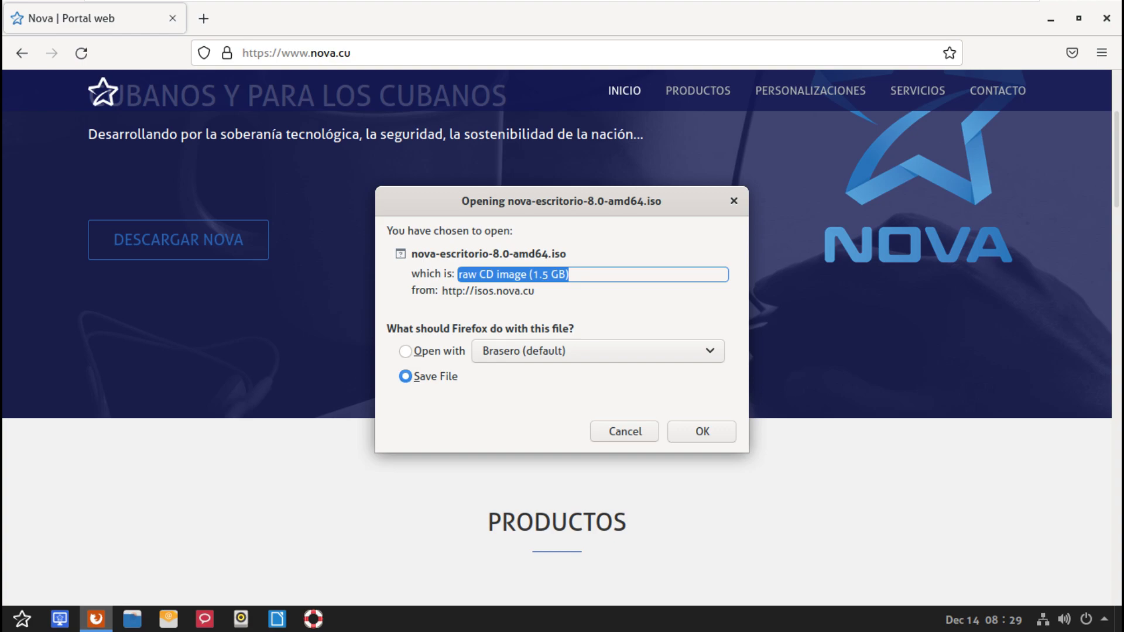
{"action": "key", "text": "Return"}
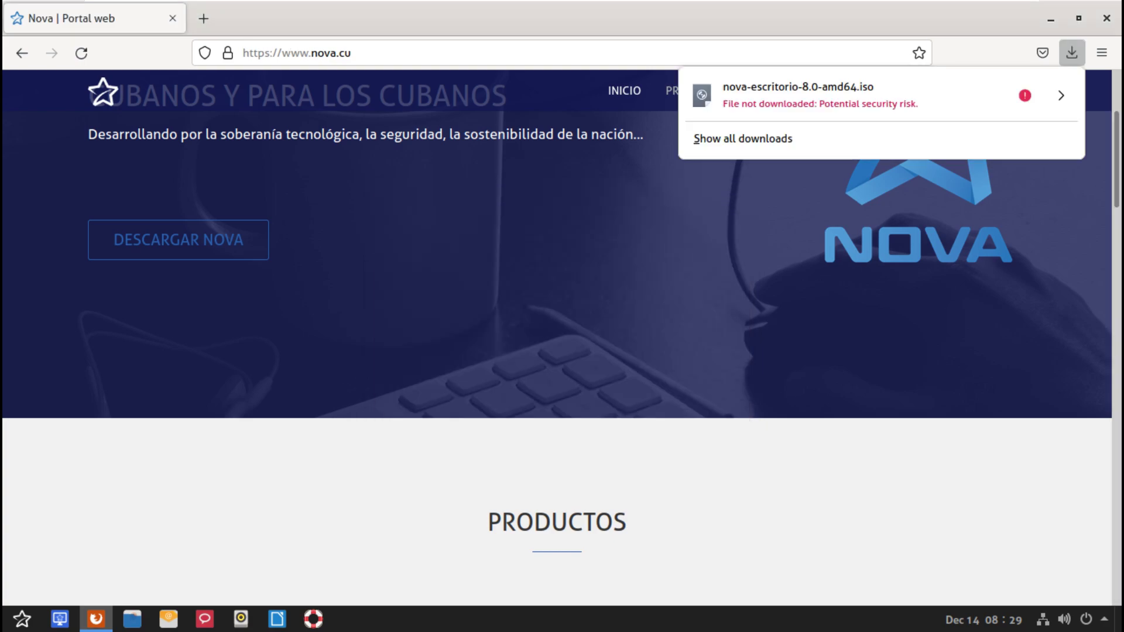
{"action": "left_click", "coordinate": [882, 95]}
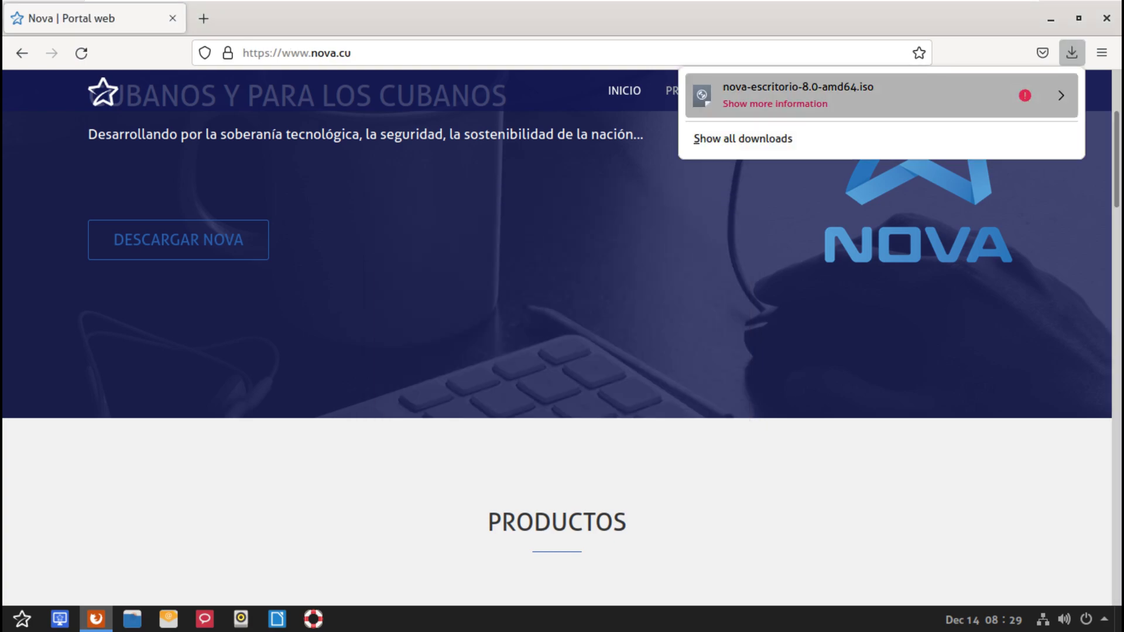
{"action": "key", "text": "Tab"}
{"action": "key", "text": "Return"}
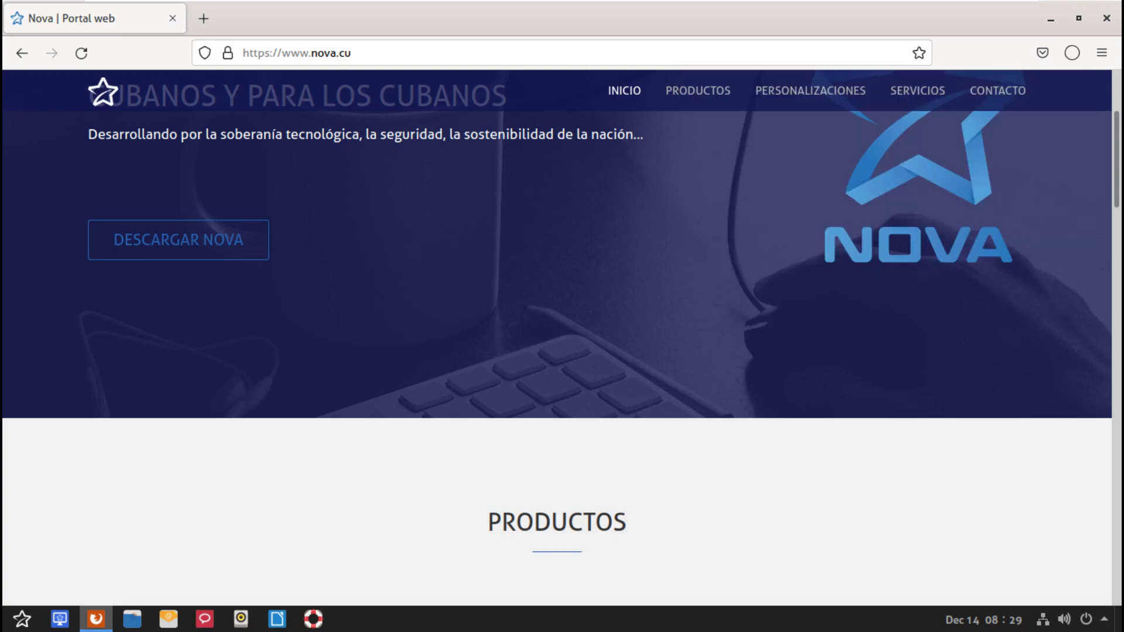
Cancel the nova-escritorio ISO download and open a new blank tab.
{"action": "left_click", "coordinate": [1072, 52]}
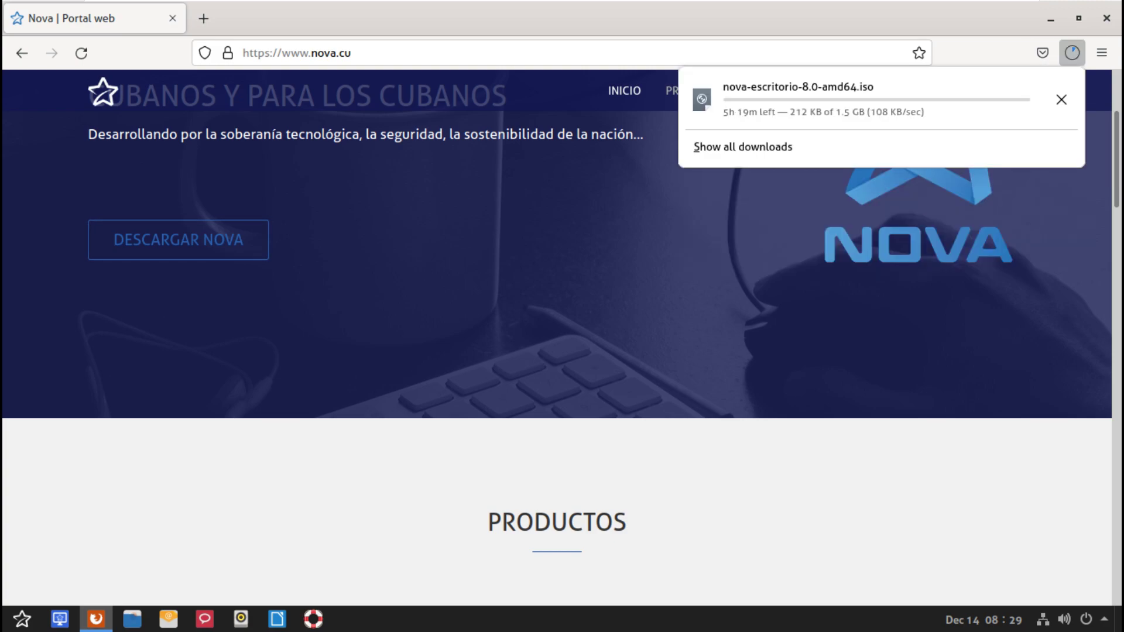
{"action": "key", "text": "Tab"}
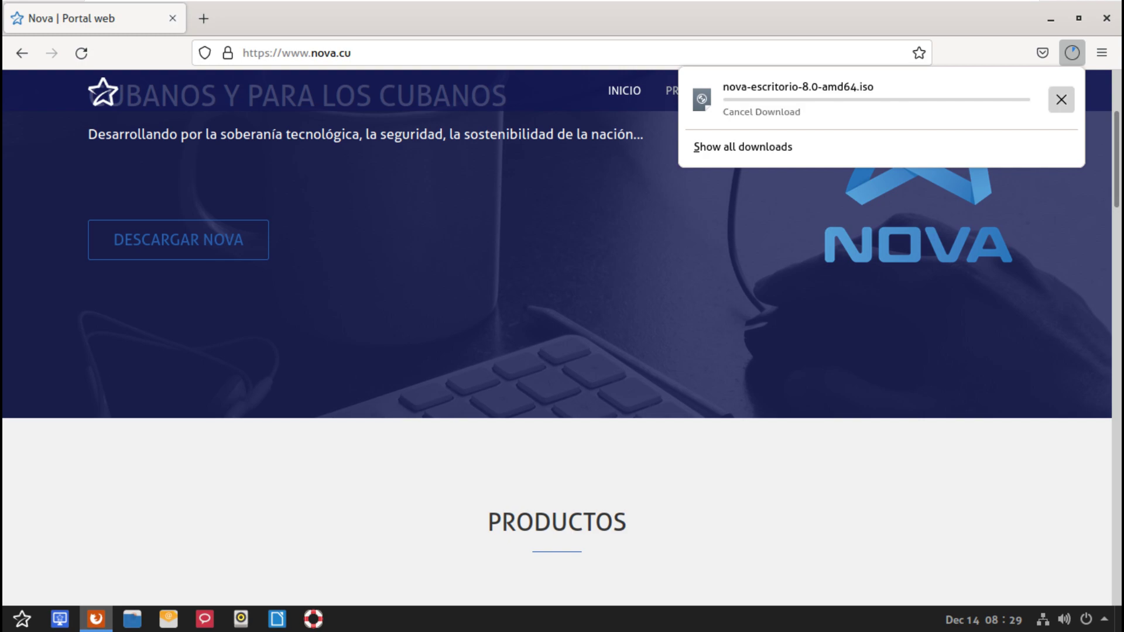
{"action": "left_click", "coordinate": [1061, 99]}
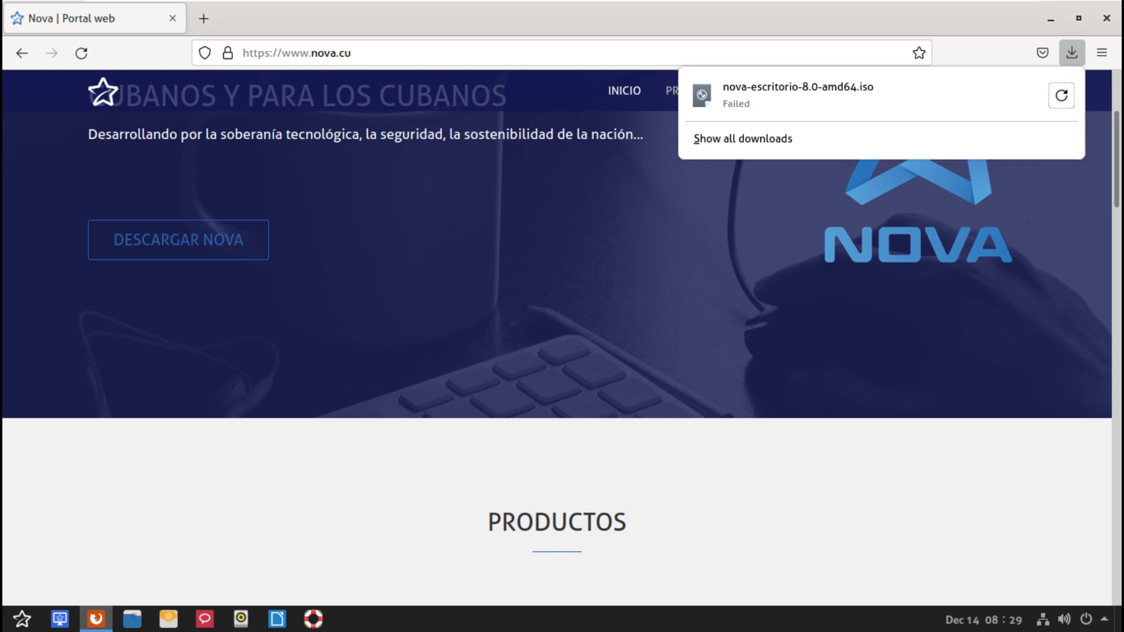
{"action": "key", "text": "Escape"}
{"action": "key", "text": "ctrl+t"}
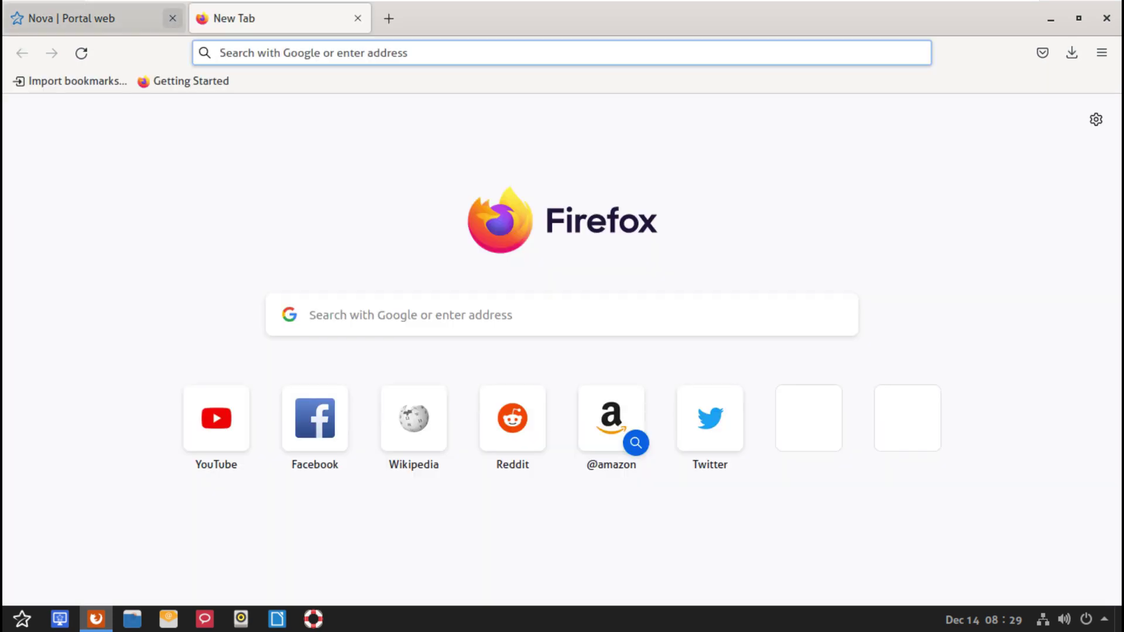
Close the Nova Portal tab and go to youtube.com/9to5linux.
{"action": "left_click", "coordinate": [173, 18]}
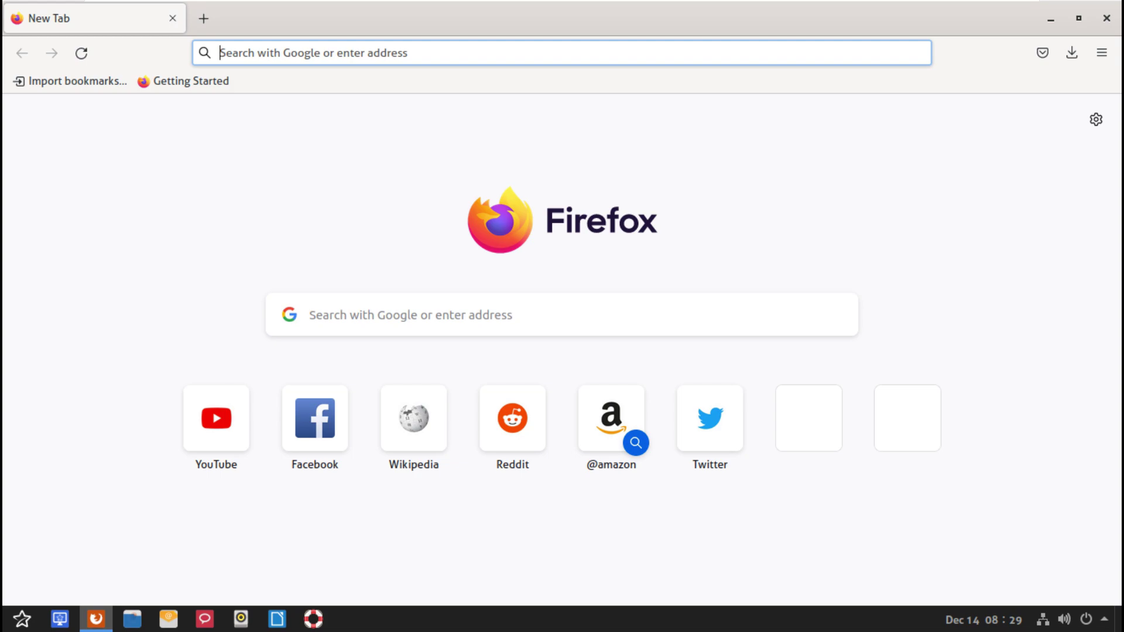
{"action": "left_click", "coordinate": [375, 52]}
{"action": "type", "text": "yo"}
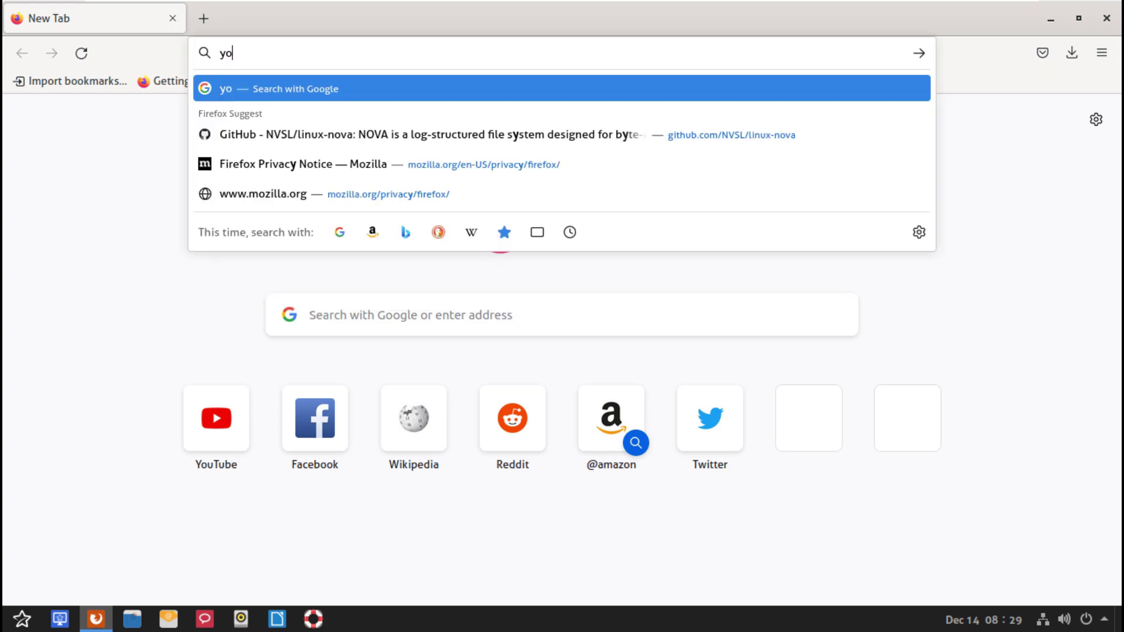
{"action": "type", "text": "utub"}
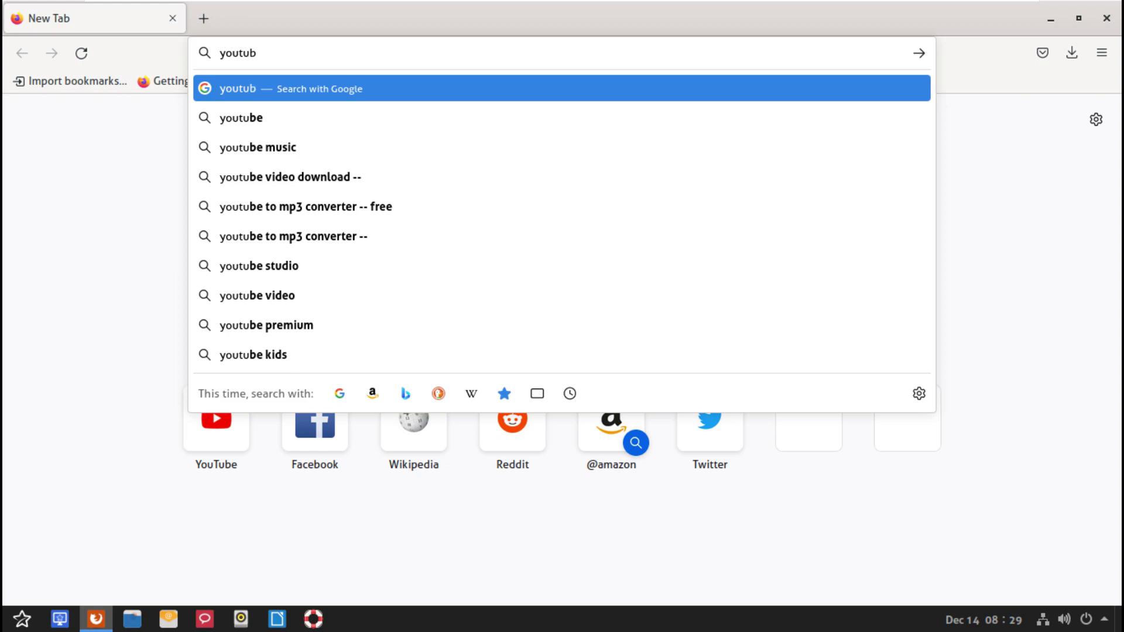
{"action": "type", "text": "e."}
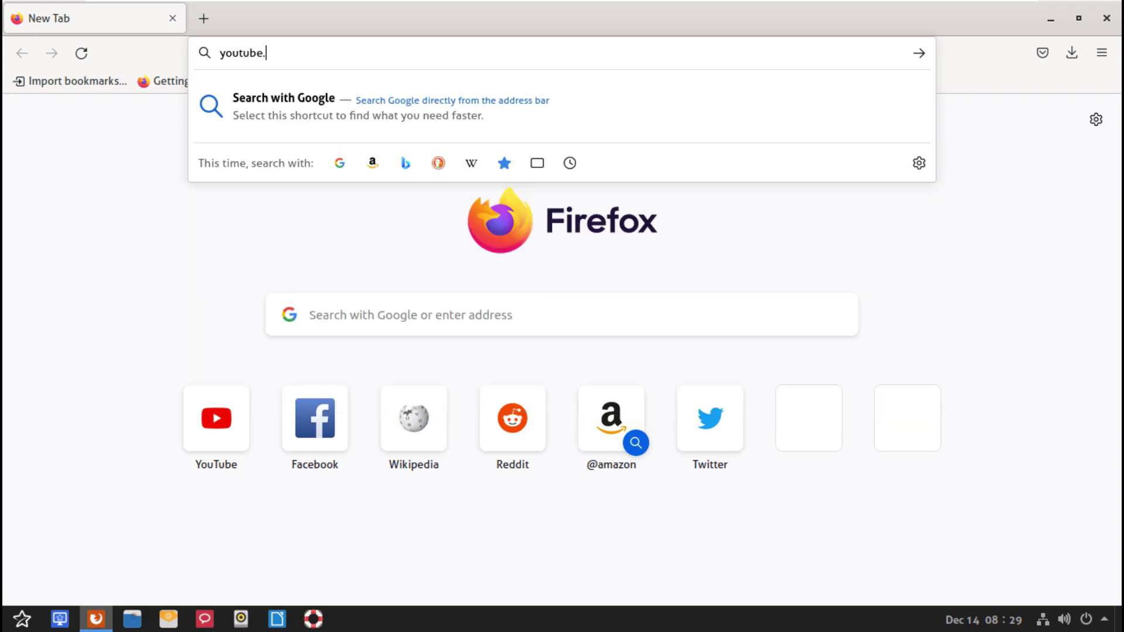
{"action": "type", "text": "com/"}
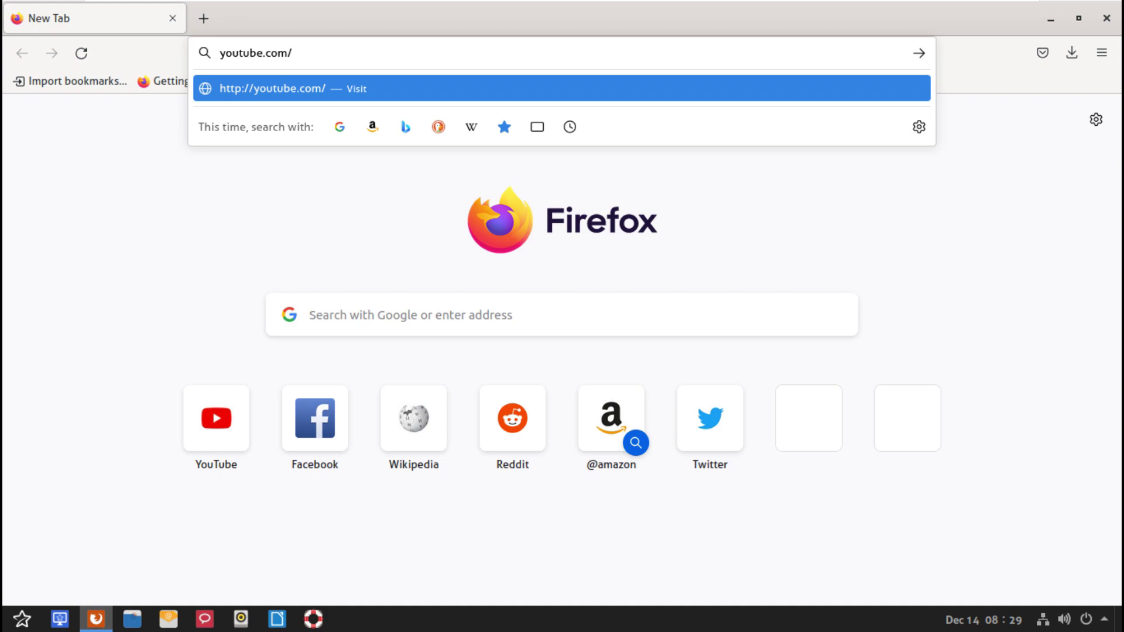
{"action": "type", "text": "9to5li"}
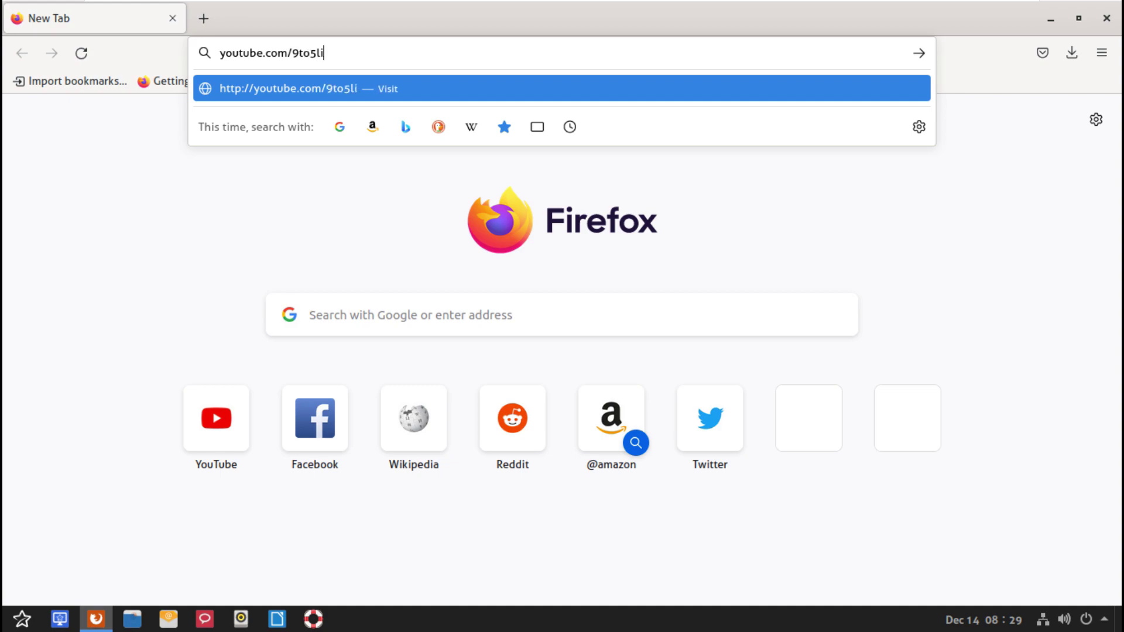
{"action": "type", "text": "nux"}
{"action": "key", "text": "Return"}
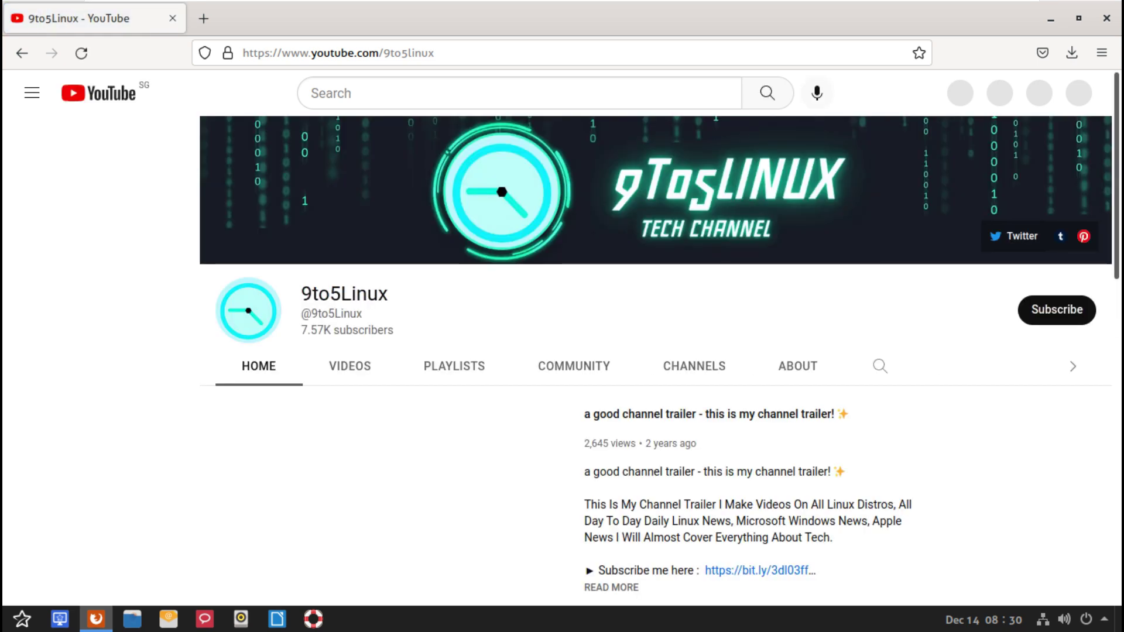
Try subscribing to 9to5Linux, then select its About description and weekly schedule.
{"action": "left_click", "coordinate": [1057, 309]}
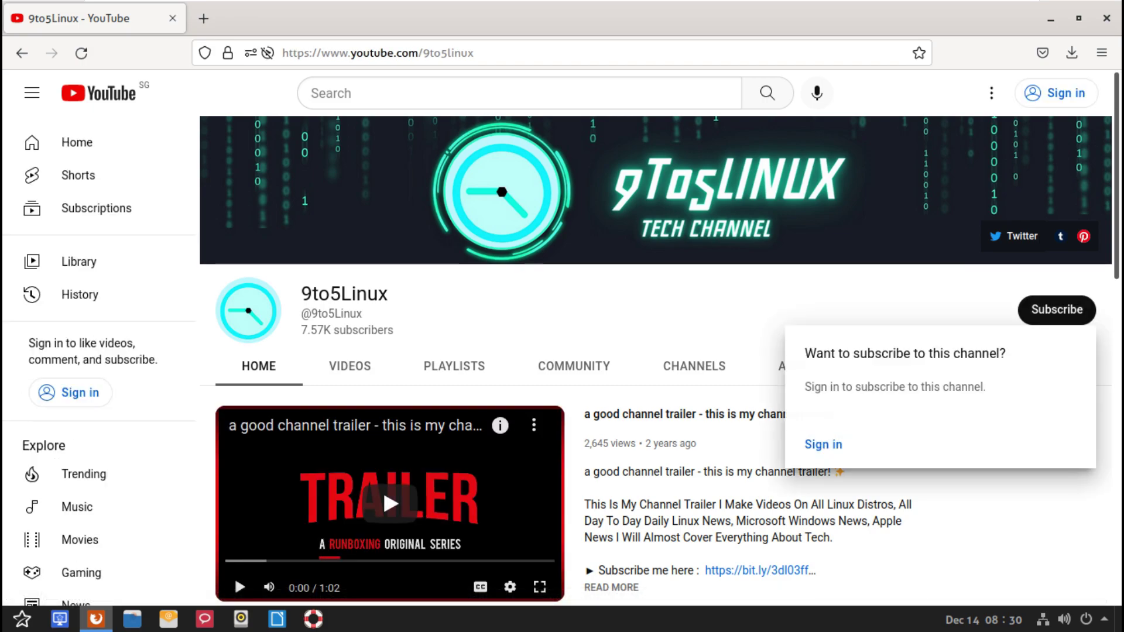
{"action": "key", "text": "Escape"}
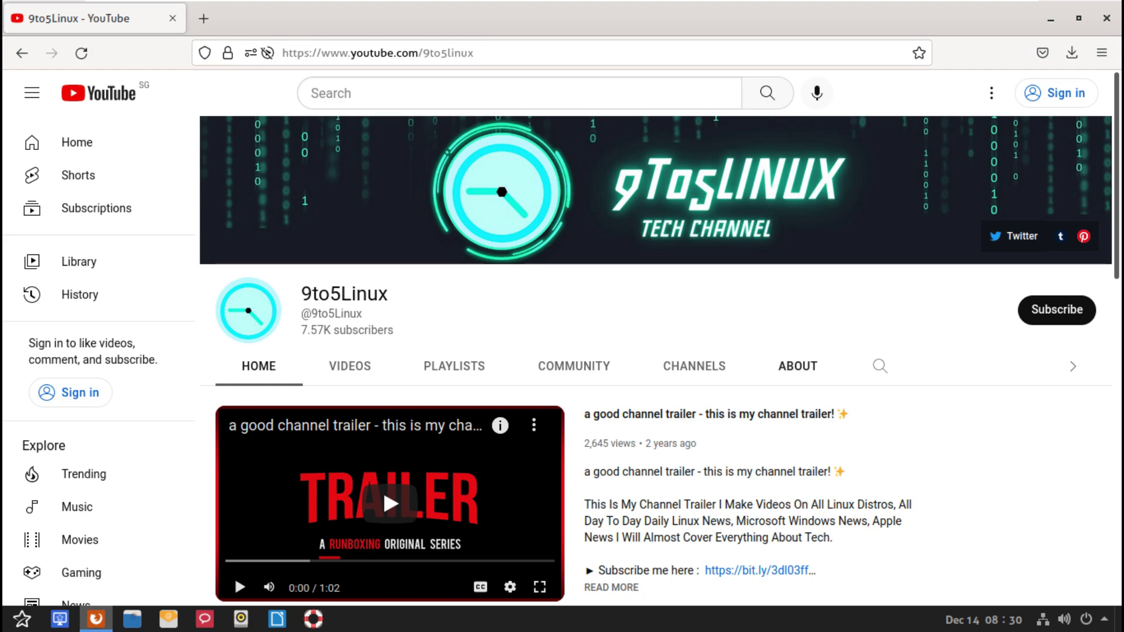
{"action": "left_click", "coordinate": [797, 366]}
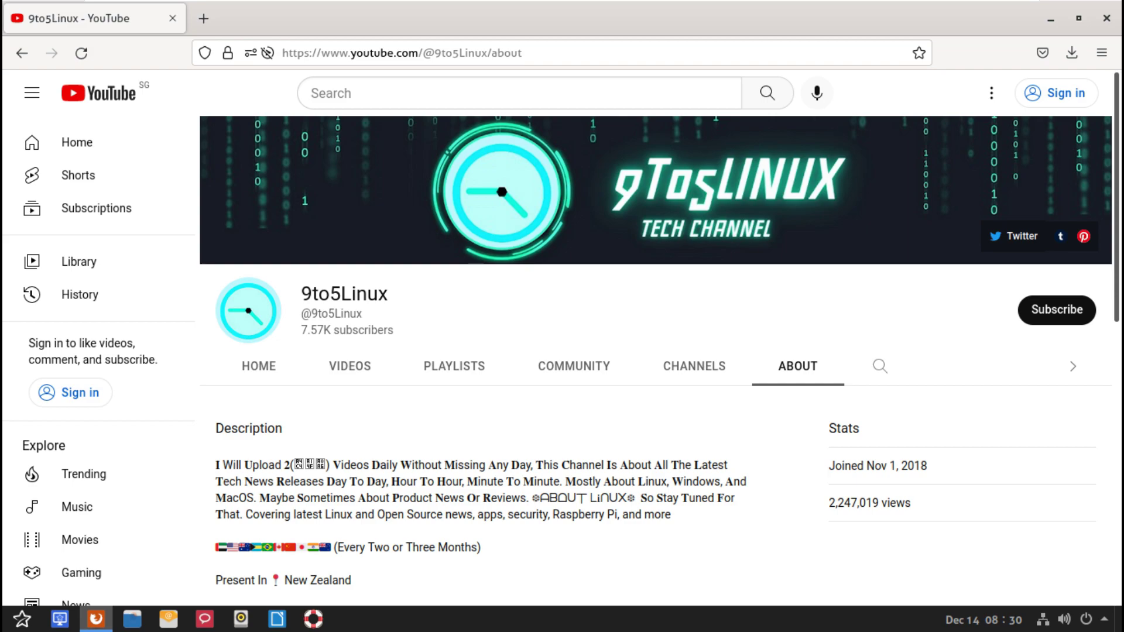
{"action": "left_click_drag", "start_coordinate": [536, 466], "coordinate": [216, 464]}
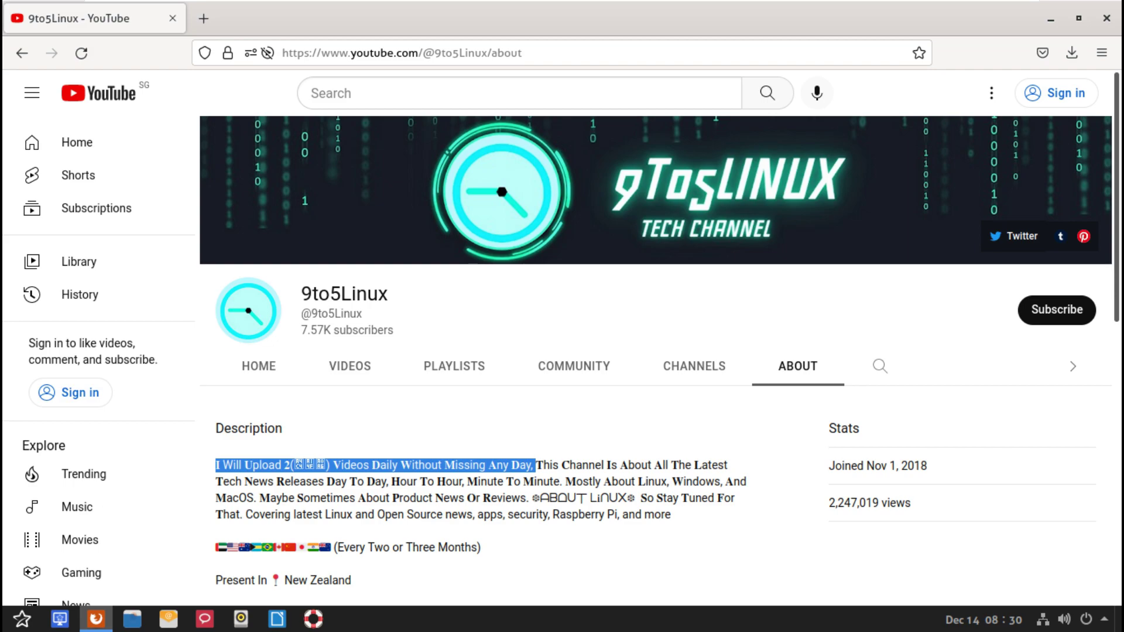
{"action": "scroll", "coordinate": [655, 351], "scroll_direction": "down", "scroll_amount": 5}
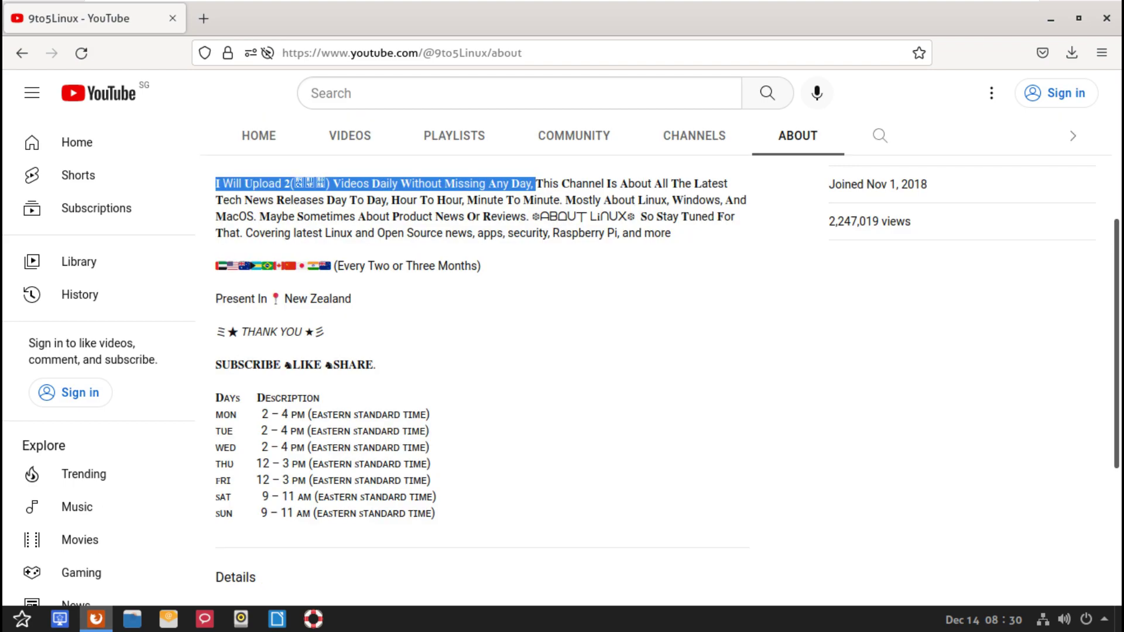
{"action": "left_click_drag", "start_coordinate": [222, 365], "coordinate": [435, 514]}
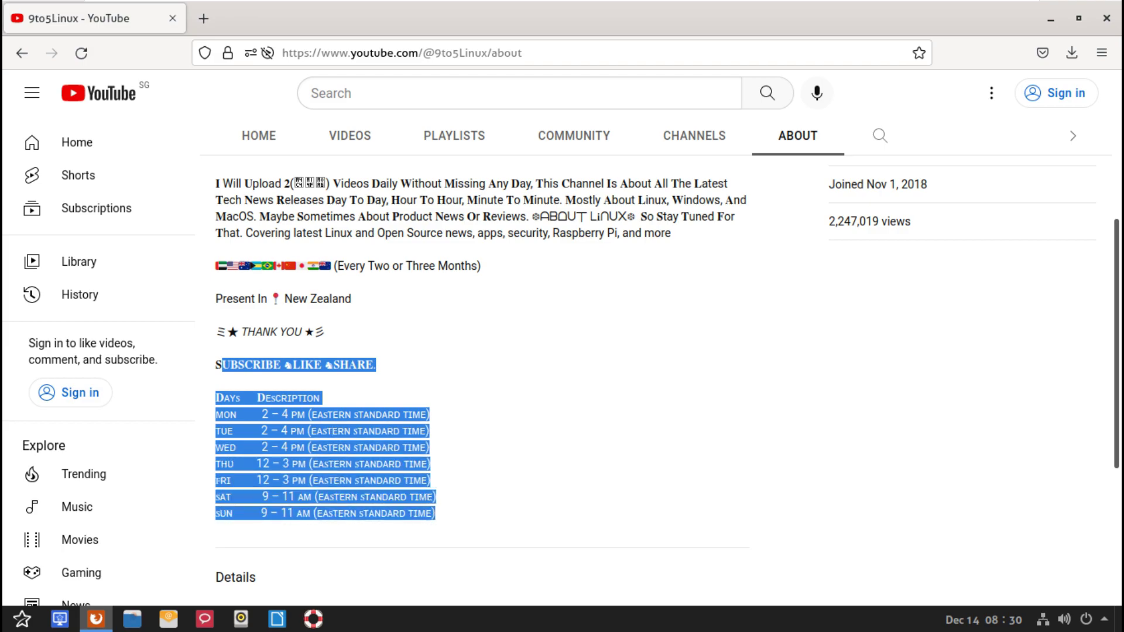
{"action": "scroll", "coordinate": [655, 352], "scroll_direction": "up", "scroll_amount": 5}
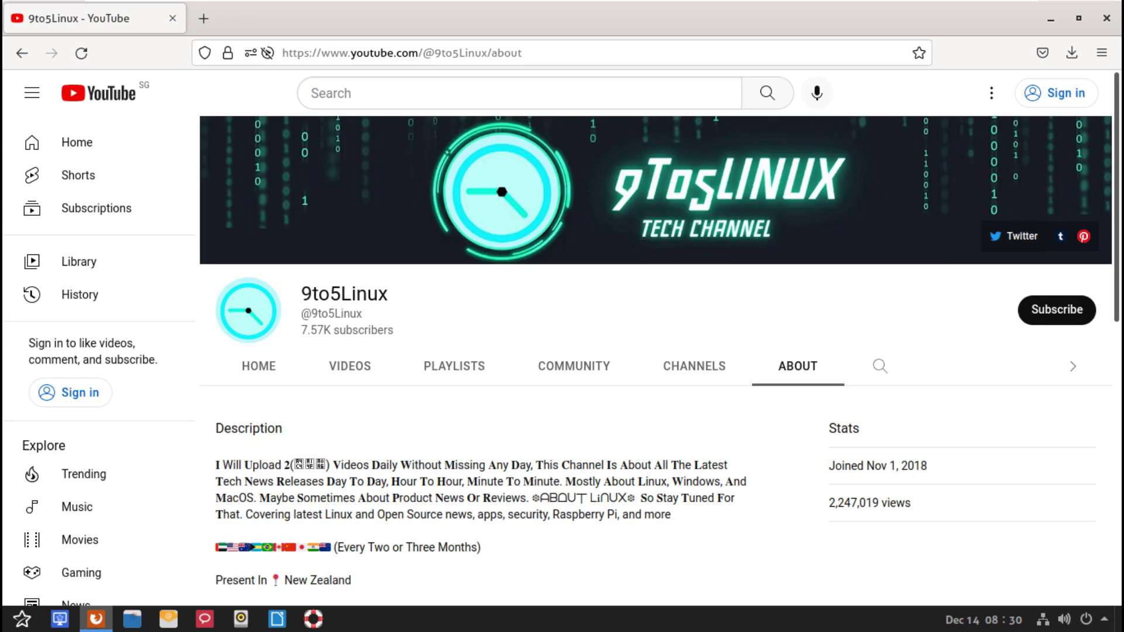
Retry subscribing, dismiss the sign-in prompt, and close Firefox.
{"action": "left_click", "coordinate": [1057, 309]}
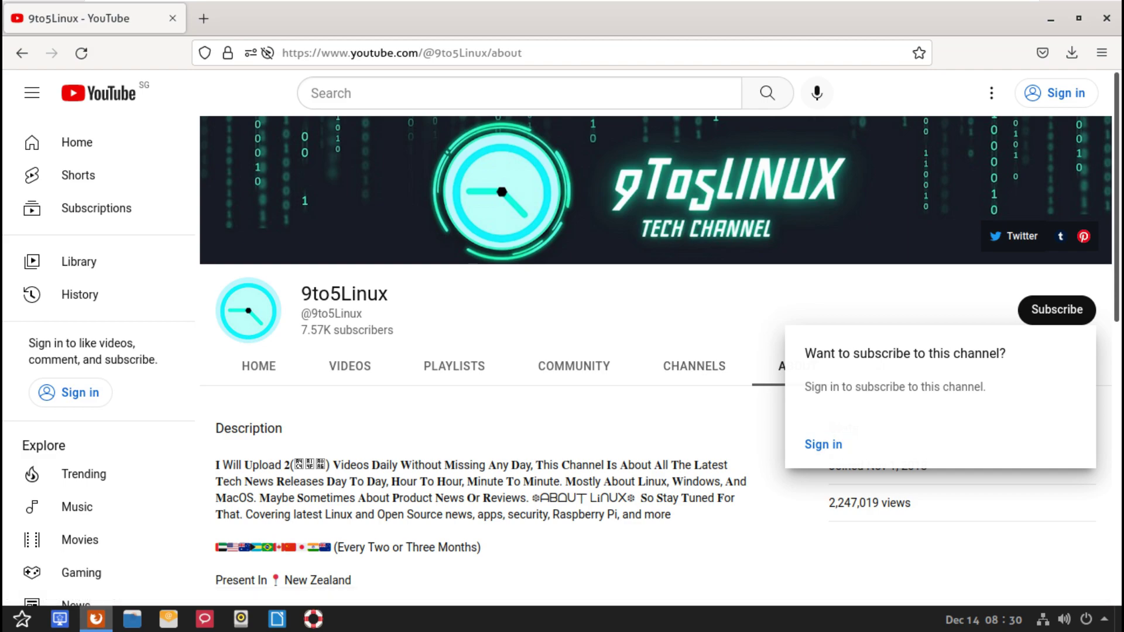
{"action": "left_click", "coordinate": [644, 328]}
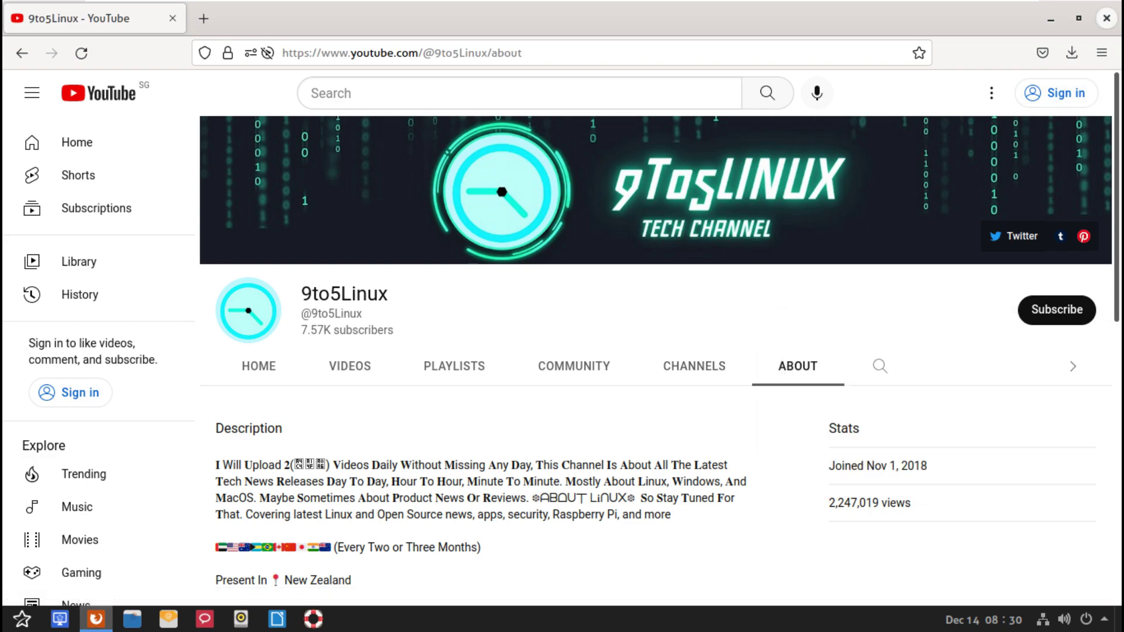
{"action": "left_click", "coordinate": [1106, 18]}
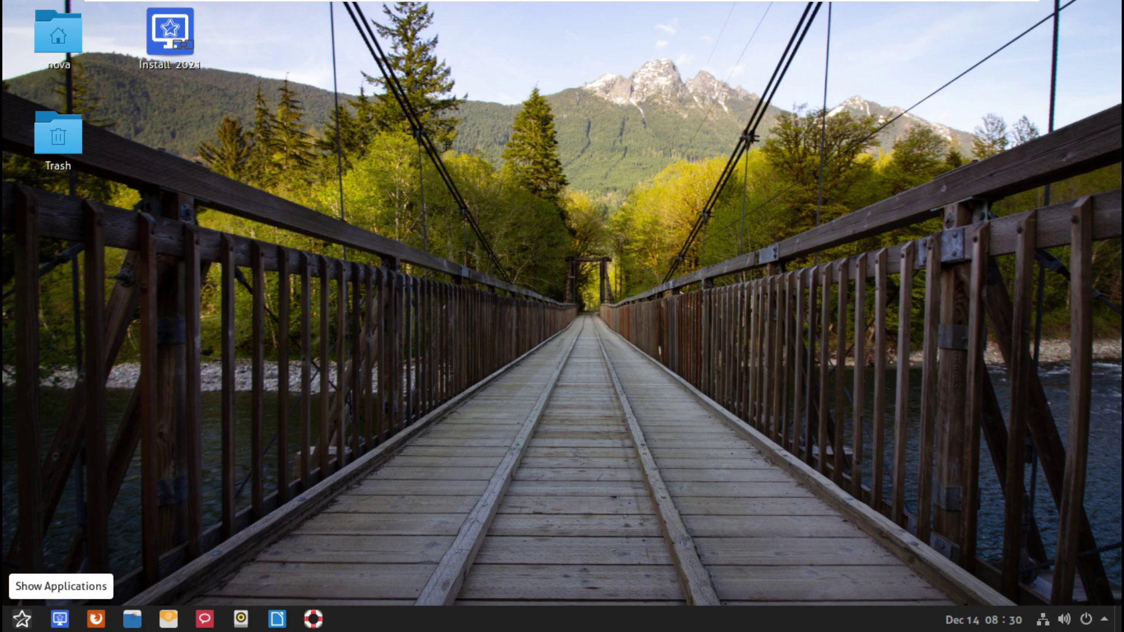
Launch Software & Updates from page two of the Show Applications grid.
{"action": "left_click", "coordinate": [21, 619]}
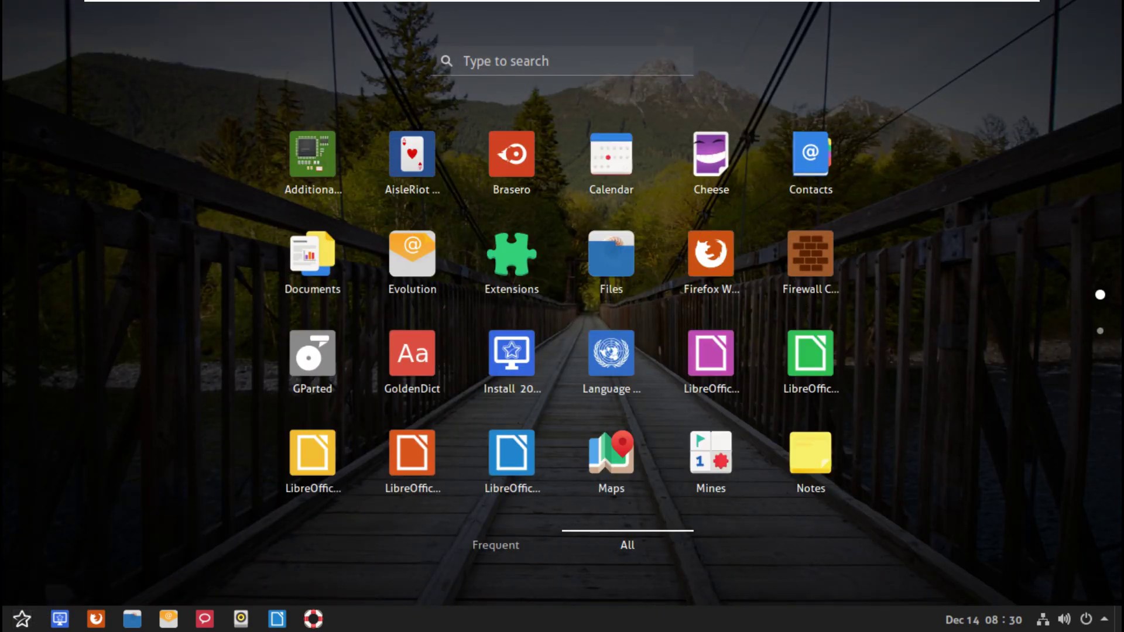
{"action": "scroll", "coordinate": [562, 316], "scroll_direction": "down", "scroll_amount": 1}
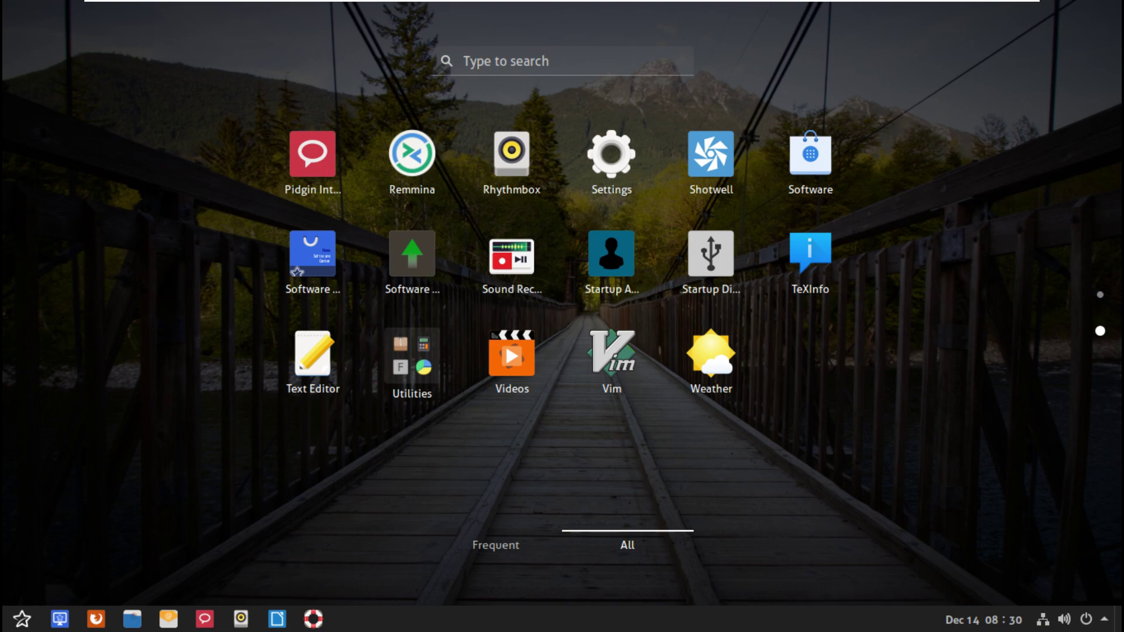
{"action": "scroll", "coordinate": [562, 316], "scroll_direction": "up", "scroll_amount": 1}
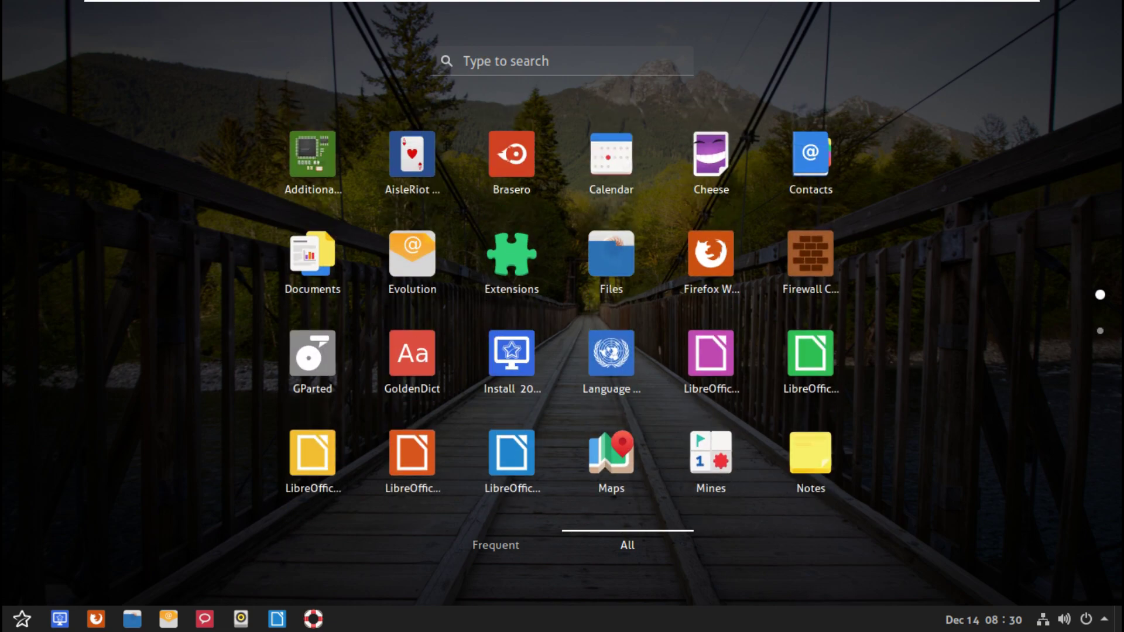
{"action": "scroll", "coordinate": [562, 316], "scroll_direction": "down", "scroll_amount": 1}
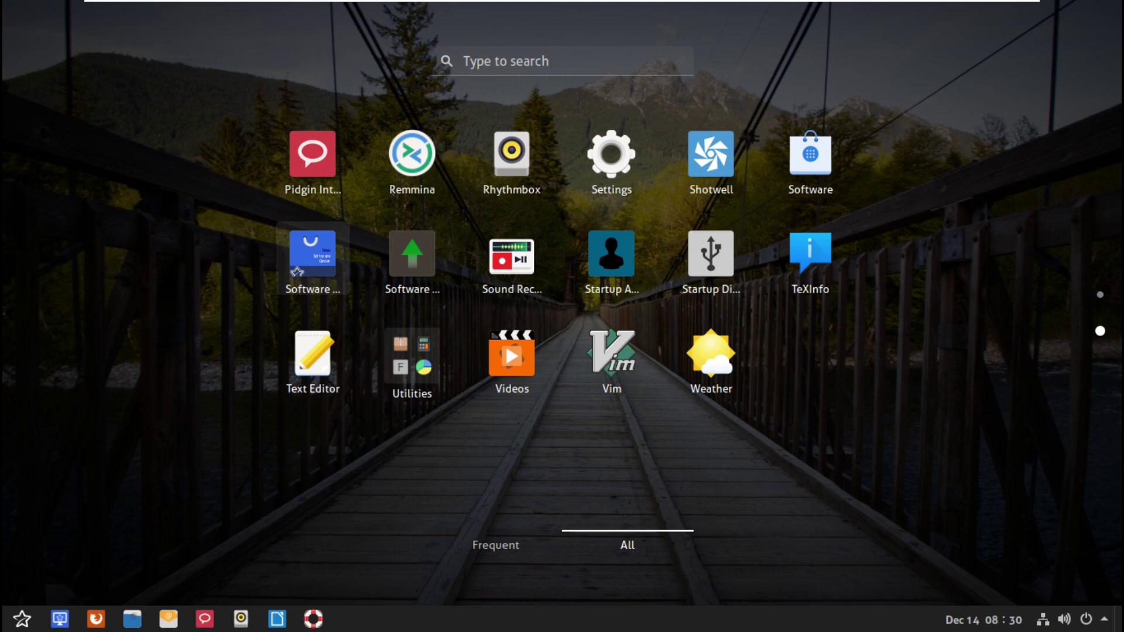
{"action": "left_click", "coordinate": [312, 258]}
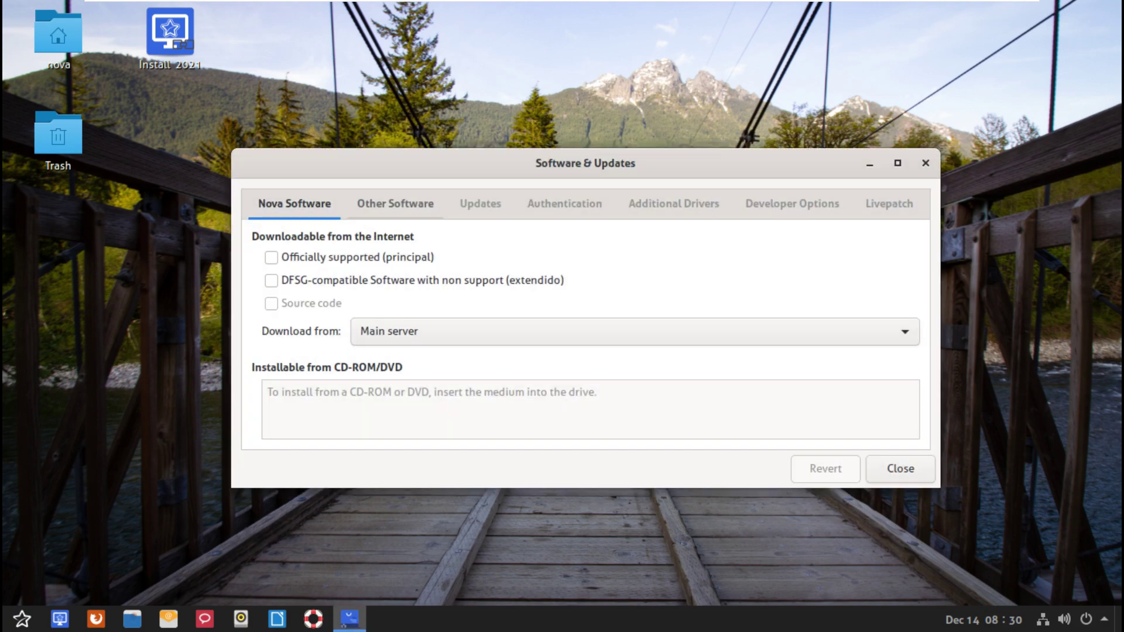
Browse the Other Software, Updates, Authentication, Additional Drivers, Developer Options and Livepatch tabs, then close.
{"action": "left_click", "coordinate": [396, 204]}
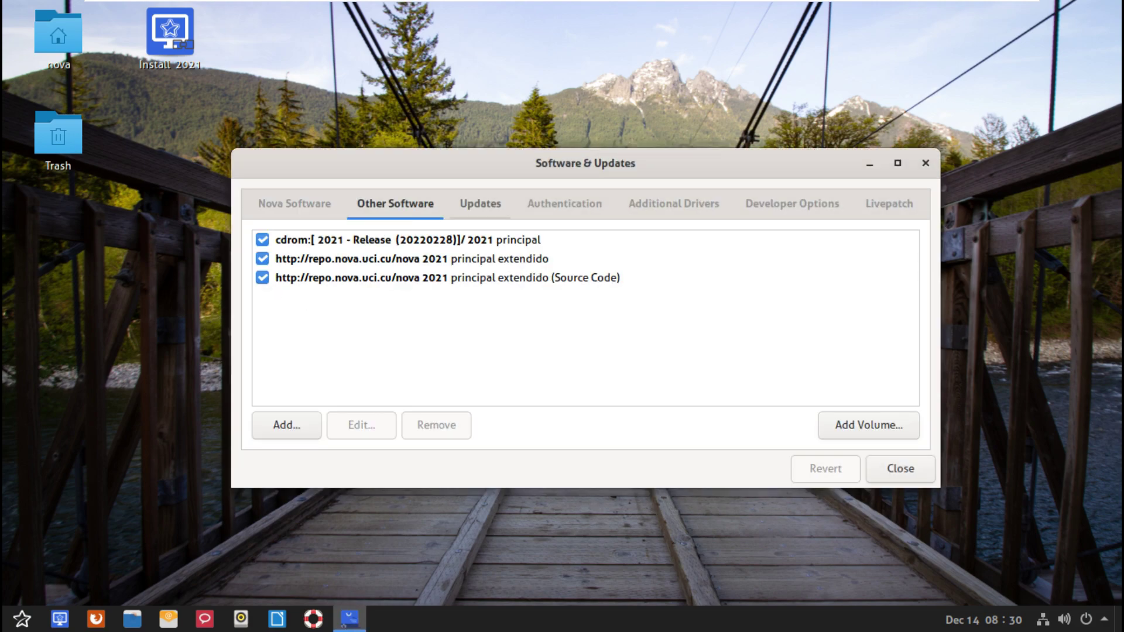
{"action": "left_click", "coordinate": [480, 204]}
{"action": "left_click", "coordinate": [564, 204]}
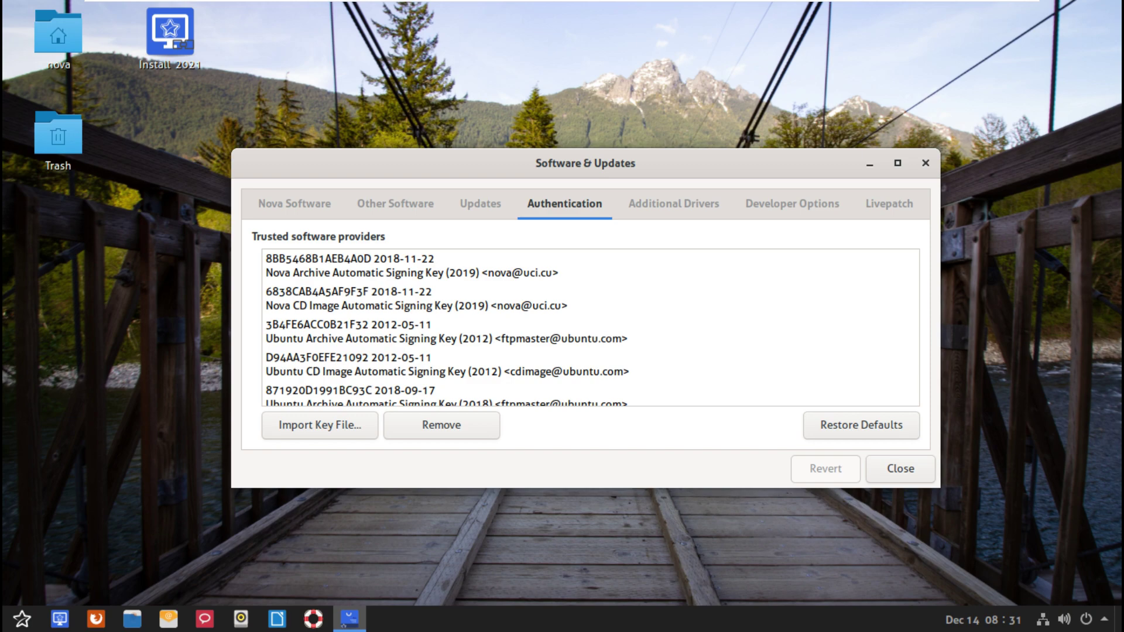
{"action": "left_click", "coordinate": [673, 203]}
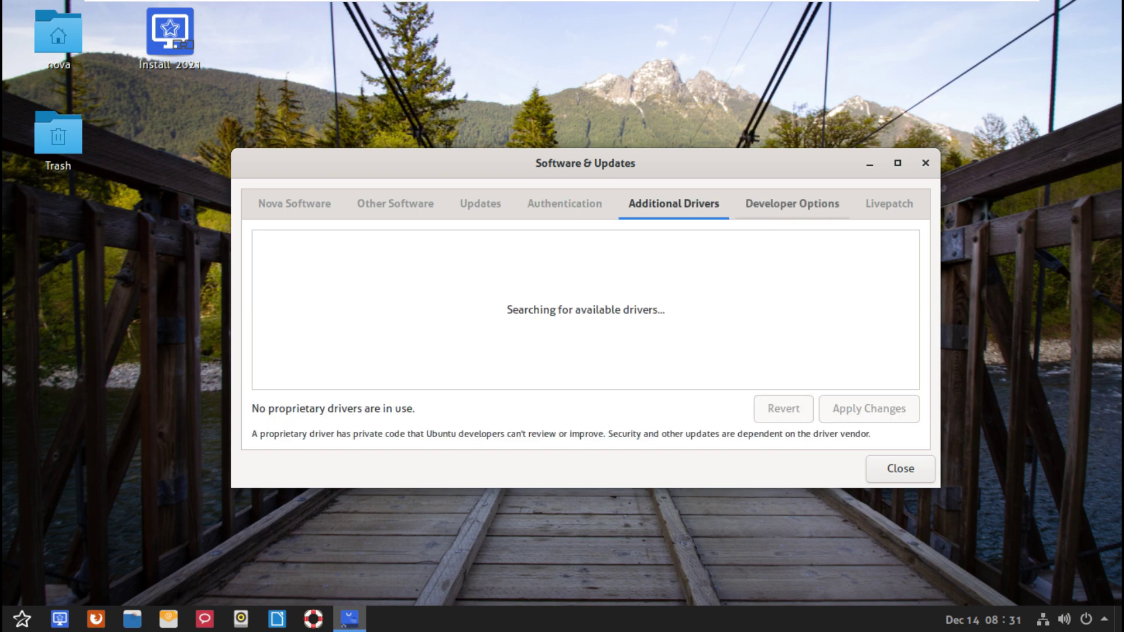
{"action": "left_click", "coordinate": [792, 203]}
{"action": "left_click", "coordinate": [889, 204]}
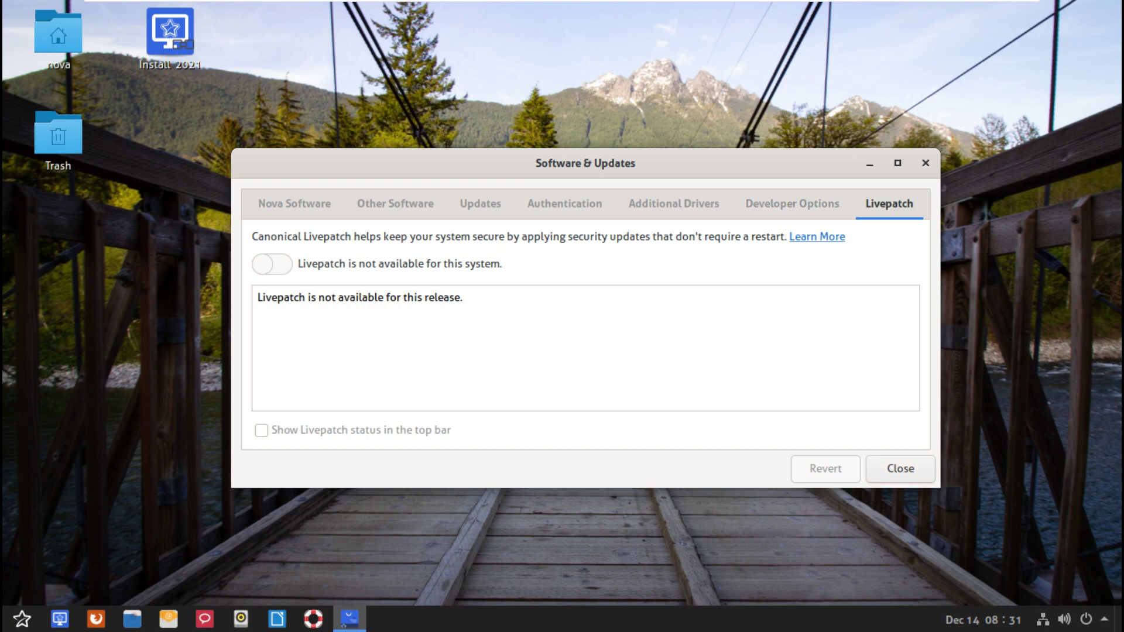
{"action": "left_click", "coordinate": [901, 468]}
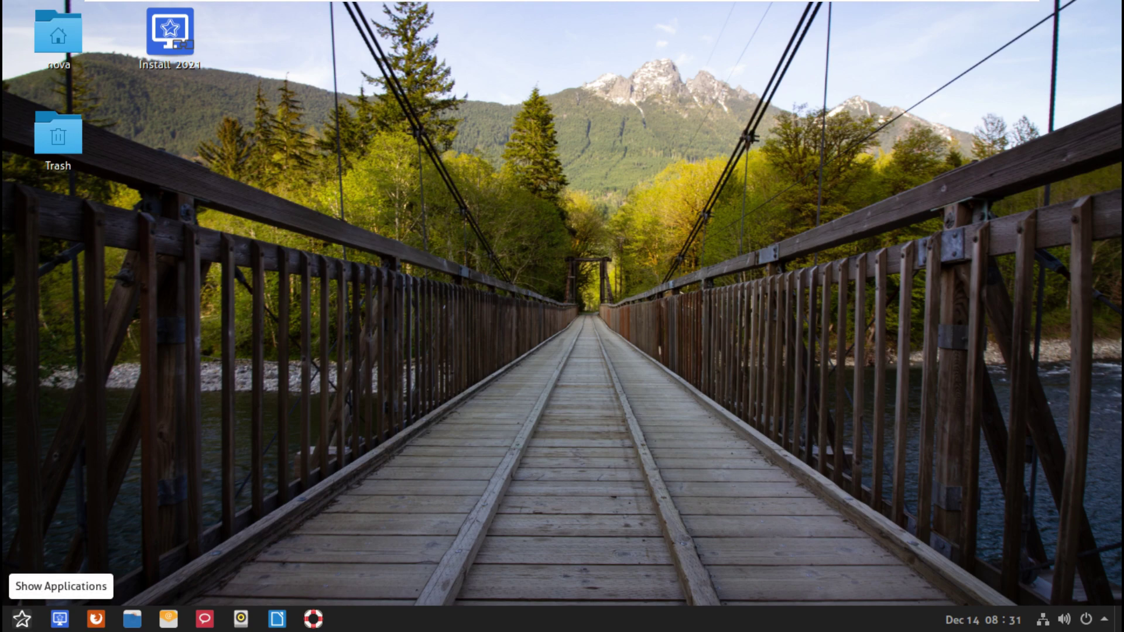
Launch System monitor from the Show Applications star's right-click menu.
{"action": "right_click", "coordinate": [22, 619]}
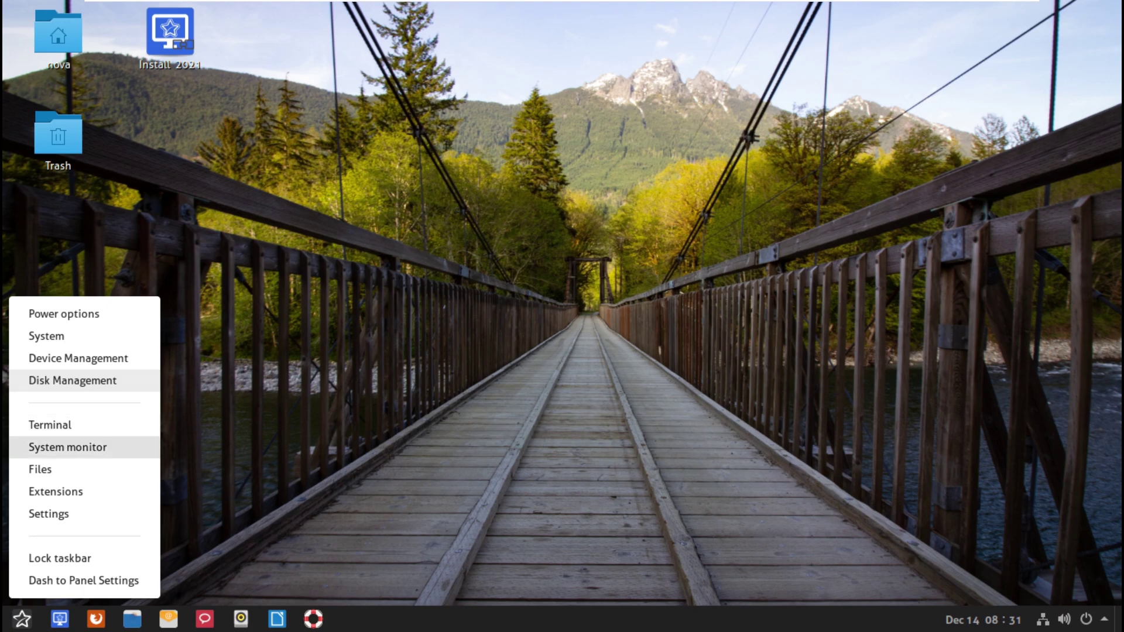
{"action": "left_click", "coordinate": [67, 447]}
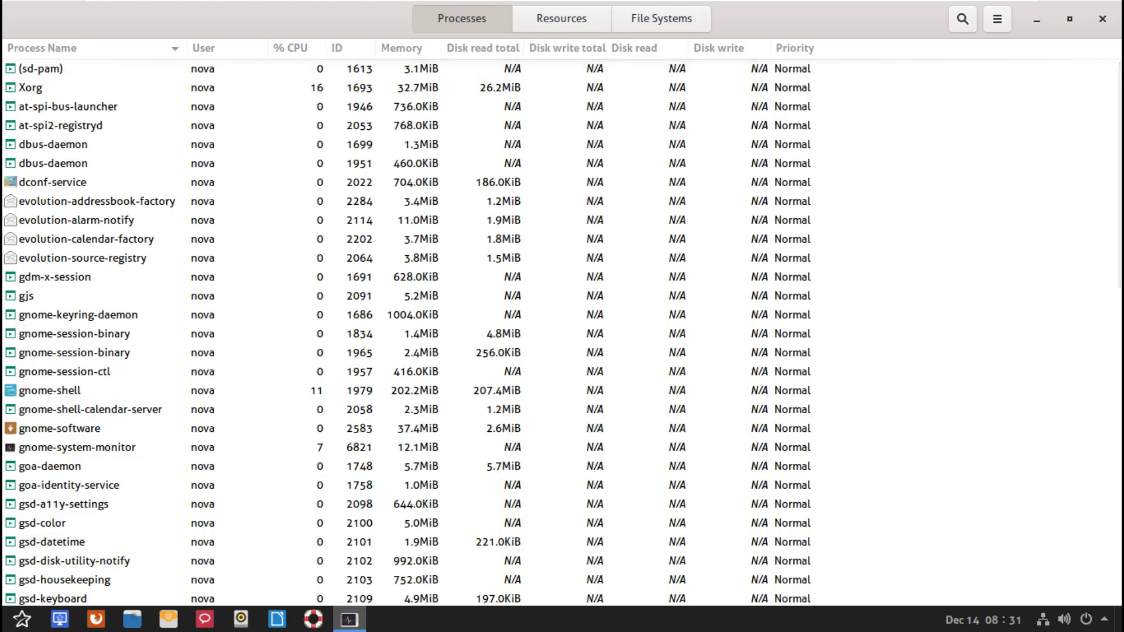
Browse the process list, check Resources showing 1.3GiB of 3.8GiB memory, then close System Monitor.
{"action": "scroll", "coordinate": [562, 333], "scroll_direction": "down", "scroll_amount": 5}
{"action": "scroll", "coordinate": [562, 333], "scroll_direction": "down", "scroll_amount": 7}
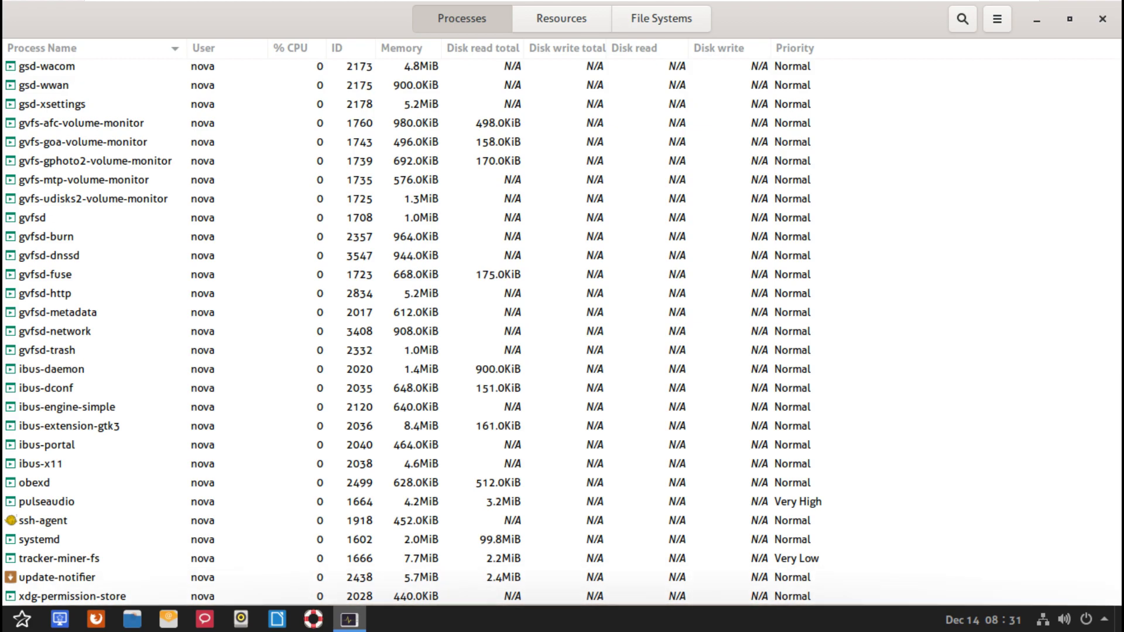
{"action": "scroll", "coordinate": [562, 333], "scroll_direction": "up", "scroll_amount": 13}
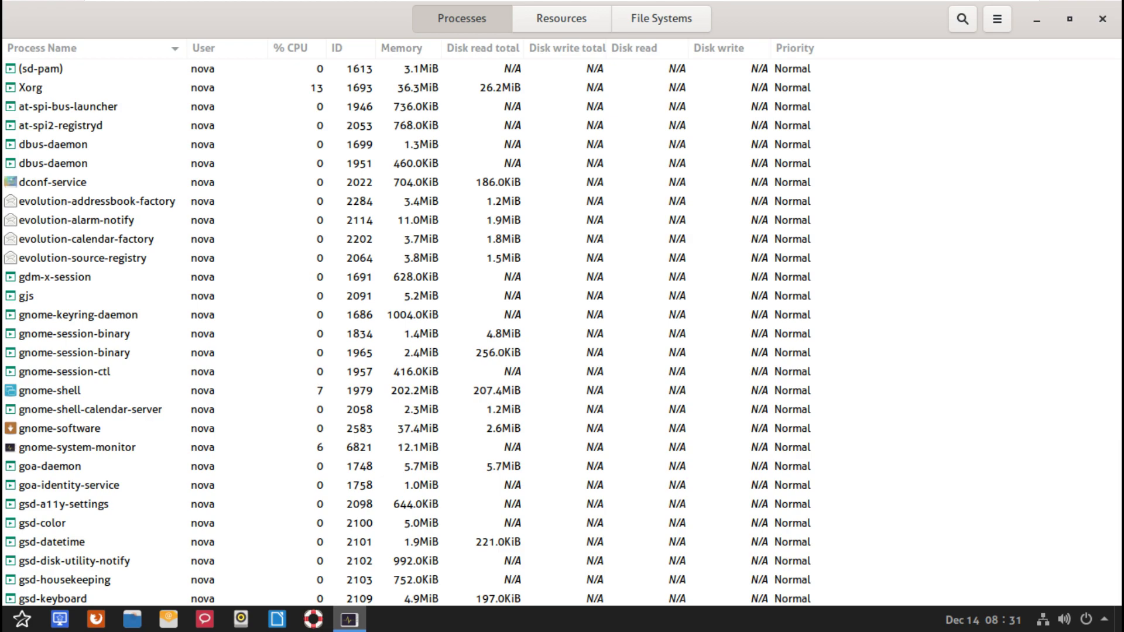
{"action": "left_click", "coordinate": [562, 18]}
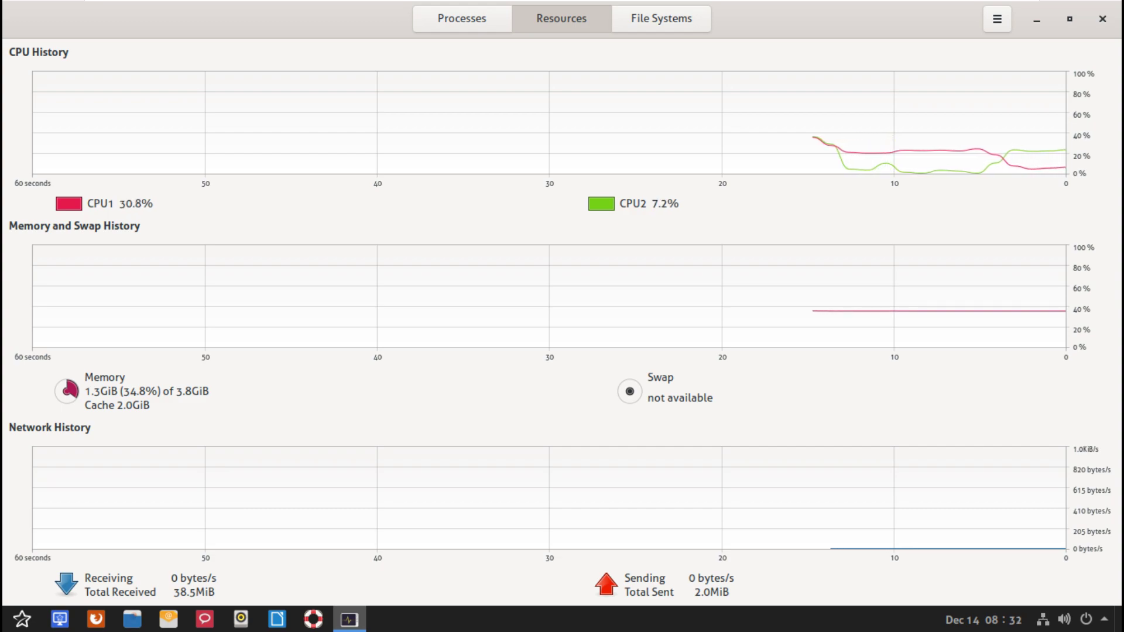
{"action": "left_click", "coordinate": [1102, 18]}
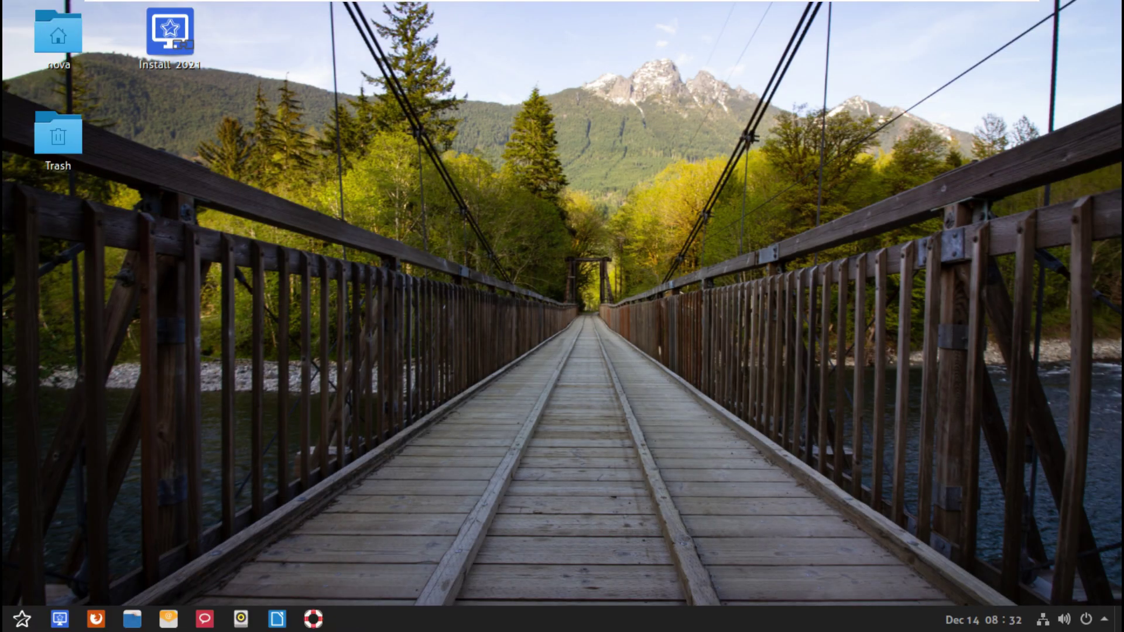
Power off Nova Linux using Power Off… under the tray menu's Power Off / Log Out entry.
{"action": "left_click", "coordinate": [21, 619]}
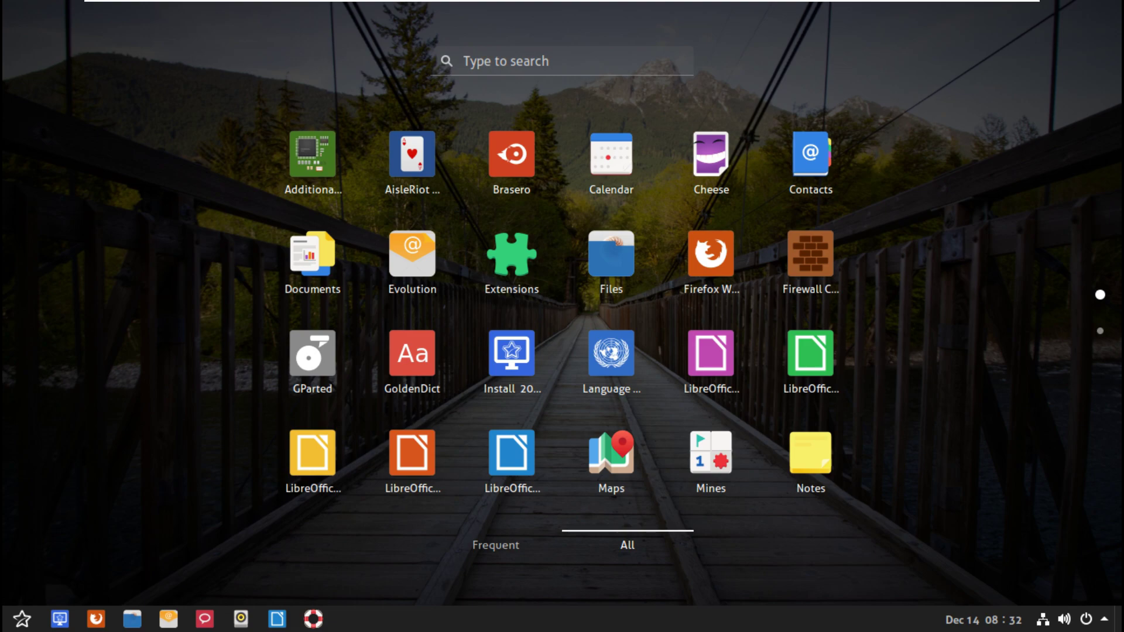
{"action": "left_click", "coordinate": [1084, 619]}
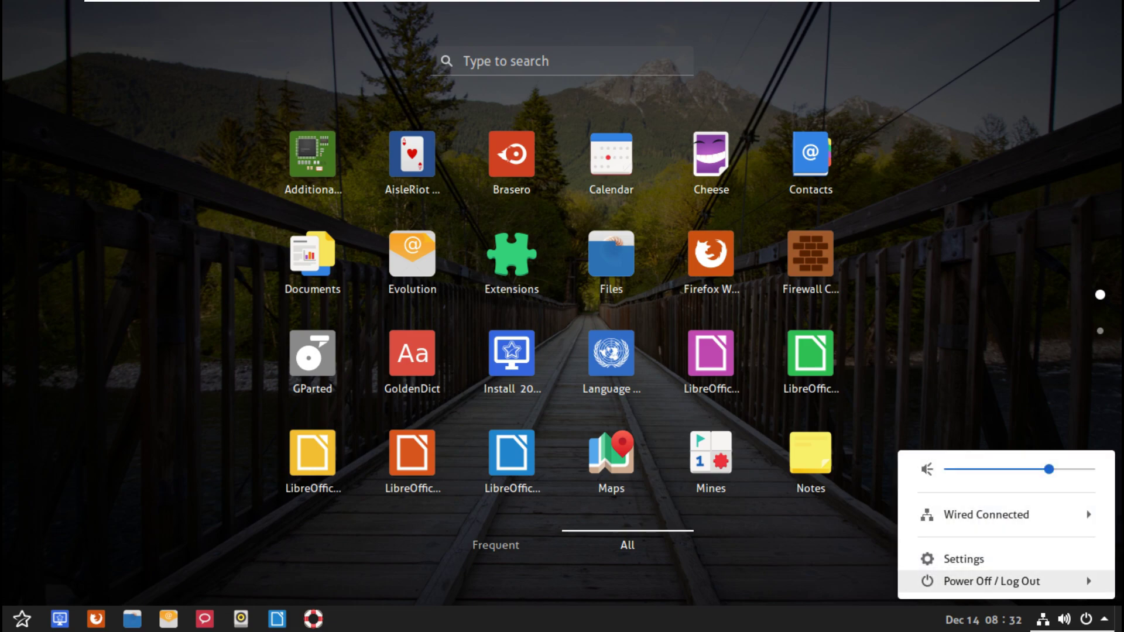
{"action": "left_click", "coordinate": [992, 582]}
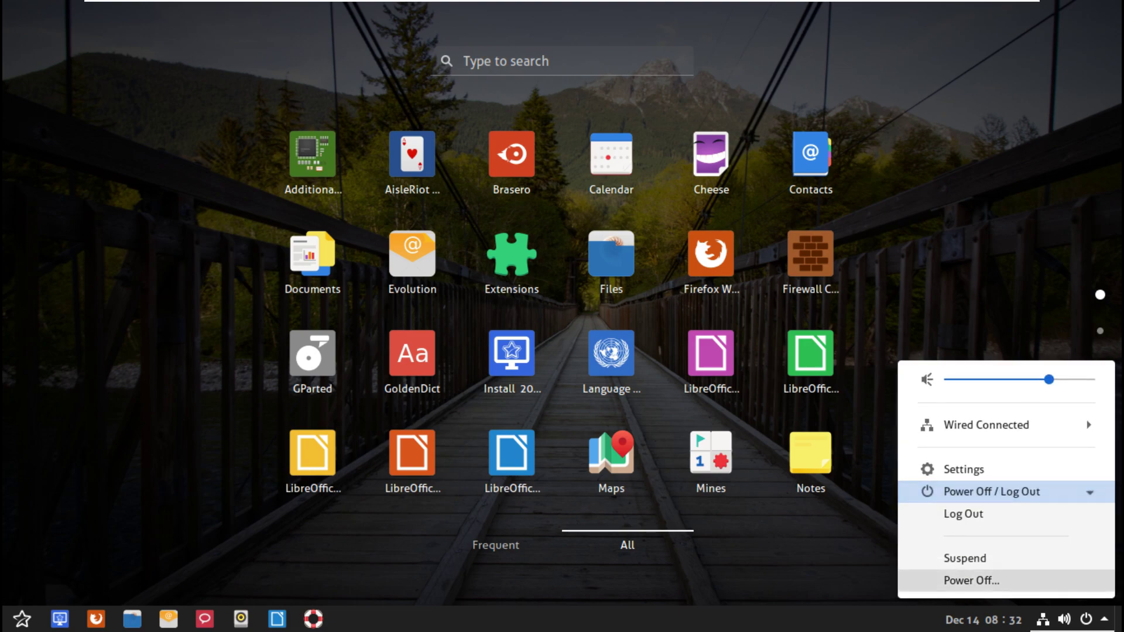
{"action": "left_click", "coordinate": [972, 580]}
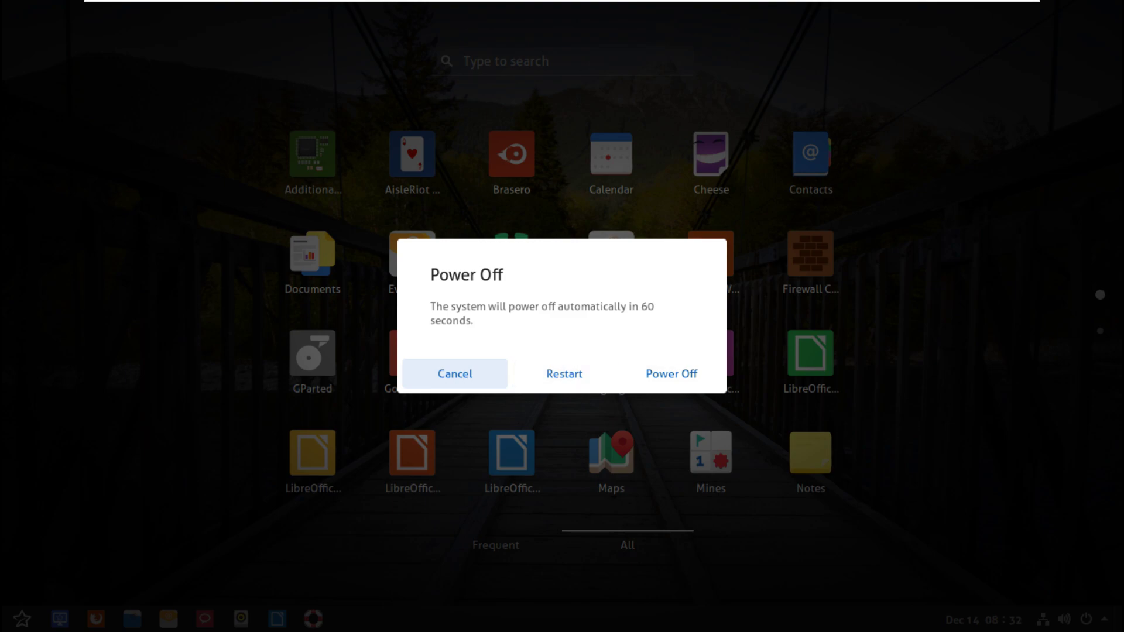
{"action": "key", "text": "Escape"}
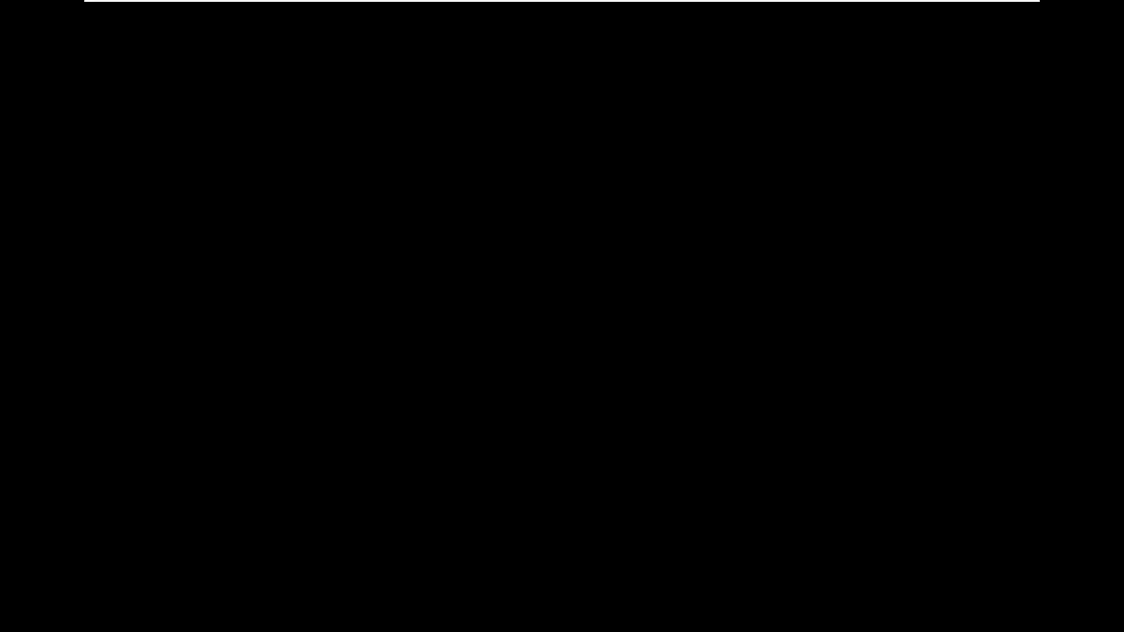